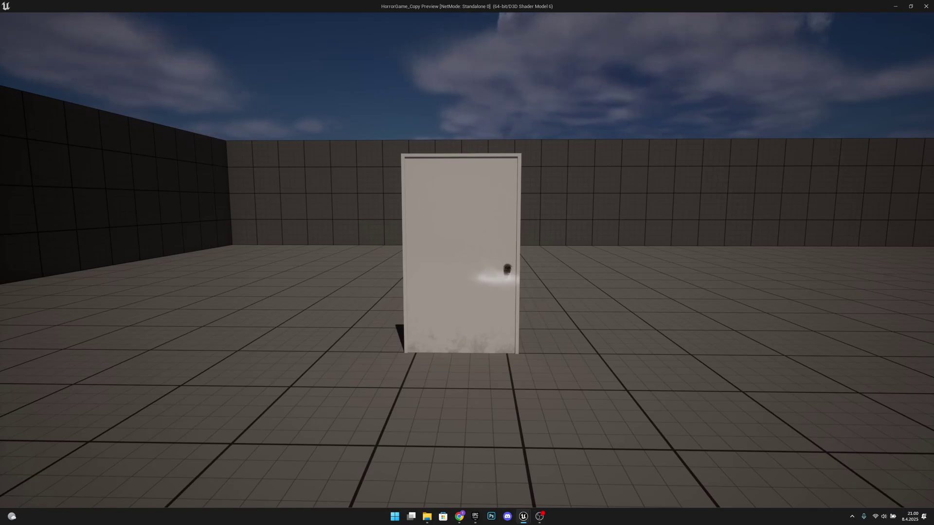
# Step: Walk up to the door in the game preview, open it and step back from it
pyautogui.press('w')
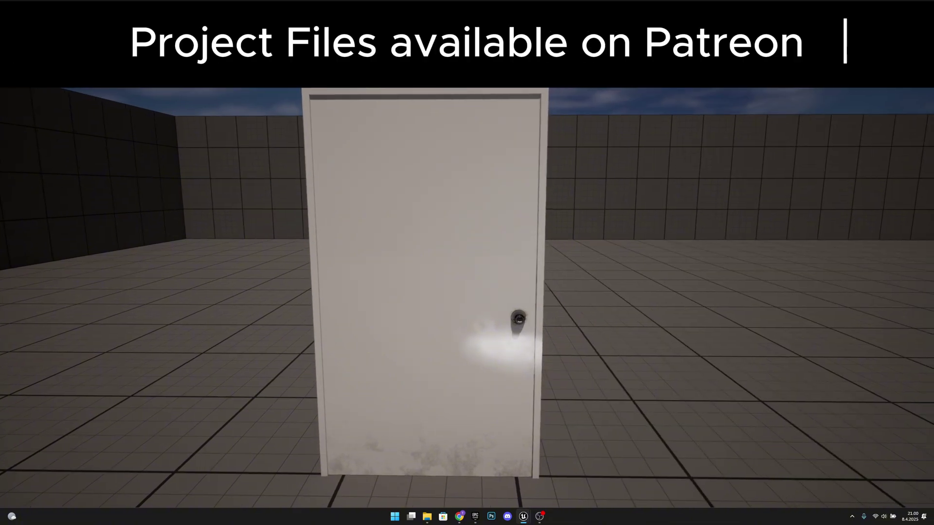
pyautogui.press('w')
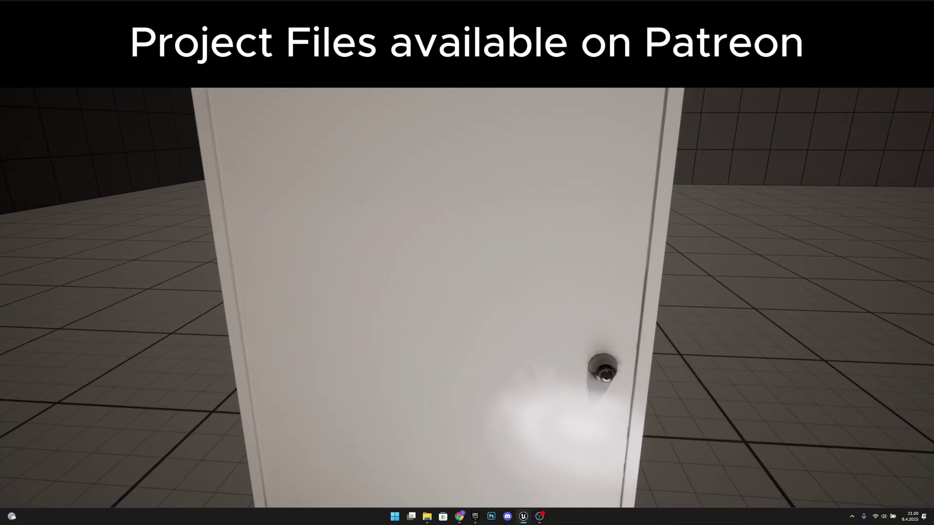
pyautogui.press('w')
pyautogui.press('w')
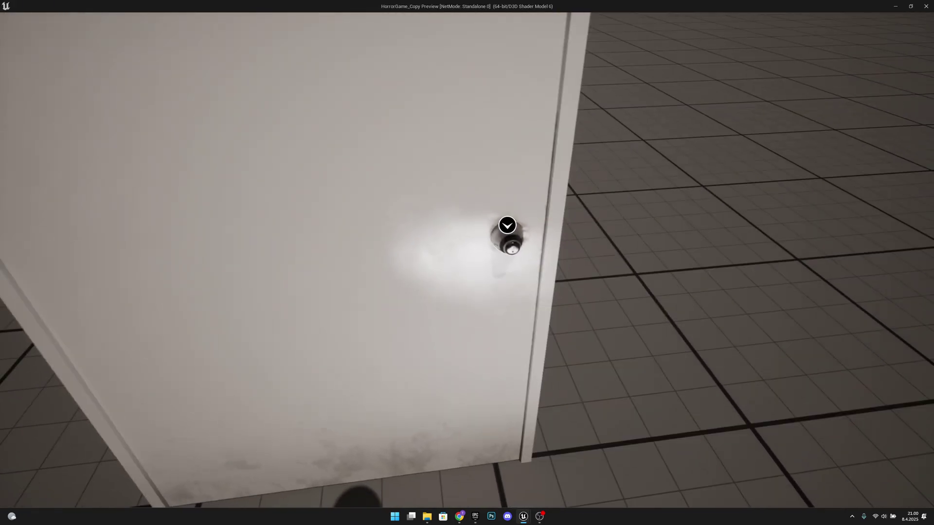
pyautogui.press('w')
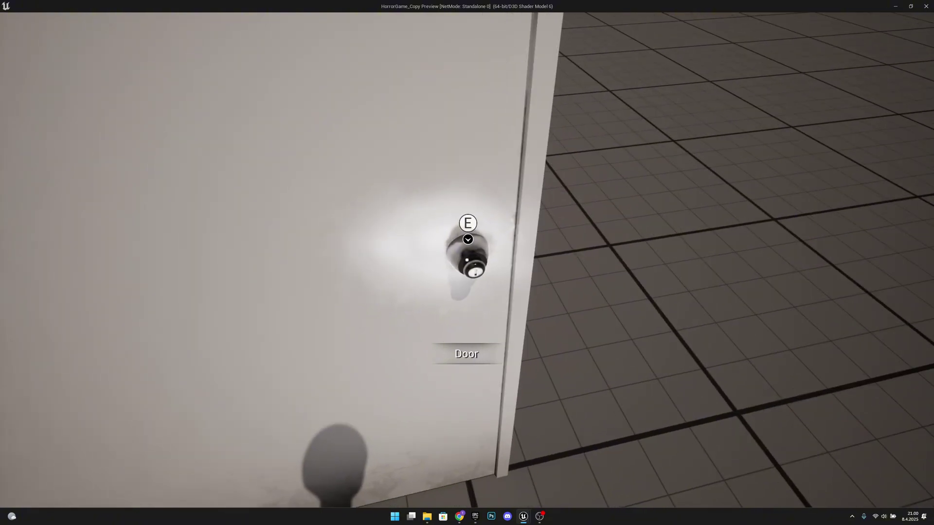
pyautogui.press('e')
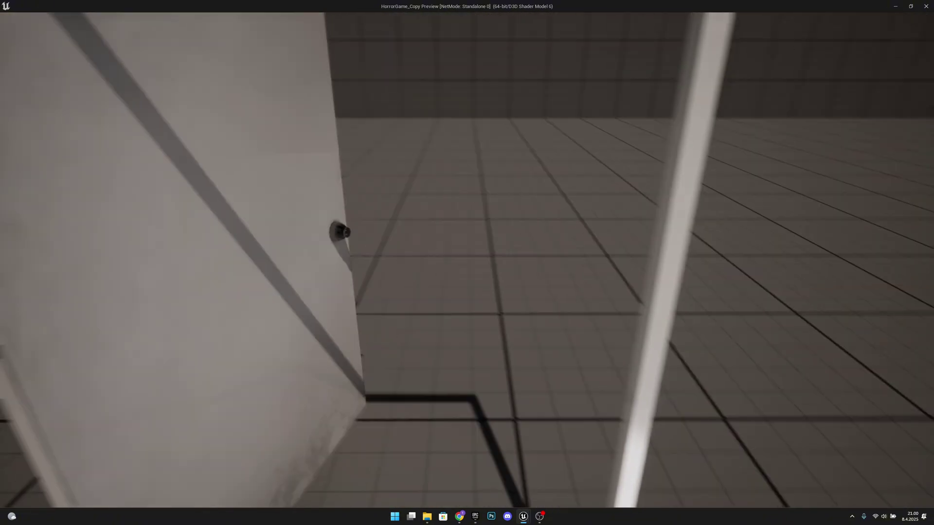
pyautogui.press('s')
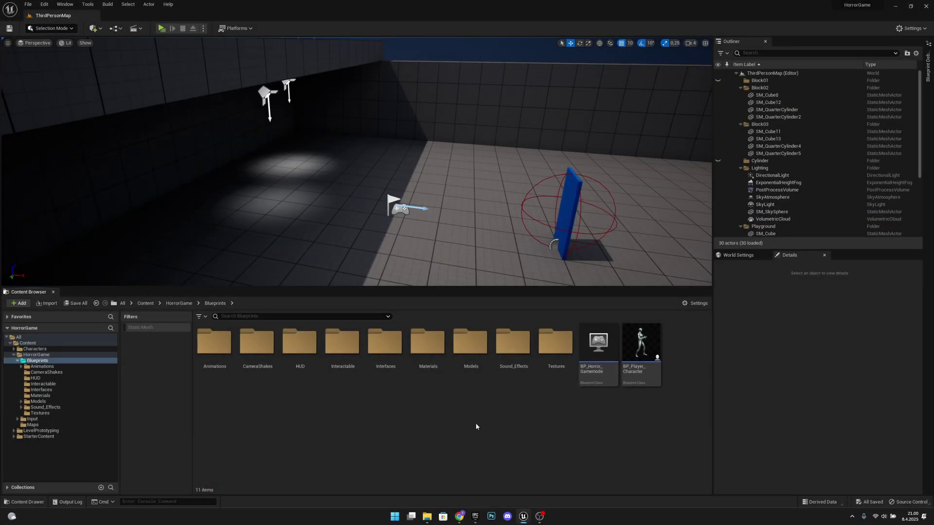
# Step: View the shared Door1 model folder in Google Drive and return to the HorrorGame project in Unreal Editor
pyautogui.click(460, 517)
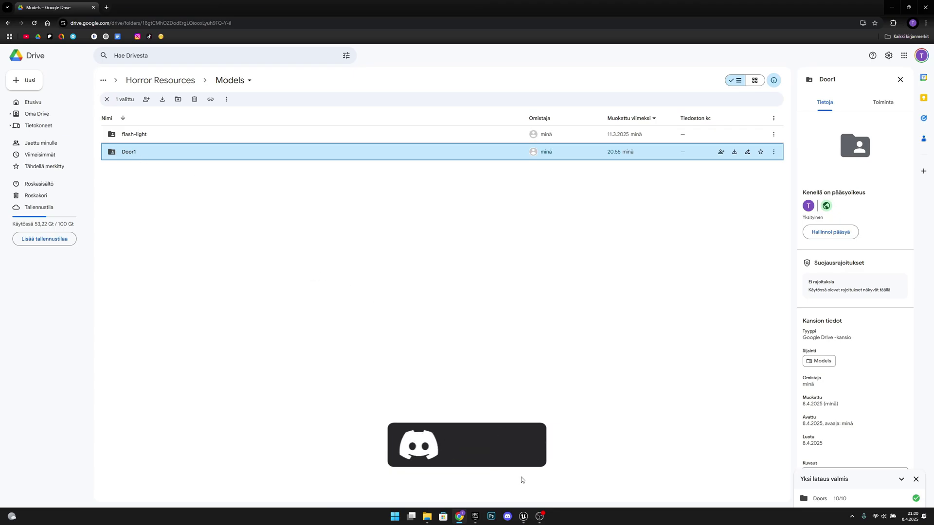
pyautogui.click(523, 516)
pyautogui.click(546, 491)
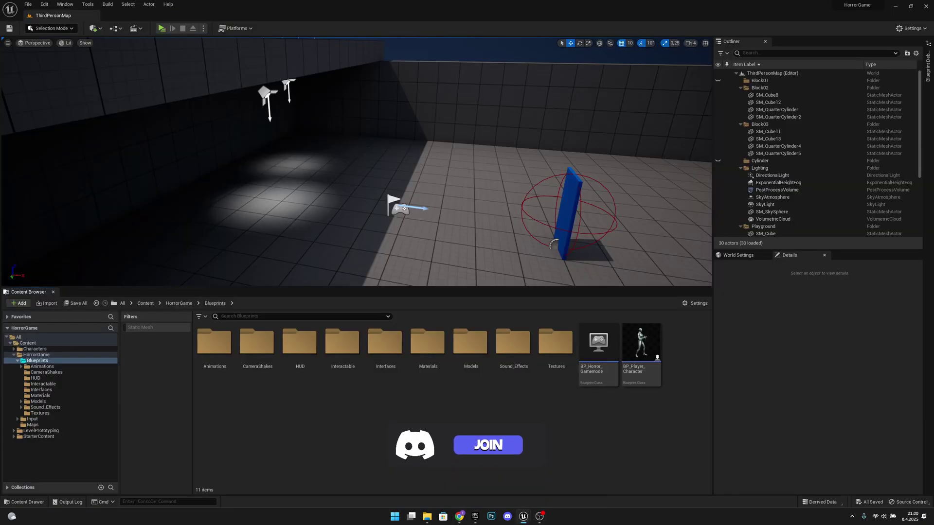
# Step: Bring the Door1 folder from the Models assets in File Explorer into the project's Blueprints/Models folder
pyautogui.doubleClick(468, 343)
pyautogui.click(427, 516)
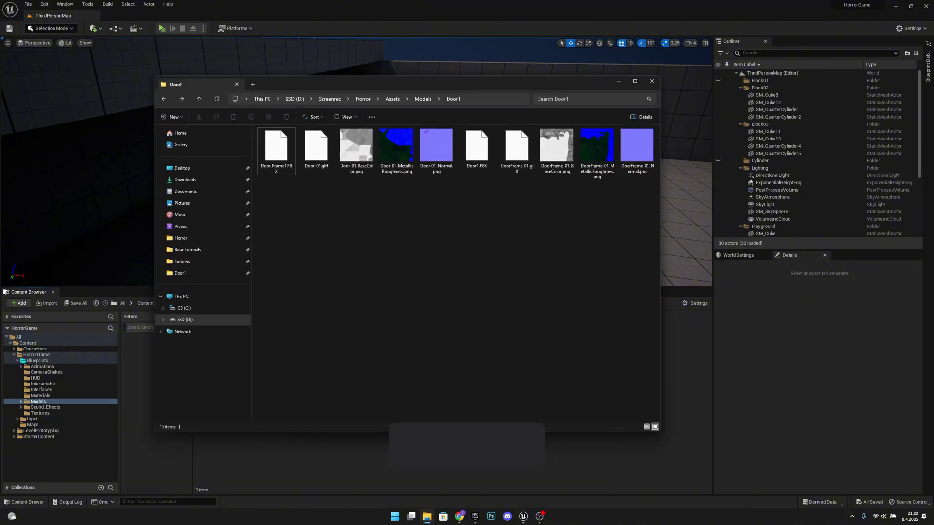
pyautogui.click(422, 99)
pyautogui.moveTo(292, 142); pyautogui.dragTo(685, 374)
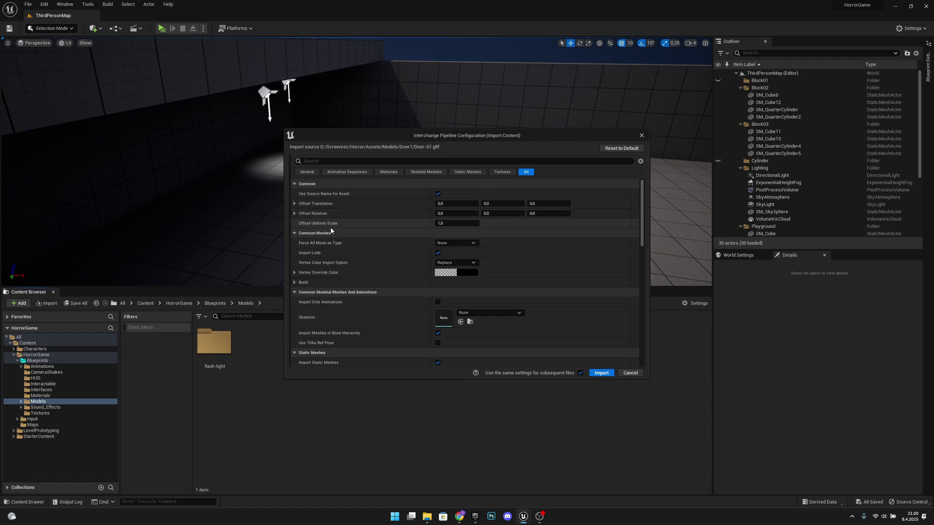
# Step: Import all the Door1 glTF and FBX assets with the default settings and close the message log
pyautogui.click(602, 373)
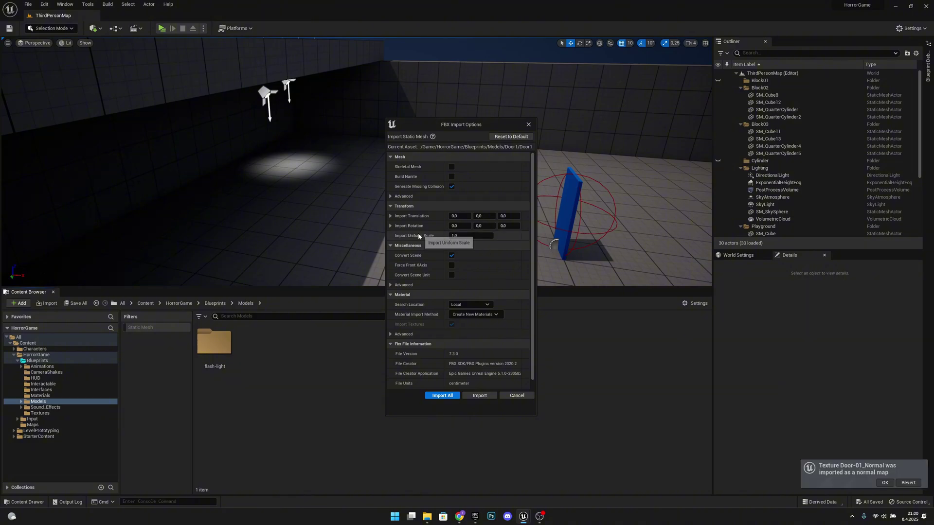
pyautogui.click(445, 396)
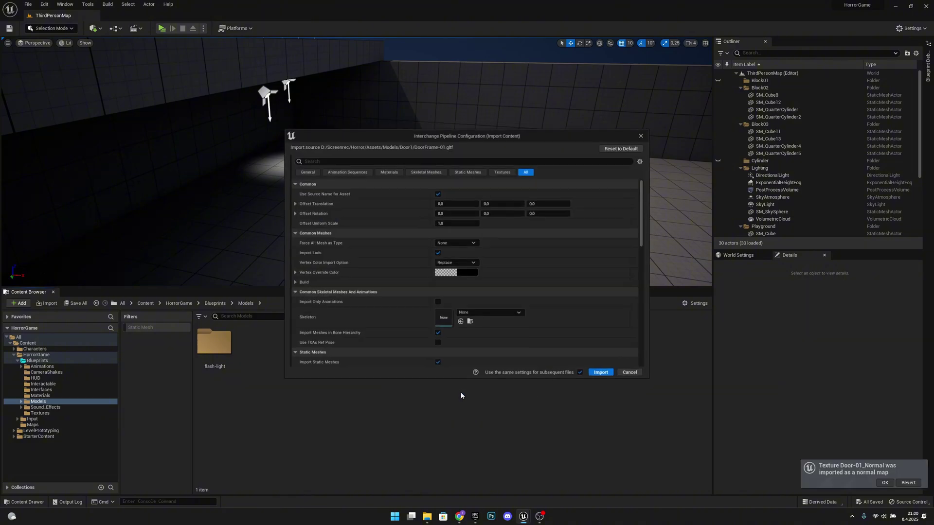
pyautogui.click(601, 372)
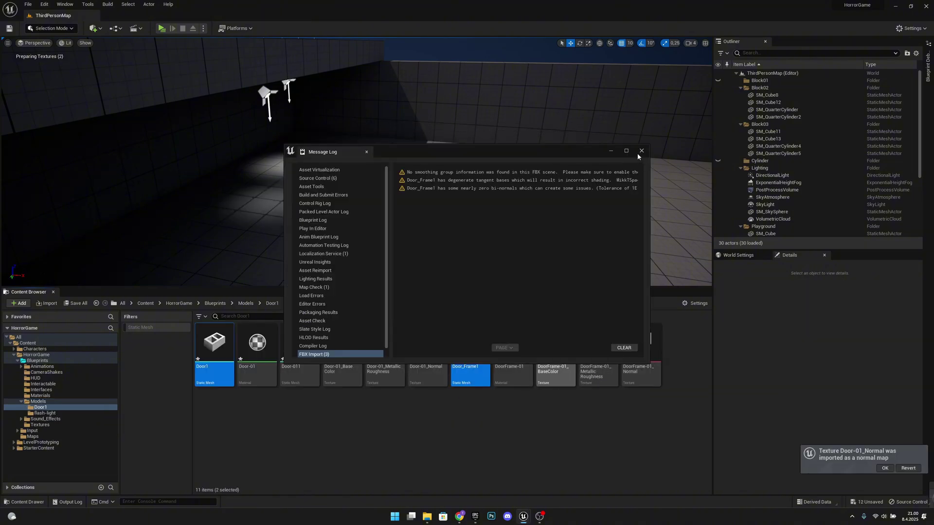
pyautogui.click(641, 150)
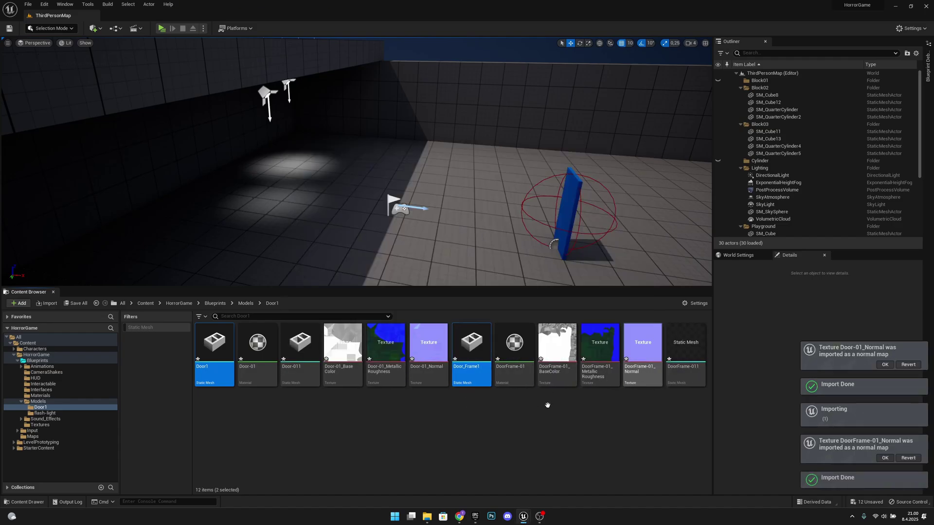
pyautogui.click(358, 397)
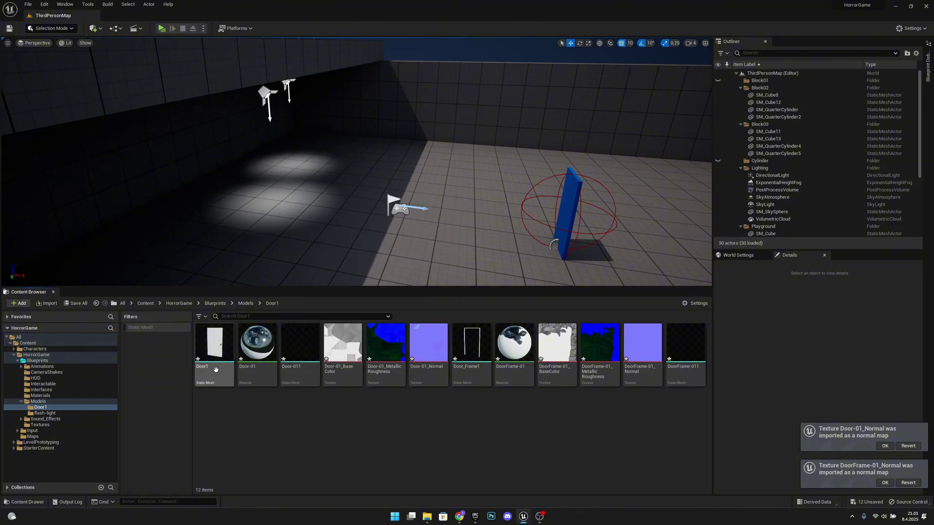
# Step: Open the Door1 static mesh, display its simple collision and examine the collision shape around the door
pyautogui.moveTo(217, 348)
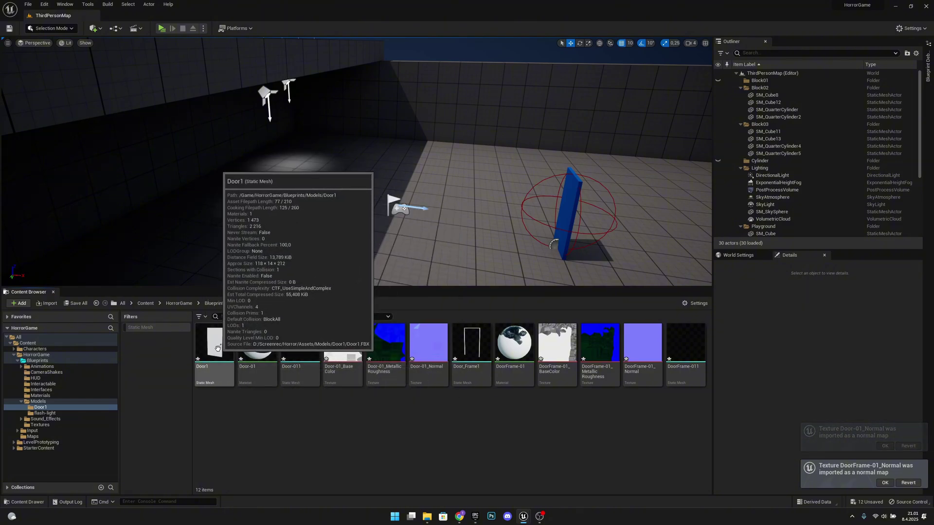
pyautogui.doubleClick(218, 349)
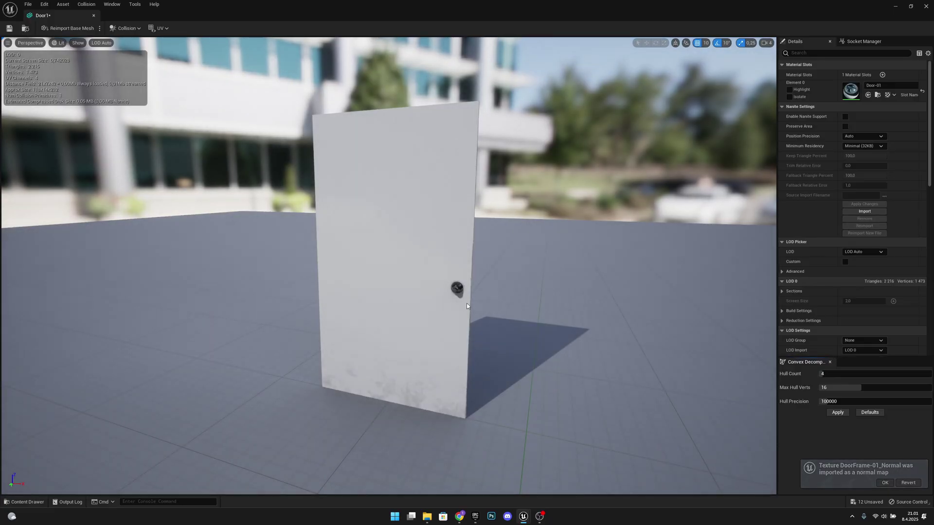
pyautogui.moveTo(466, 303); pyautogui.dragTo(432, 300, button='right')
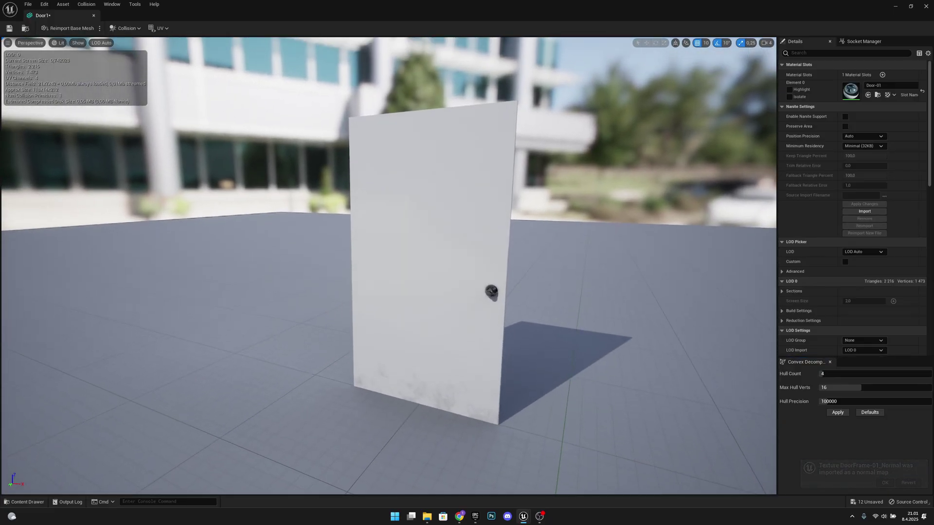
pyautogui.moveTo(506, 304); pyautogui.dragTo(456, 304)
pyautogui.click(80, 43)
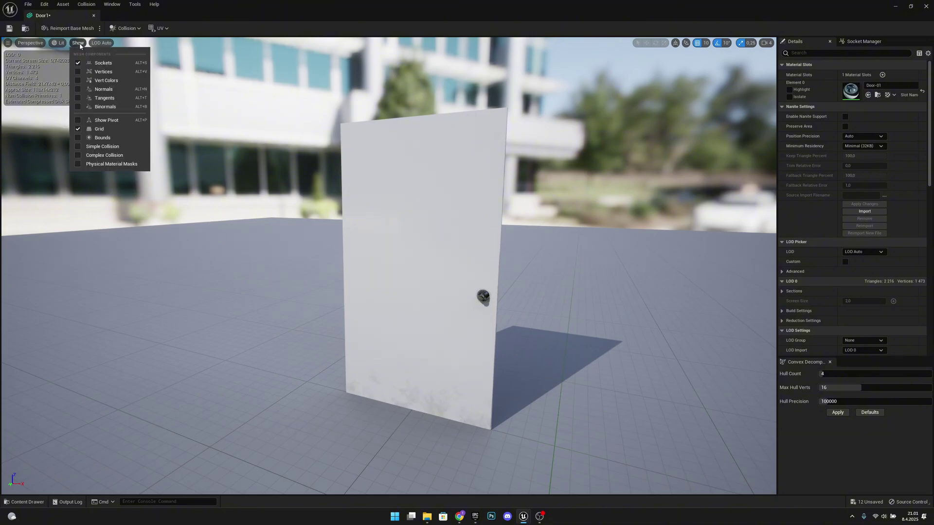
pyautogui.click(123, 150)
pyautogui.moveTo(455, 220); pyautogui.dragTo(404, 229)
pyautogui.moveTo(403, 229); pyautogui.dragTo(328, 256, button='right')
pyautogui.moveTo(464, 214)
pyautogui.mouseDown()
pyautogui.moveTo(428, 214)
pyautogui.moveTo(464, 214)
pyautogui.moveTo(448, 214)
pyautogui.mouseUp()
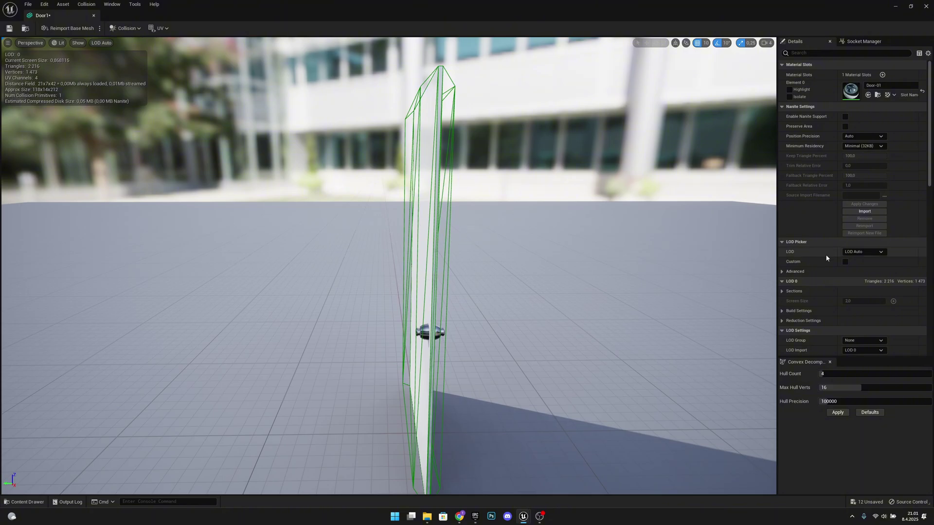
# Step: Replace the door mesh's existing collision with a box simplified collision
pyautogui.click(127, 29)
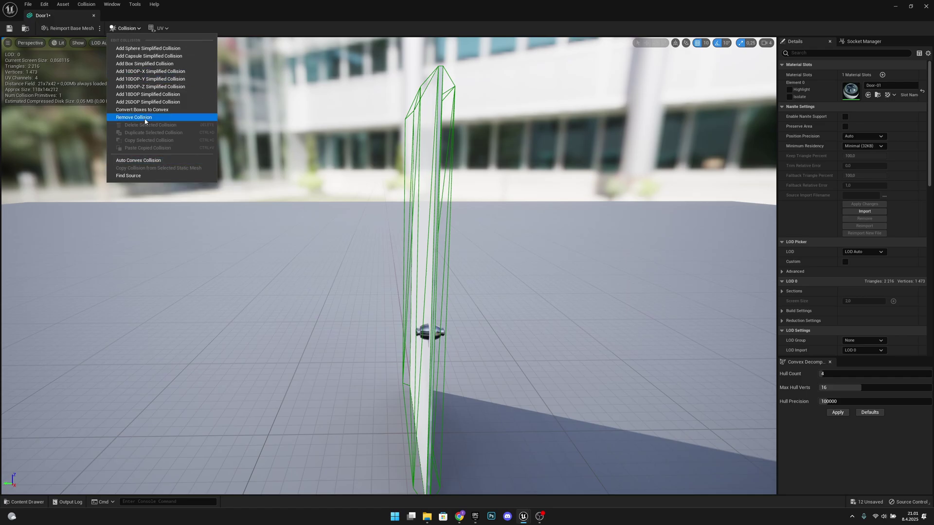
pyautogui.click(144, 118)
pyautogui.click(126, 30)
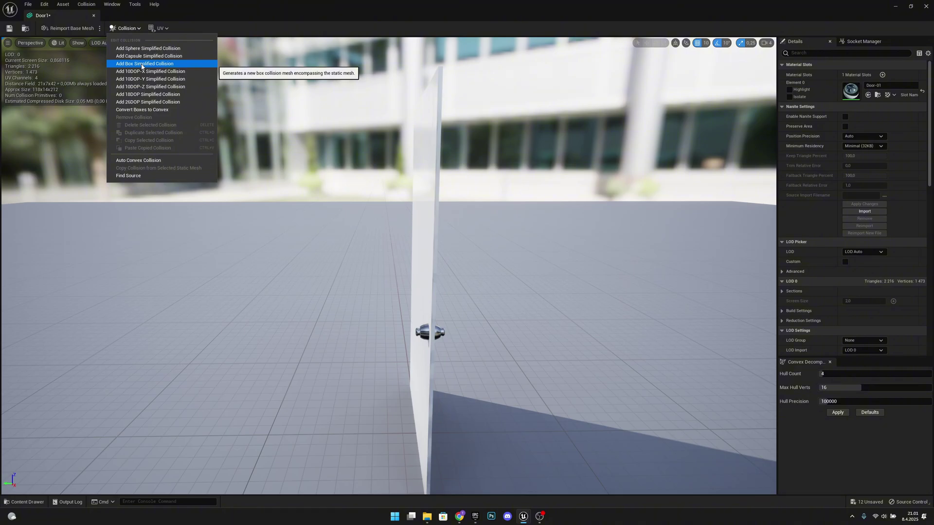
pyautogui.click(142, 64)
# Step: Scale down the box collision across the door's thickness
pyautogui.moveTo(388, 168)
pyautogui.mouseDown()
pyautogui.moveTo(491, 171)
pyautogui.moveTo(370, 171)
pyautogui.moveTo(404, 175)
pyautogui.mouseUp()
pyautogui.moveTo(388, 169); pyautogui.dragTo(388, 204, button='right')
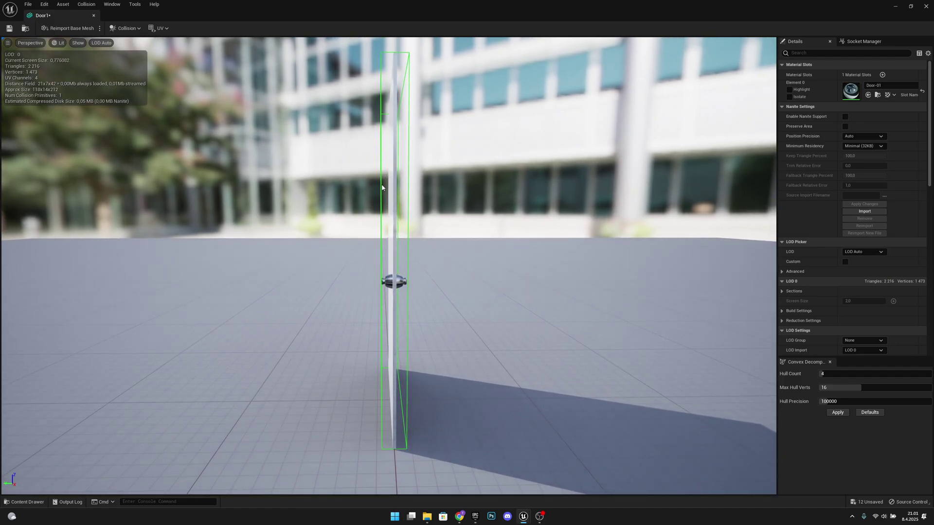
pyautogui.click(382, 198)
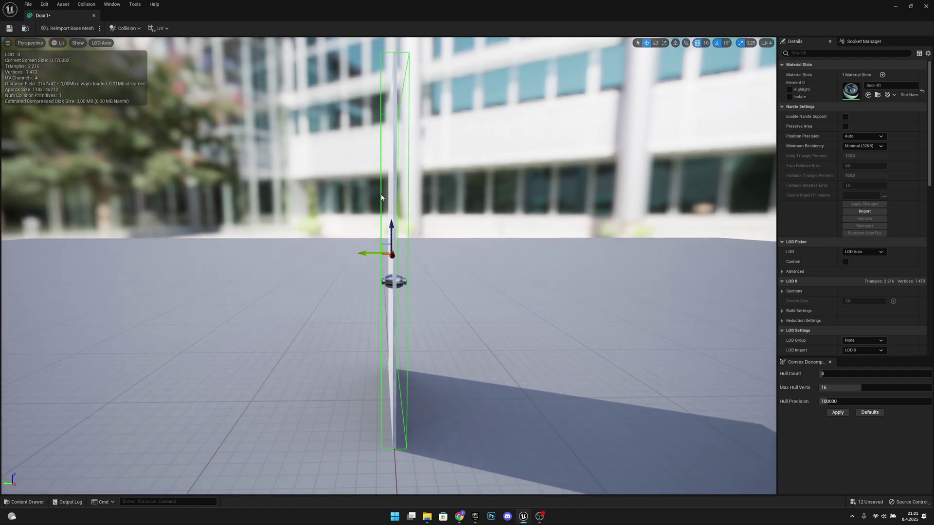
pyautogui.press('r')
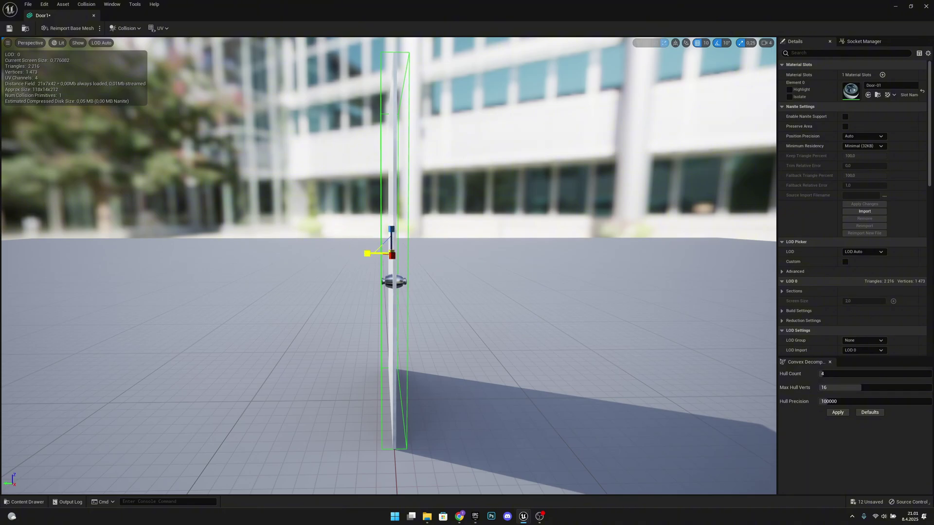
pyautogui.moveTo(367, 253); pyautogui.dragTo(389, 253)
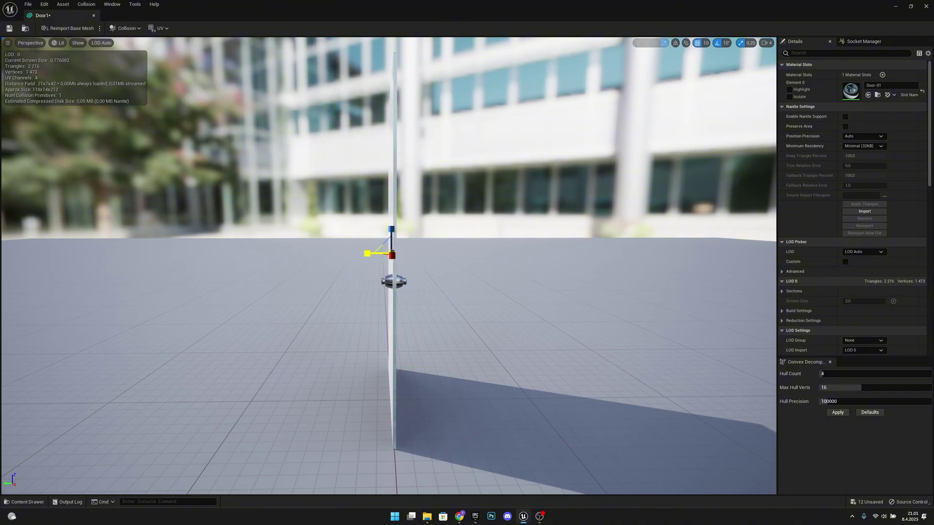
# Step: Set the scale snap increment to 0.03125 for the collision box
pyautogui.press('e')
pyautogui.scroll(5, 384, 254)
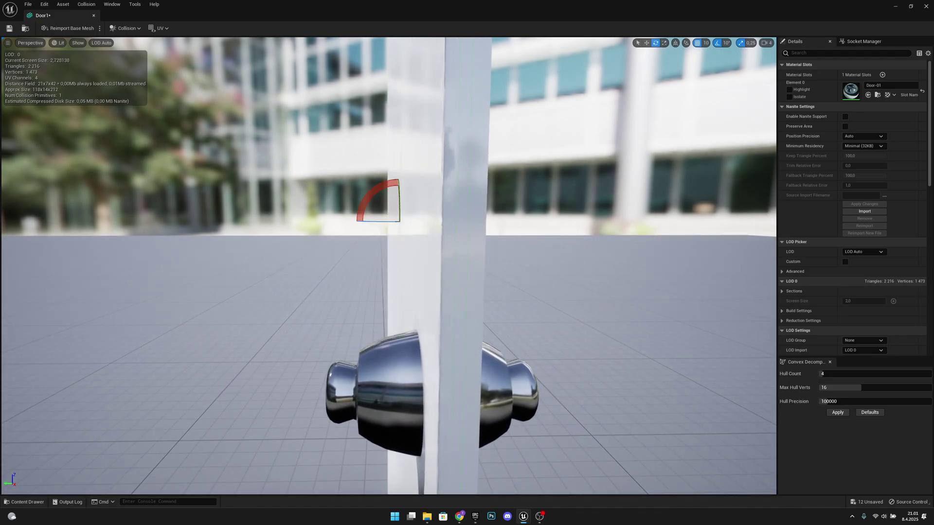
pyautogui.moveTo(387, 255); pyautogui.dragTo(381, 248, button='right')
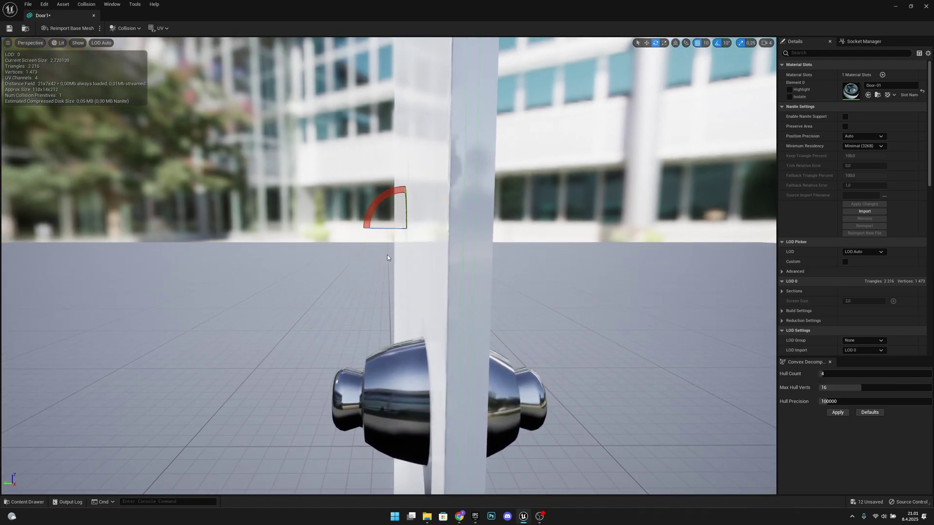
pyautogui.press('r')
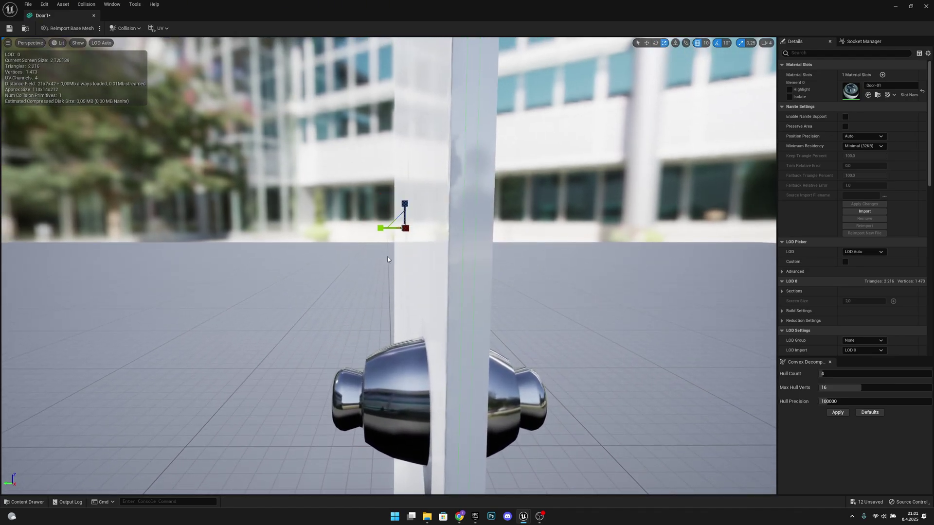
pyautogui.click(751, 44)
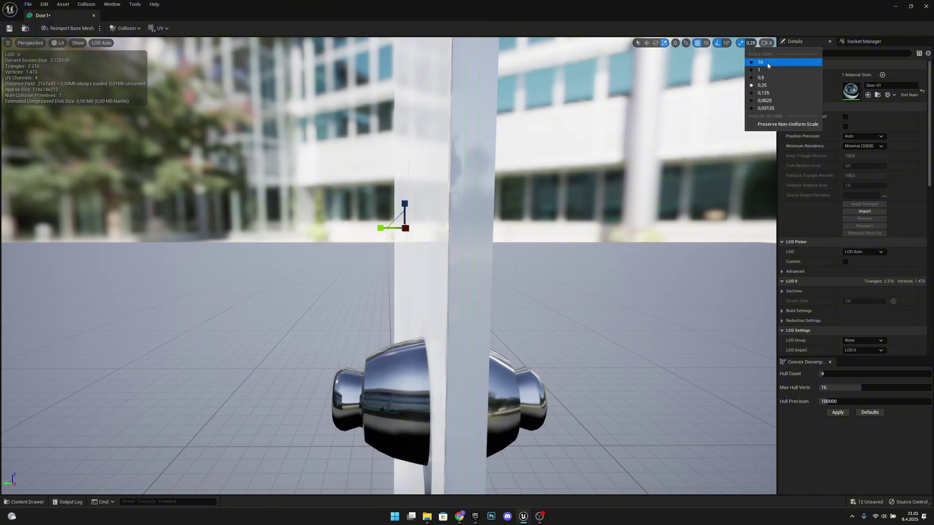
pyautogui.click(768, 110)
# Step: Turn off scale snapping, widen the box collision to slightly more than the door panel's thickness, and check its fit around the door
pyautogui.moveTo(381, 229); pyautogui.dragTo(381, 230)
pyautogui.press('s')
pyautogui.moveTo(381, 229); pyautogui.dragTo(381, 230, button='right')
pyautogui.scroll(3, 401, 219)
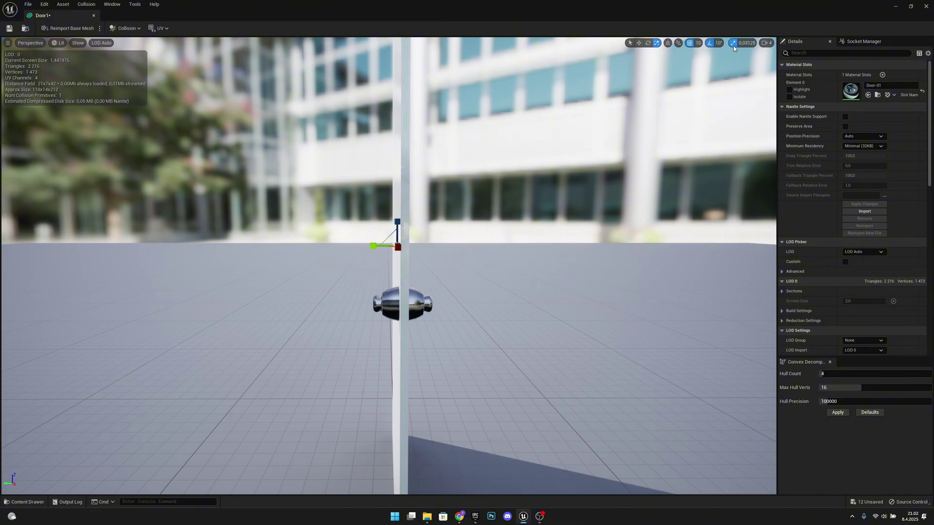
pyautogui.moveTo(373, 246); pyautogui.dragTo(374, 248)
pyautogui.click(462, 200)
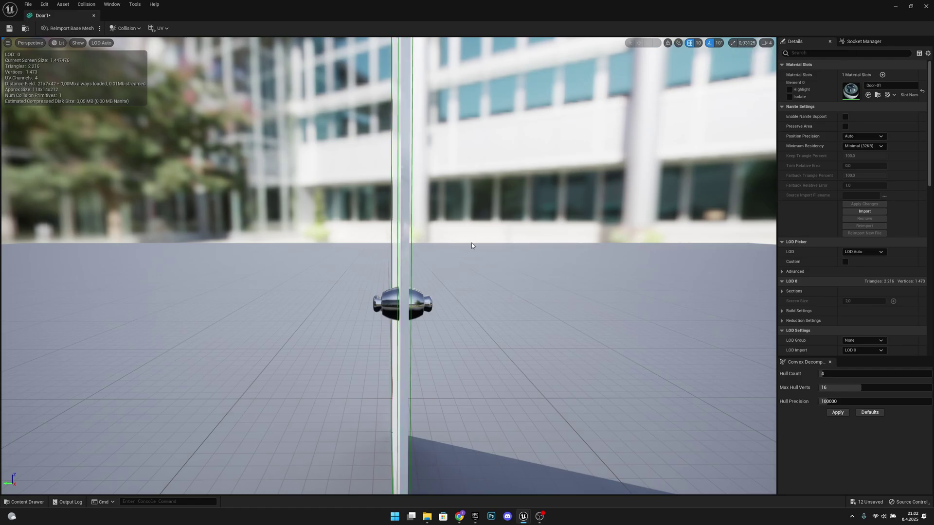
pyautogui.moveTo(472, 243); pyautogui.dragTo(471, 243, button='right')
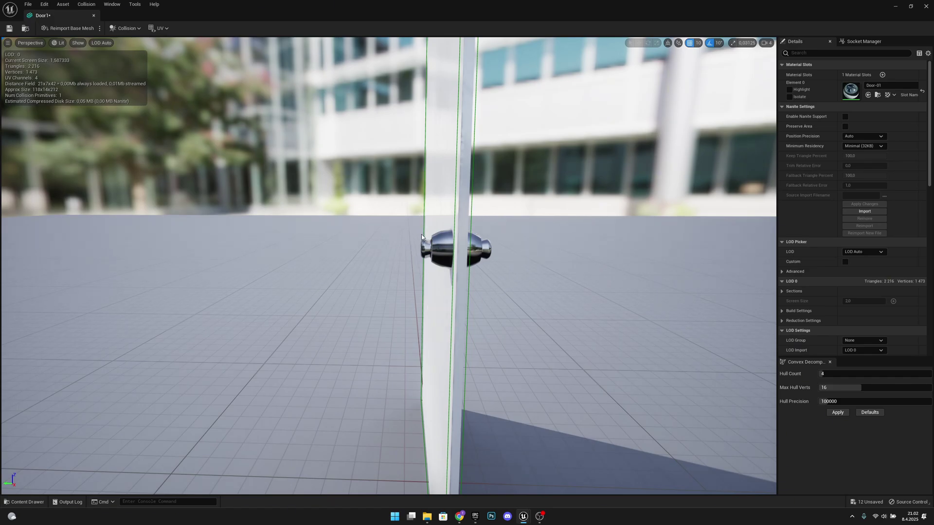
pyautogui.moveTo(471, 243); pyautogui.dragTo(472, 243, button='right')
pyautogui.moveTo(467, 224); pyautogui.dragTo(501, 224)
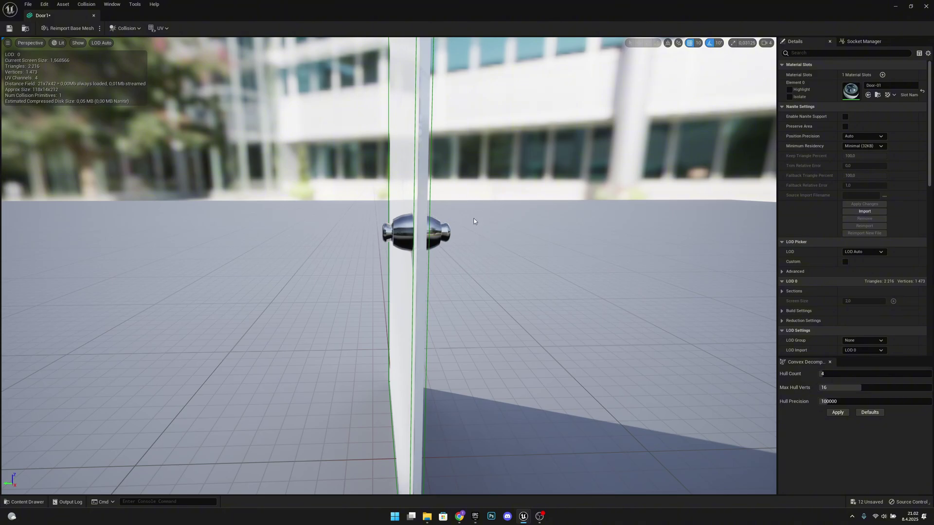
pyautogui.moveTo(388, 265); pyautogui.dragTo(530, 250, button='right')
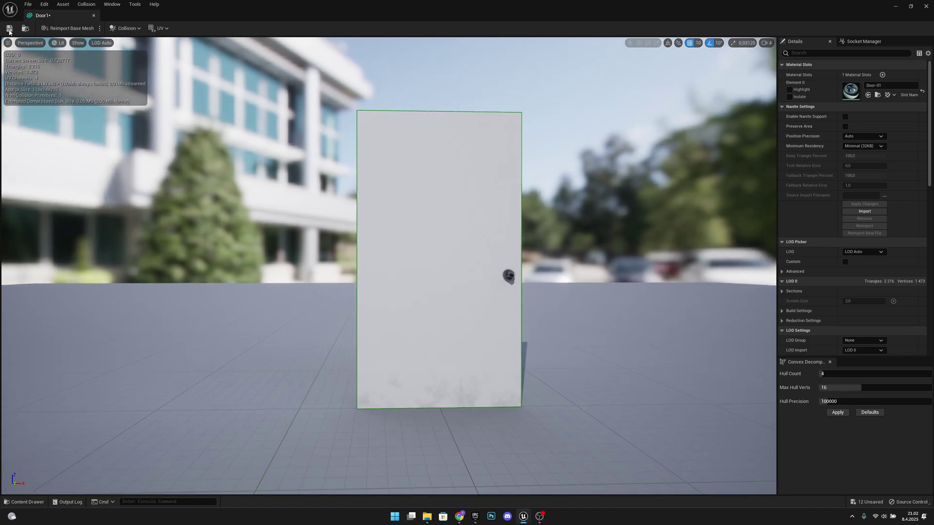
# Step: Close the Door1 mesh, open the Door_Frame1 mesh and display its simple collision
pyautogui.click(94, 16)
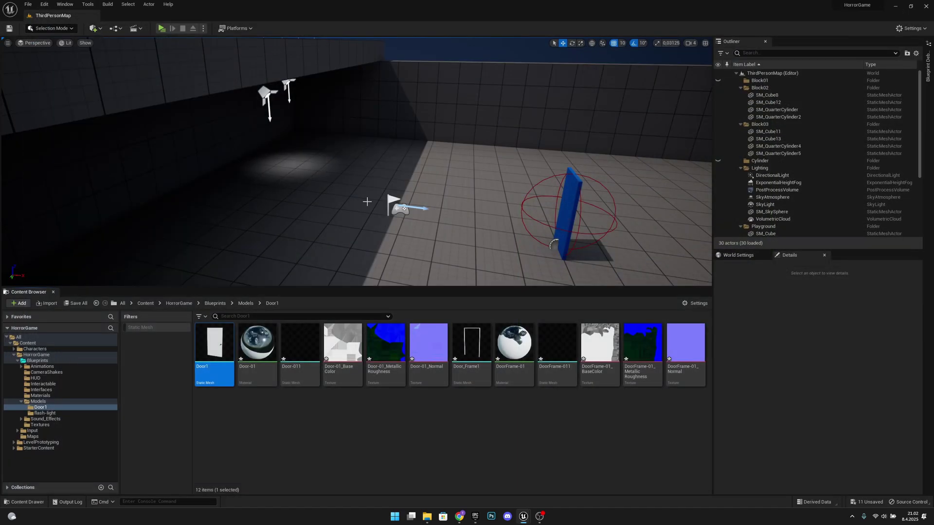
pyautogui.doubleClick(474, 352)
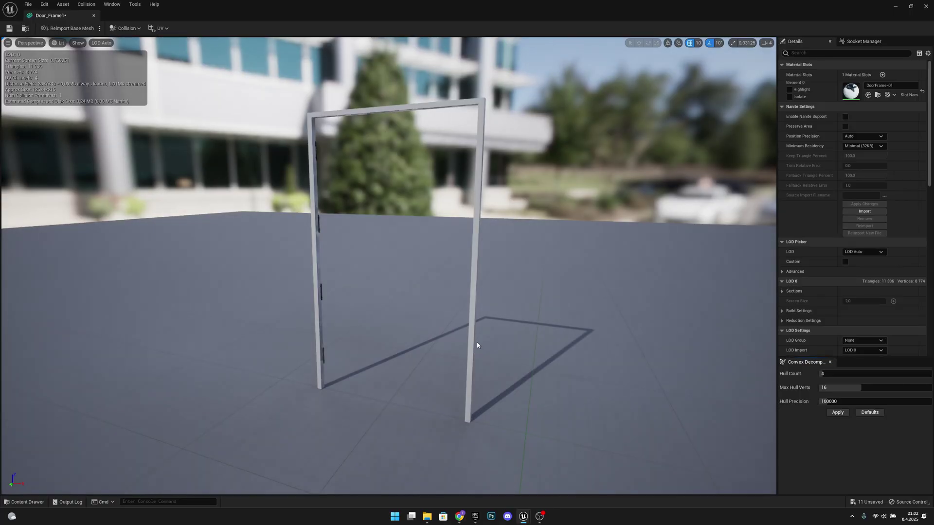
pyautogui.moveTo(353, 179); pyautogui.dragTo(388, 183, button='right')
pyautogui.click(71, 45)
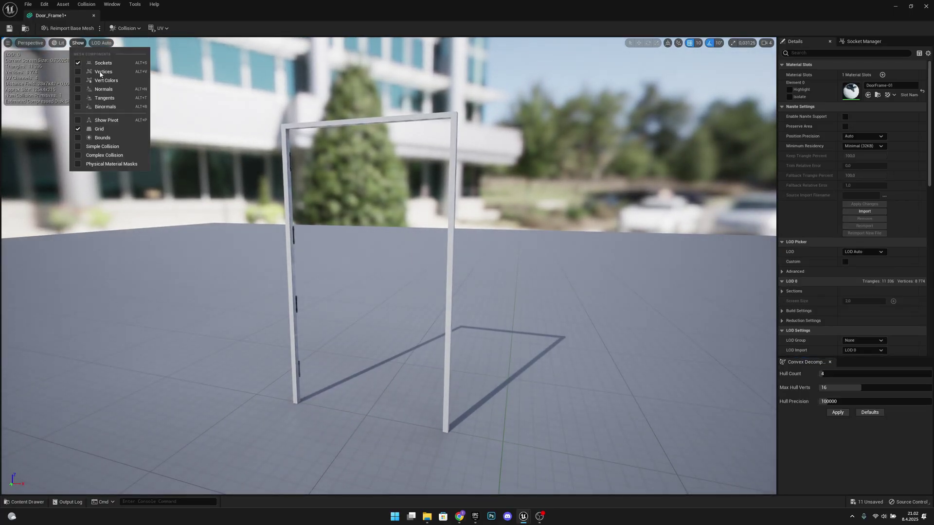
pyautogui.click(124, 147)
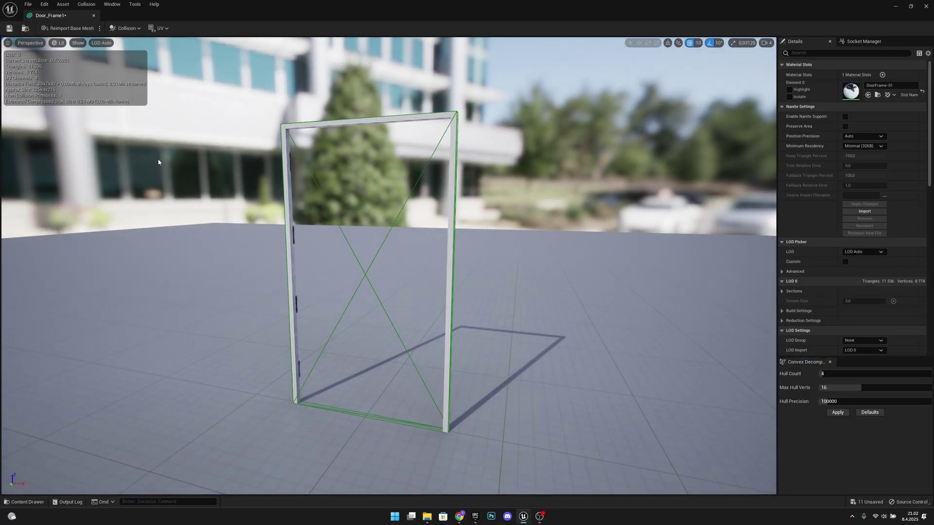
# Step: Replace the door frame's existing collision with a box simplified collision
pyautogui.click(126, 28)
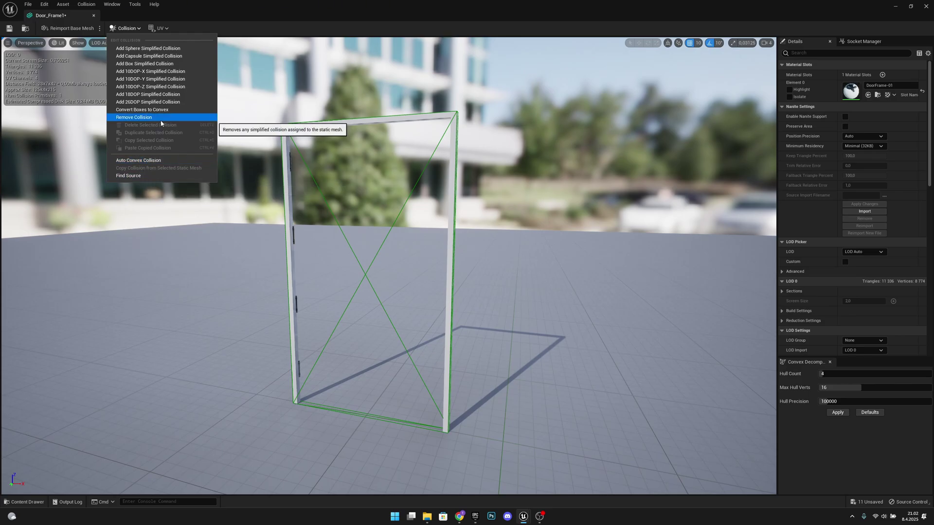
pyautogui.click(133, 117)
pyautogui.moveTo(285, 173); pyautogui.dragTo(236, 176)
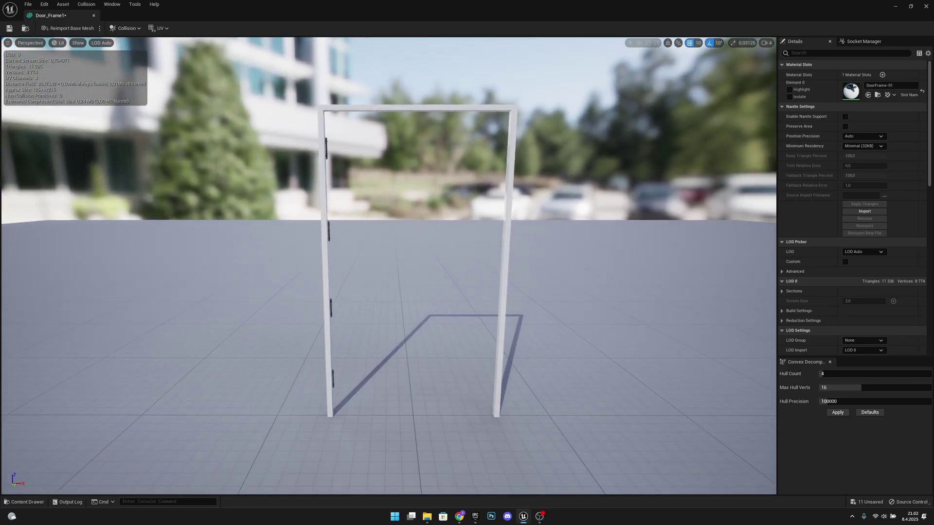
pyautogui.click(126, 28)
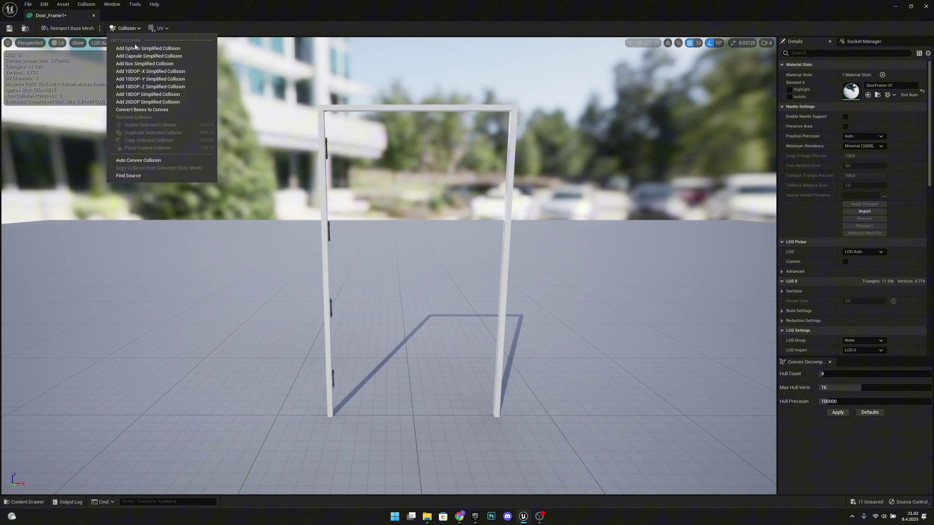
pyautogui.click(153, 64)
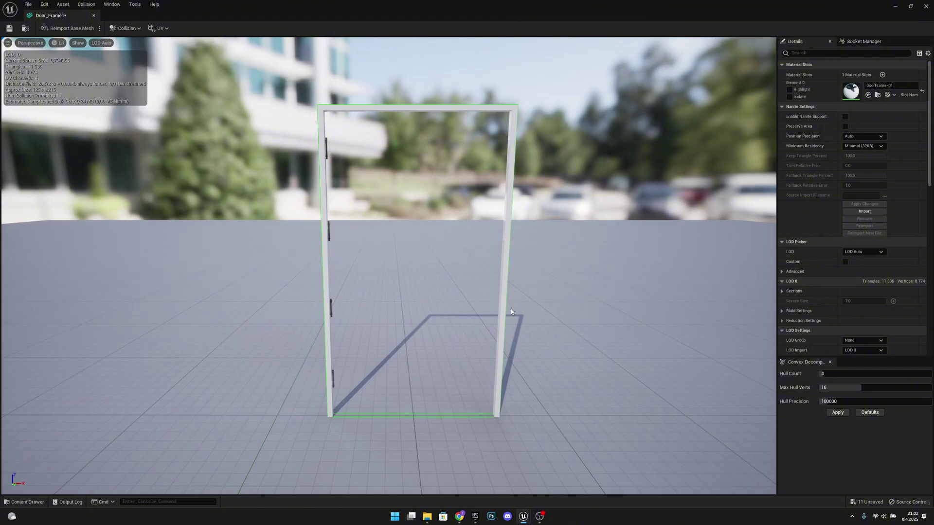
# Step: Narrow the collision box to a slim upright and place copies over both side posts of the door frame
pyautogui.click(467, 419)
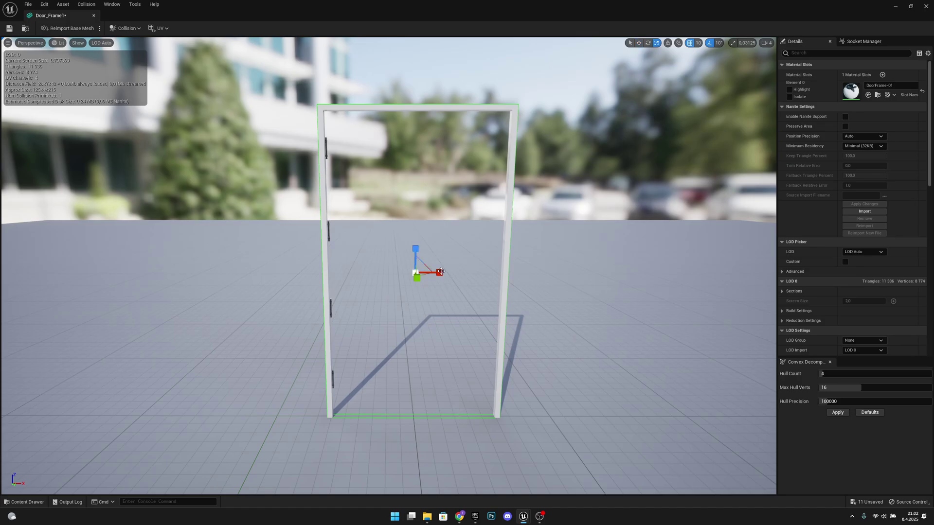
pyautogui.moveTo(441, 272); pyautogui.dragTo(408, 272)
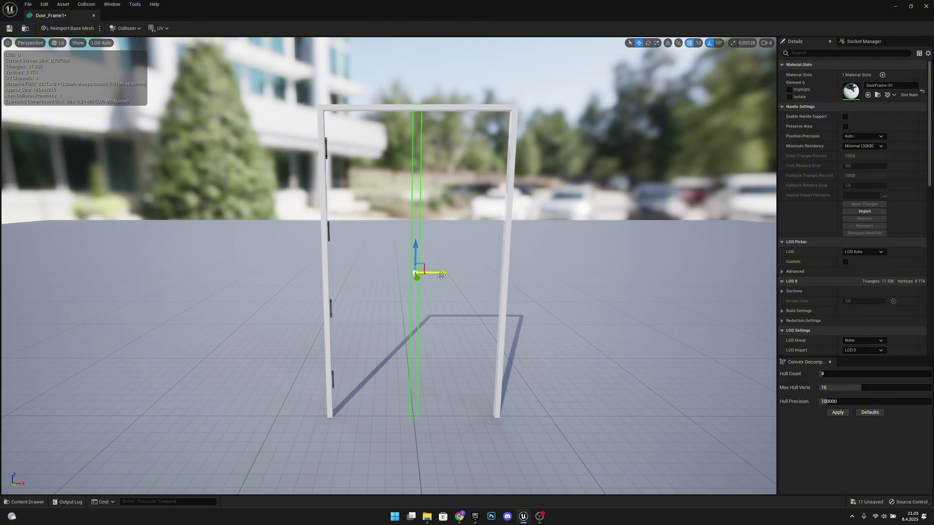
pyautogui.moveTo(436, 275); pyautogui.dragTo(359, 273)
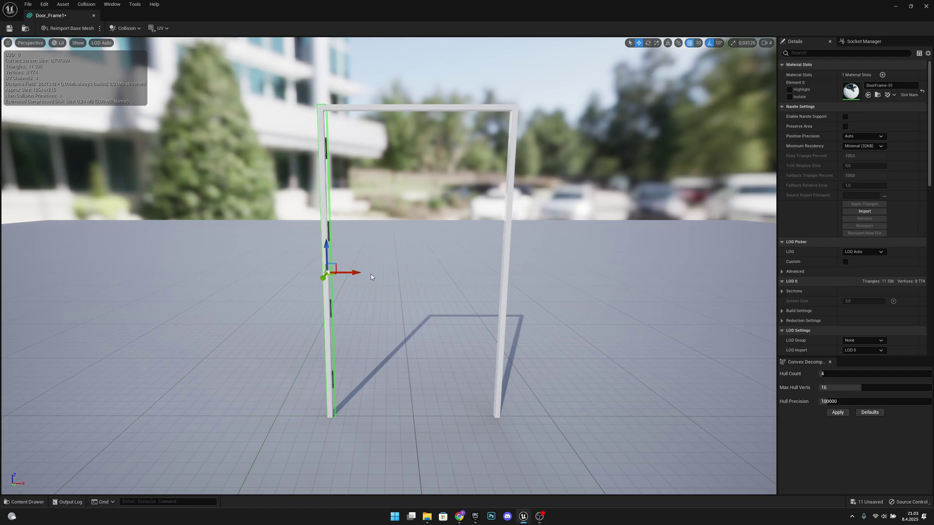
pyautogui.keyDown('alt'); pyautogui.moveTo(348, 272); pyautogui.dragTo(520, 281); pyautogui.keyUp('alt')
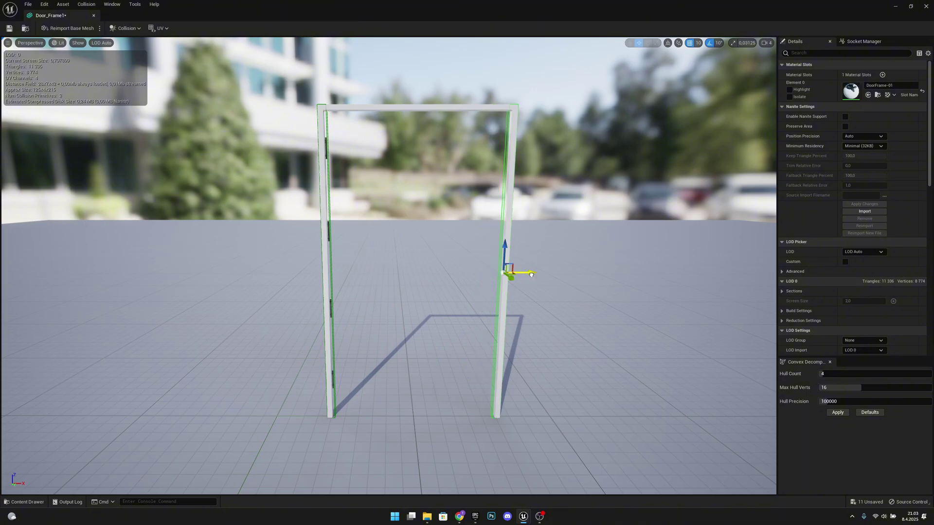
# Step: Create a third collision box as a thin horizontal bar between the posts and raise it towards the frame's top beam
pyautogui.keyDown('alt'); pyautogui.moveTo(531, 274); pyautogui.dragTo(419, 268); pyautogui.keyUp('alt')
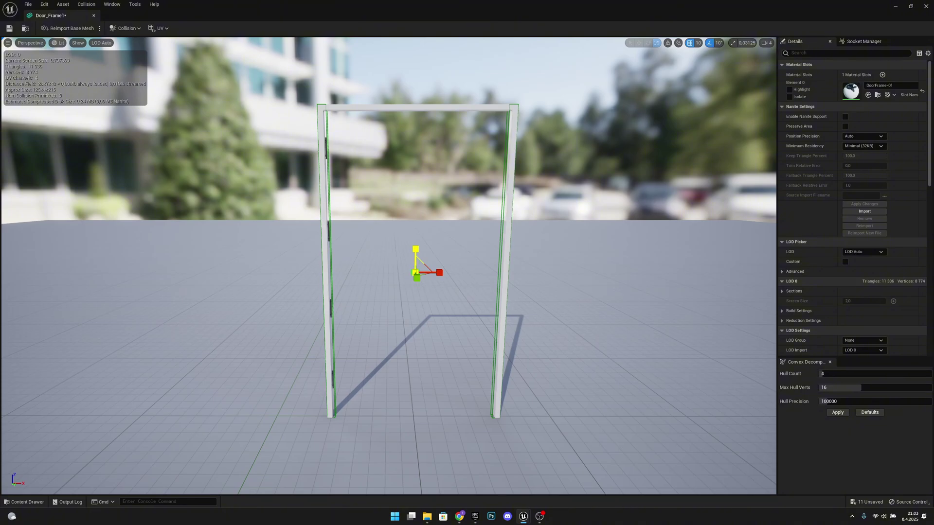
pyautogui.moveTo(437, 272); pyautogui.dragTo(458, 273)
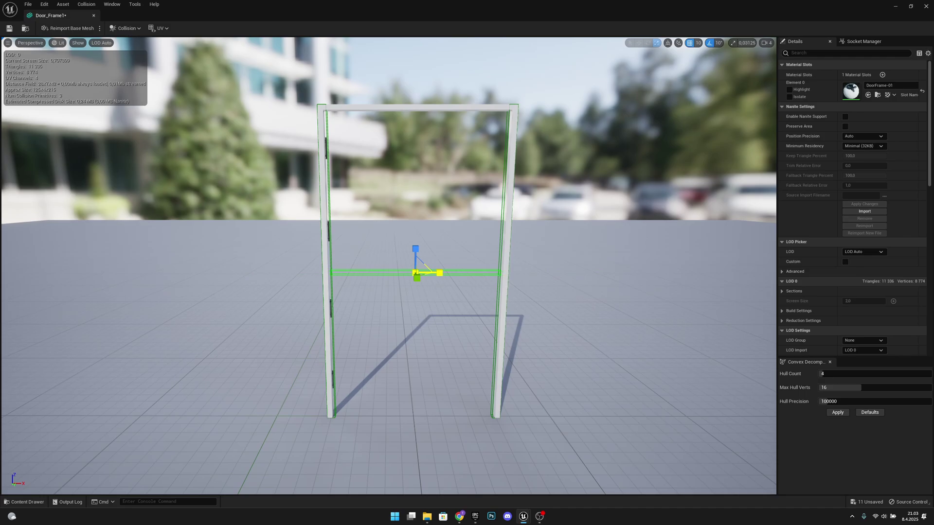
pyautogui.press('w')
pyautogui.moveTo(421, 248); pyautogui.dragTo(416, 89)
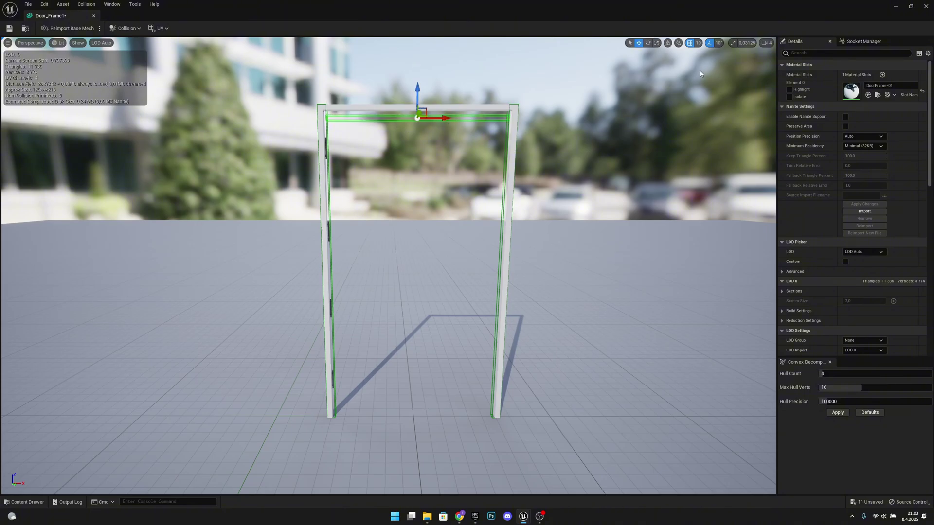
# Step: Align the horizontal collision bar with the top beam using grid snap sizes 5 and 1, and save and close the frame mesh
pyautogui.click(697, 43)
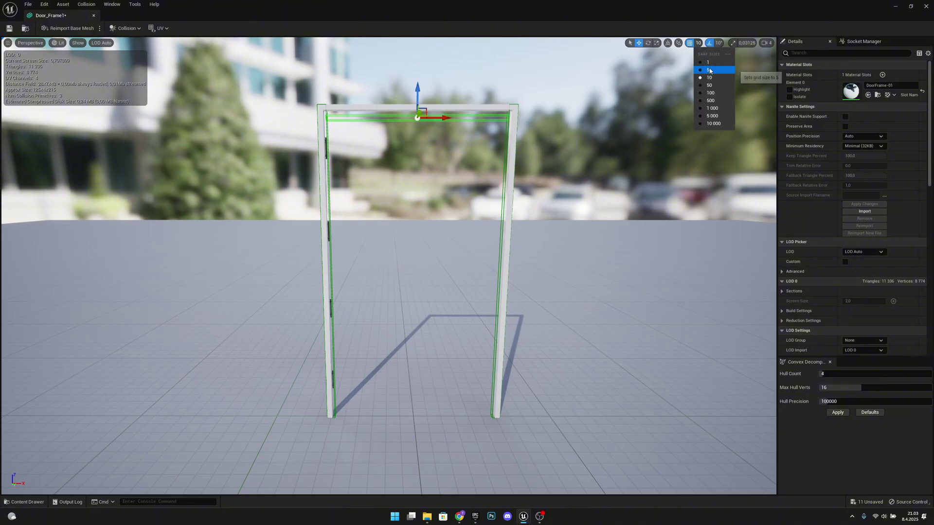
pyautogui.click(710, 71)
pyautogui.moveTo(421, 89); pyautogui.dragTo(421, 80)
pyautogui.click(696, 43)
pyautogui.click(707, 59)
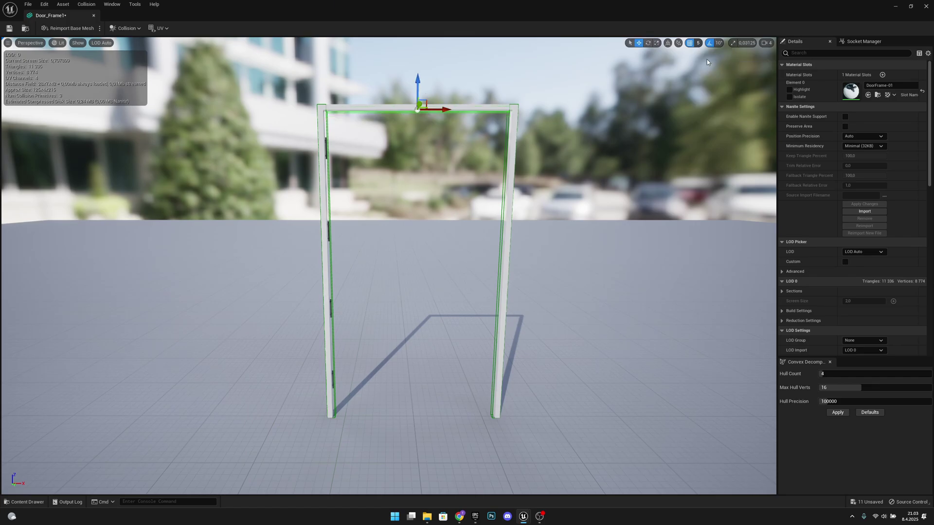
pyautogui.moveTo(422, 81); pyautogui.dragTo(421, 79)
pyautogui.moveTo(430, 90); pyautogui.dragTo(465, 120, button='right')
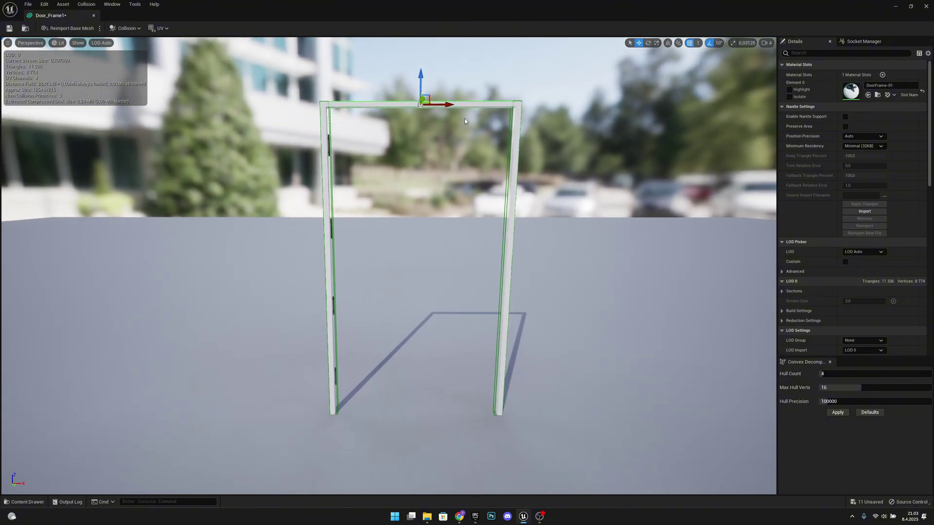
pyautogui.click(9, 27)
pyautogui.click(94, 17)
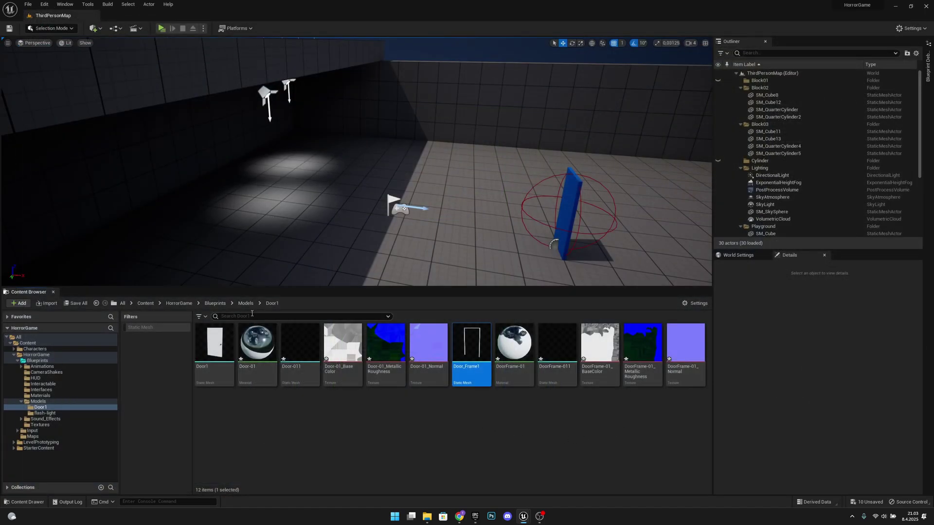
# Step: Open the Door blueprint from the Interactable folder and show its 3D viewport
pyautogui.click(215, 303)
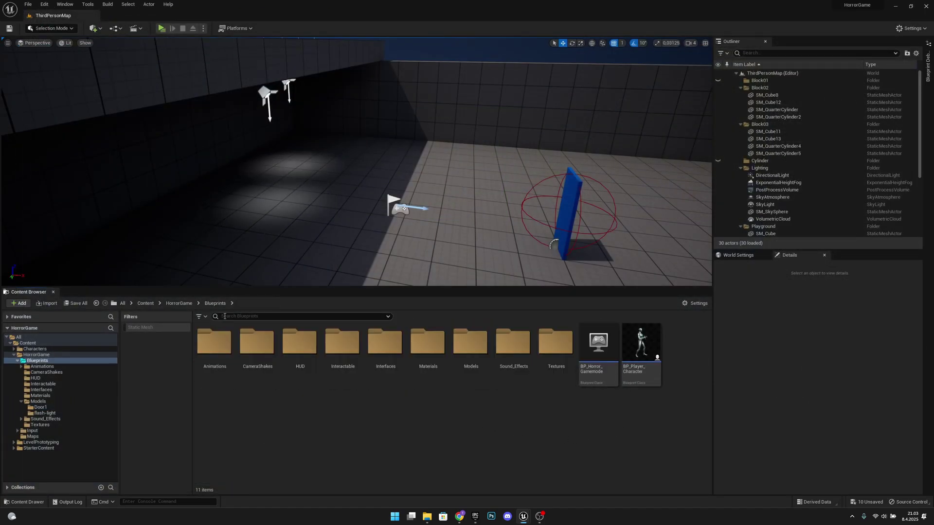
pyautogui.doubleClick(349, 356)
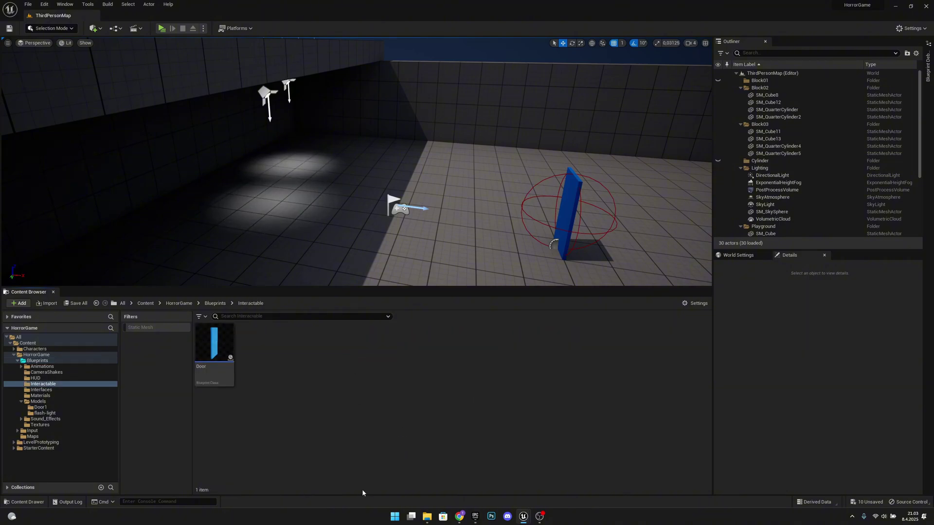
pyautogui.click(228, 351)
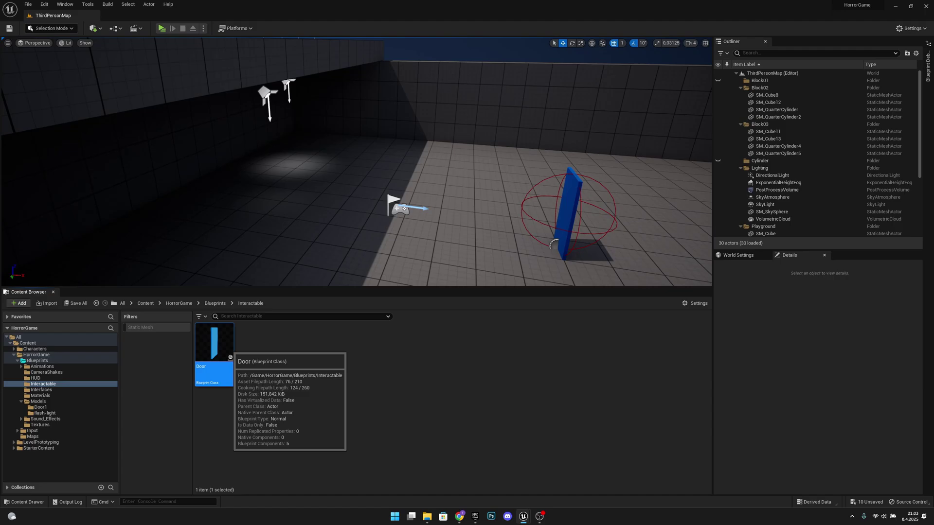
pyautogui.doubleClick(219, 341)
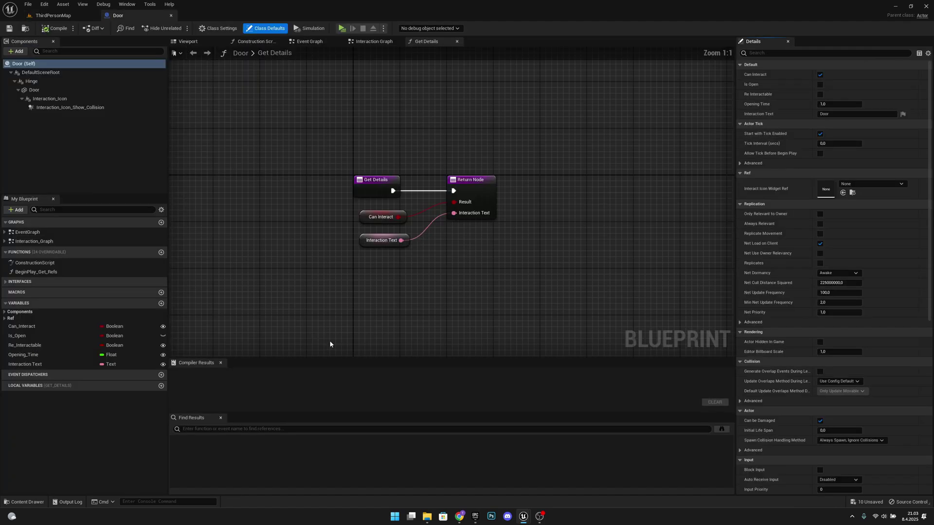
pyautogui.click(188, 41)
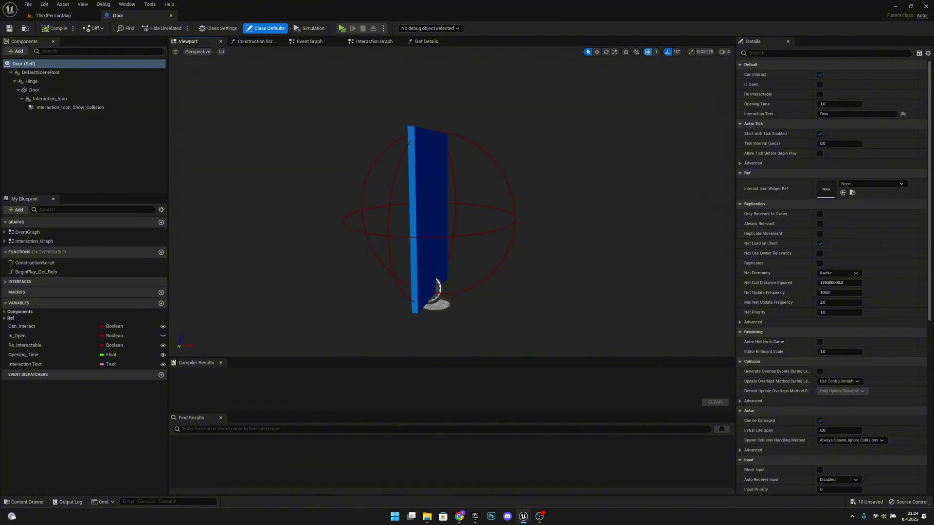
# Step: Examine the blueprint's Door mesh component and its placement relative to the hinge from several angles
pyautogui.click(431, 212)
pyautogui.moveTo(431, 212); pyautogui.dragTo(535, 212, button='right')
pyautogui.press('f')
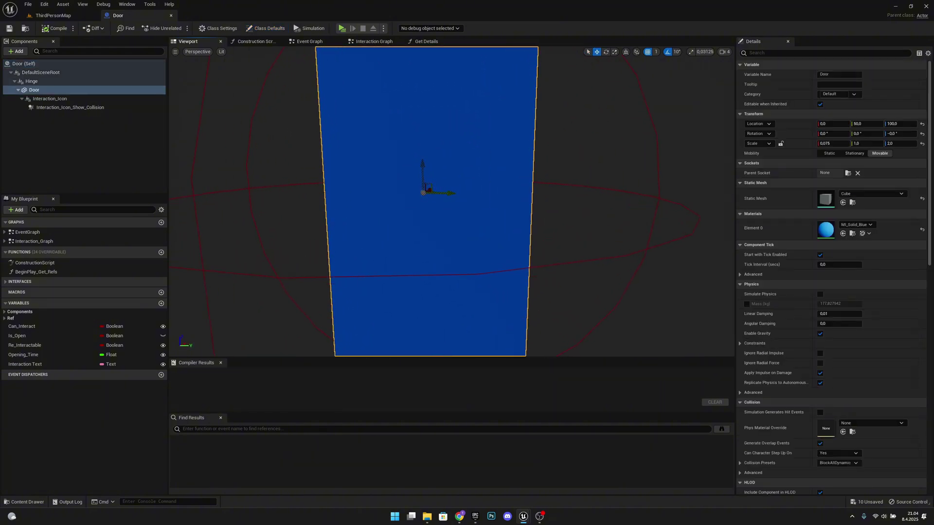
pyautogui.moveTo(421, 214); pyautogui.dragTo(229, 210, button='right')
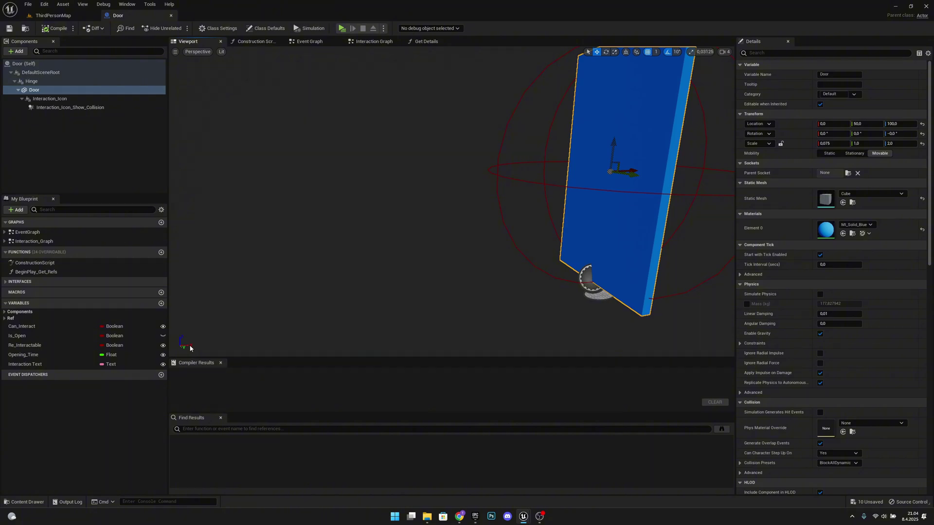
pyautogui.keyDown('alt'); pyautogui.moveTo(434, 294); pyautogui.dragTo(200, 349); pyautogui.keyUp('alt')
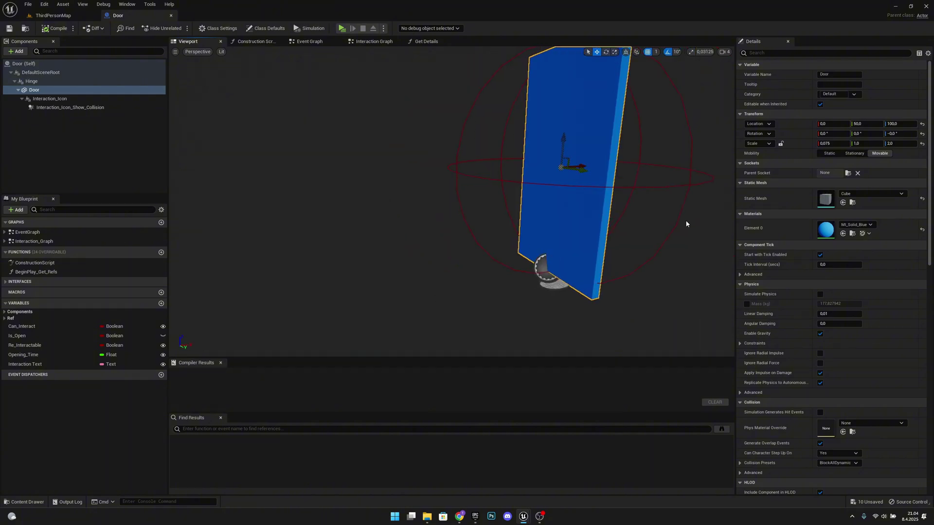
pyautogui.moveTo(686, 224); pyautogui.dragTo(732, 216, button='right')
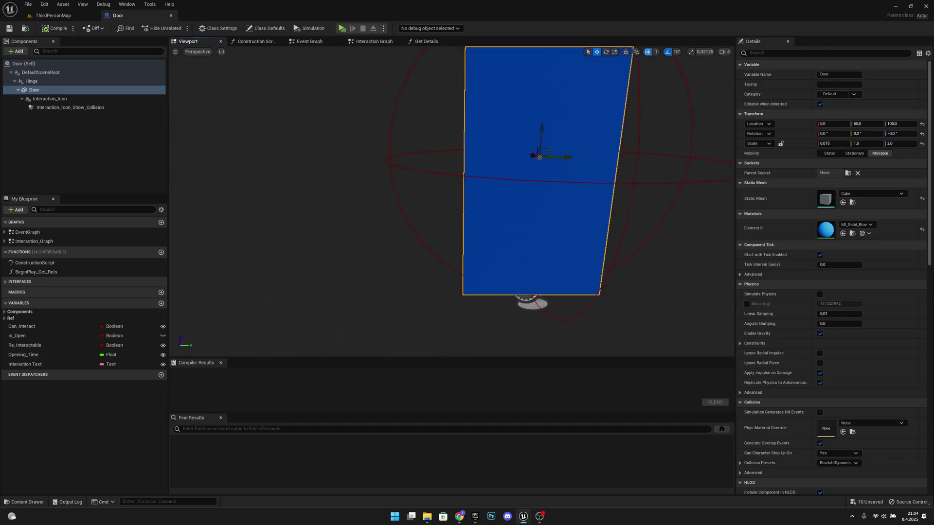
pyautogui.moveTo(451, 202); pyautogui.dragTo(503, 181, button='right')
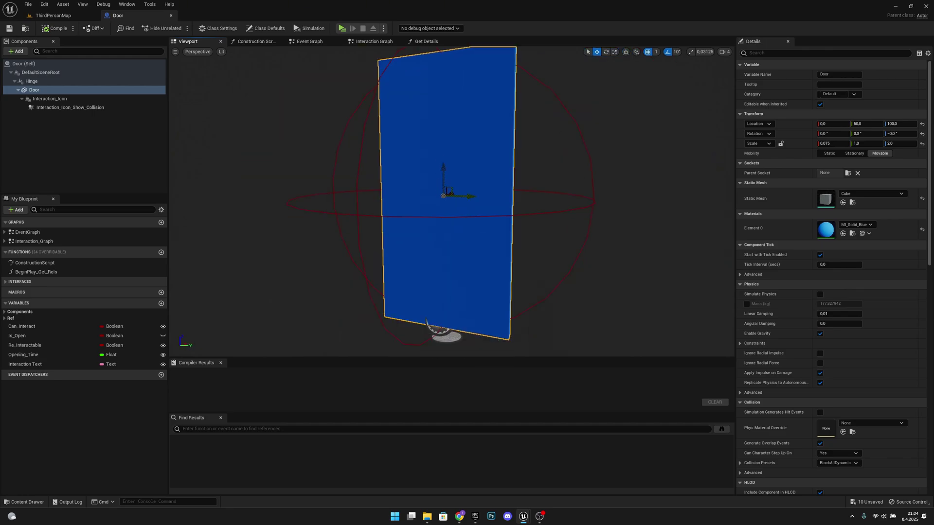
pyautogui.keyDown('alt'); pyautogui.moveTo(598, 227); pyautogui.dragTo(616, 225); pyautogui.keyUp('alt')
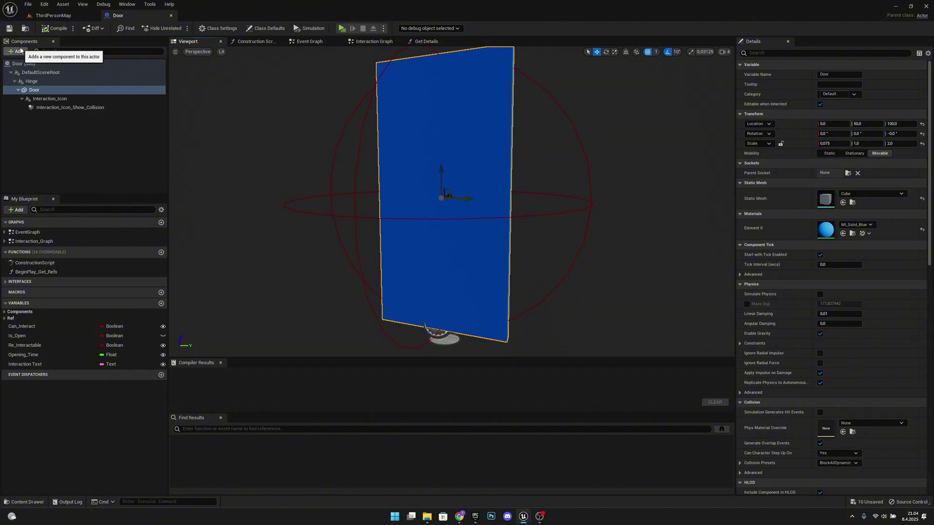
# Step: Add a Static Mesh component named Door_Frame under DefaultSceneRoot
pyautogui.click(18, 51)
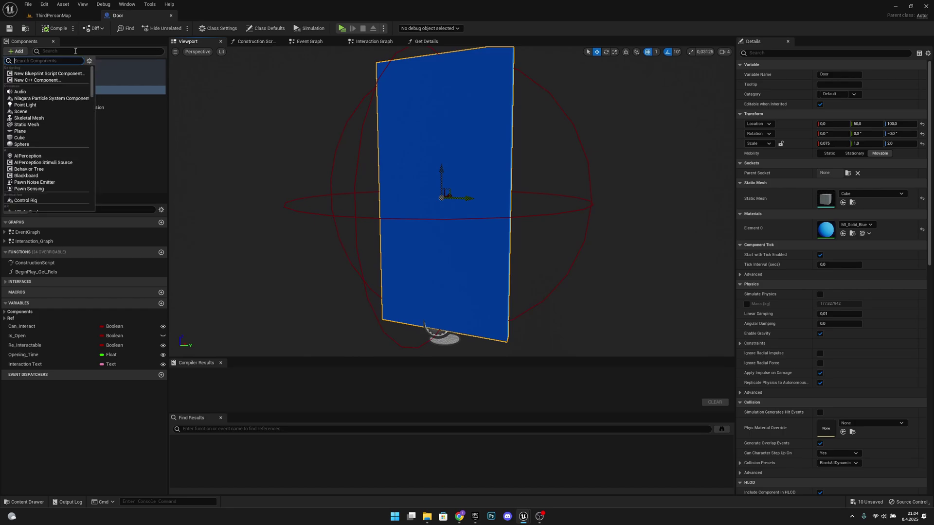
pyautogui.press('Escape')
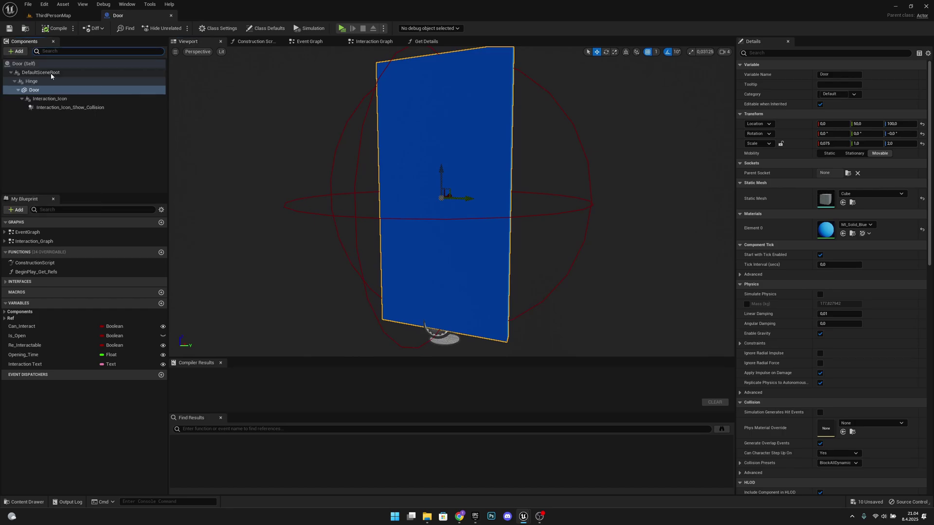
pyautogui.click(51, 73)
pyautogui.click(16, 51)
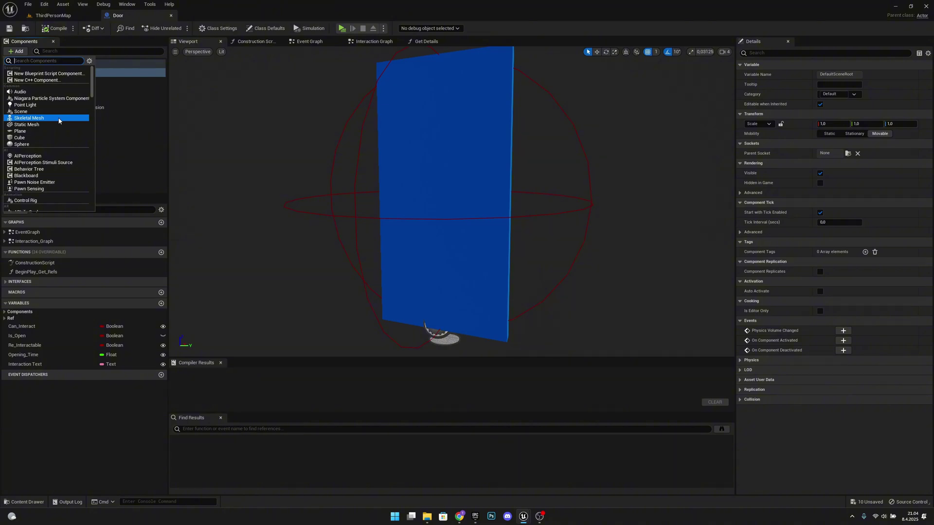
pyautogui.click(54, 125)
pyautogui.write('Door')
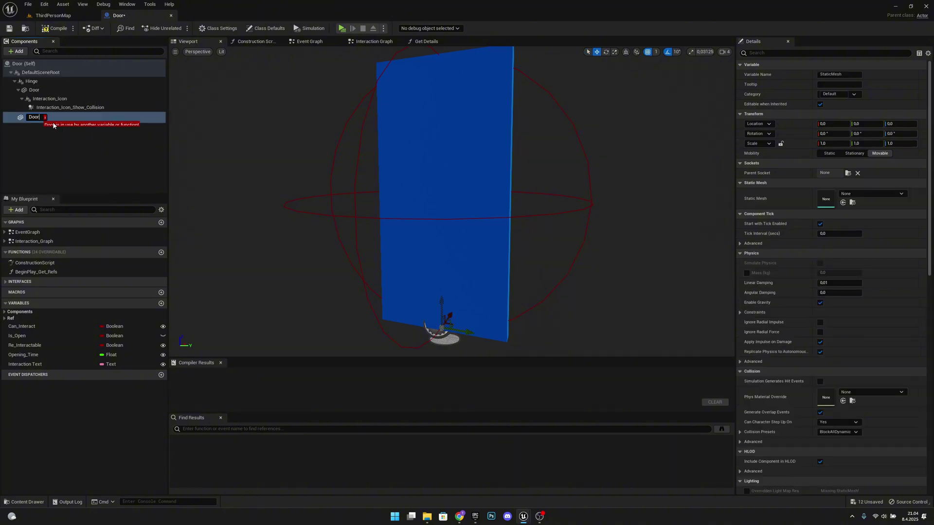
pyautogui.write('_Frame')
pyautogui.press('Return')
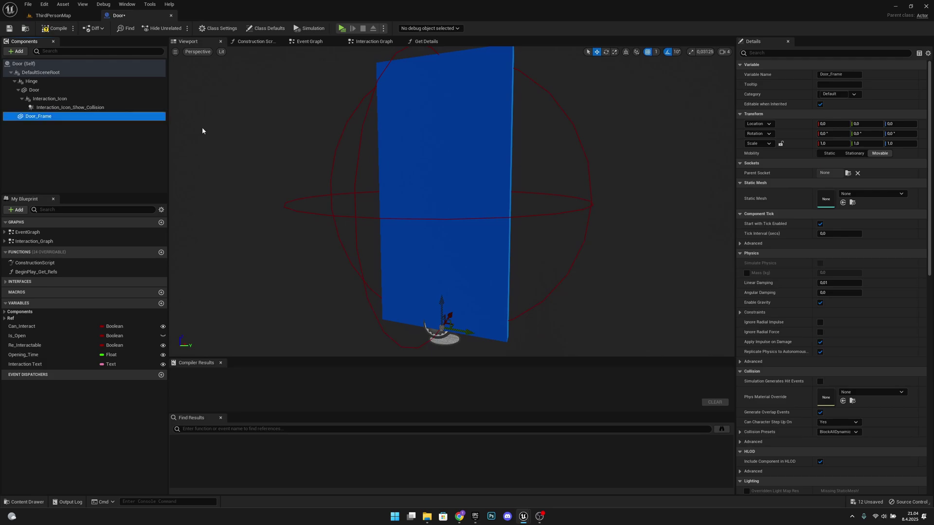
# Step: Assign the Door_Frame1 static mesh to the Door_Frame component
pyautogui.click(890, 195)
pyautogui.write('d')
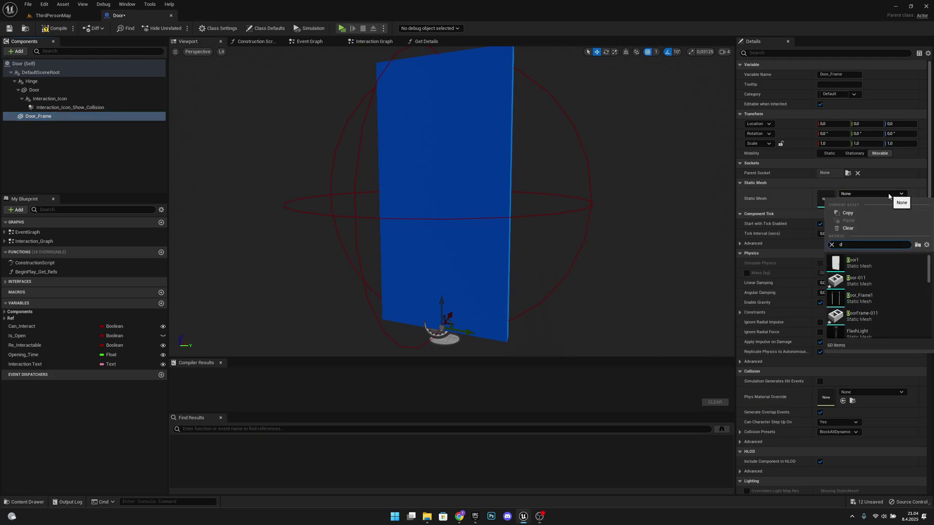
pyautogui.write('oor')
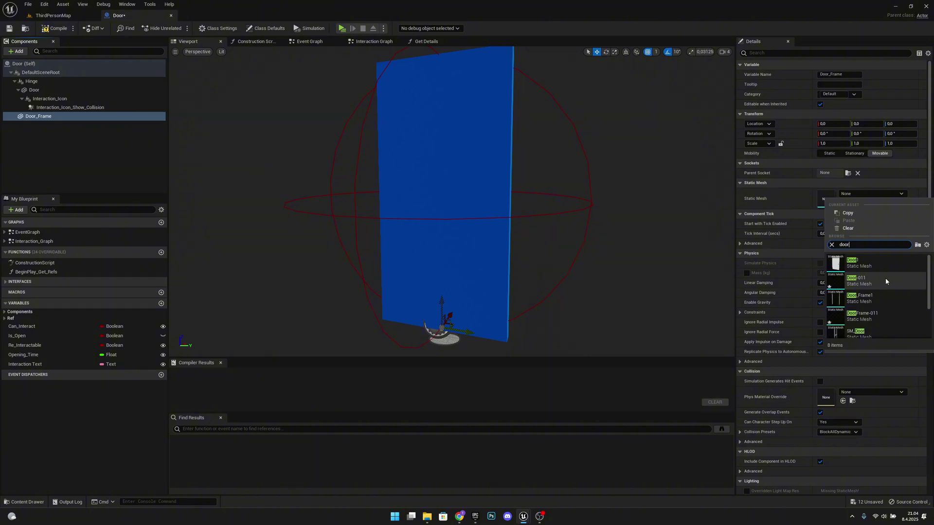
pyautogui.moveTo(902, 288)
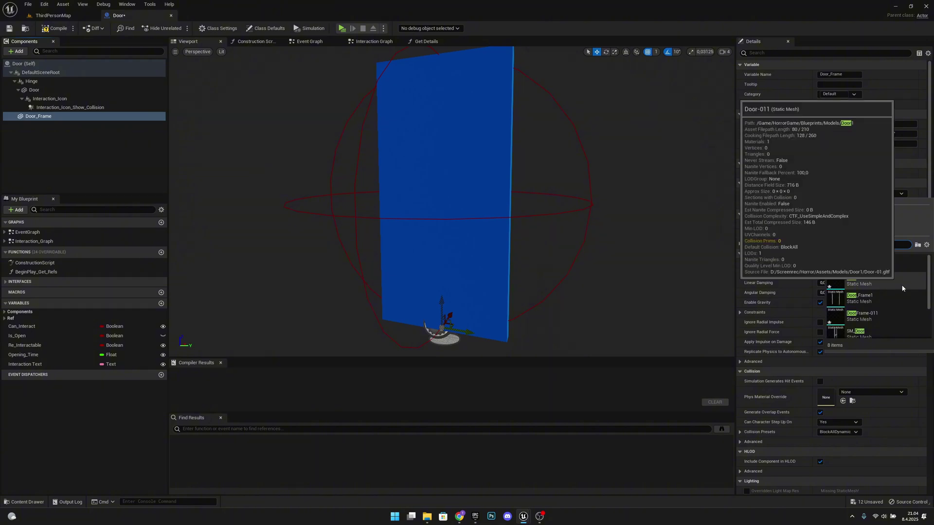
pyautogui.click(873, 297)
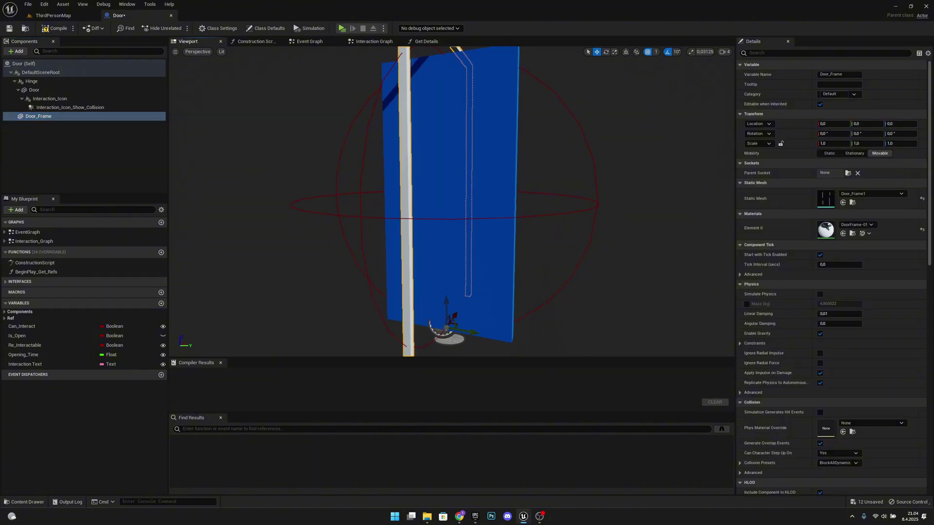
# Step: Rotate the Door_Frame component to exactly 90° around Z so it lines up with the blue door
pyautogui.press('s')
pyautogui.moveTo(452, 201); pyautogui.dragTo(402, 201, button='right')
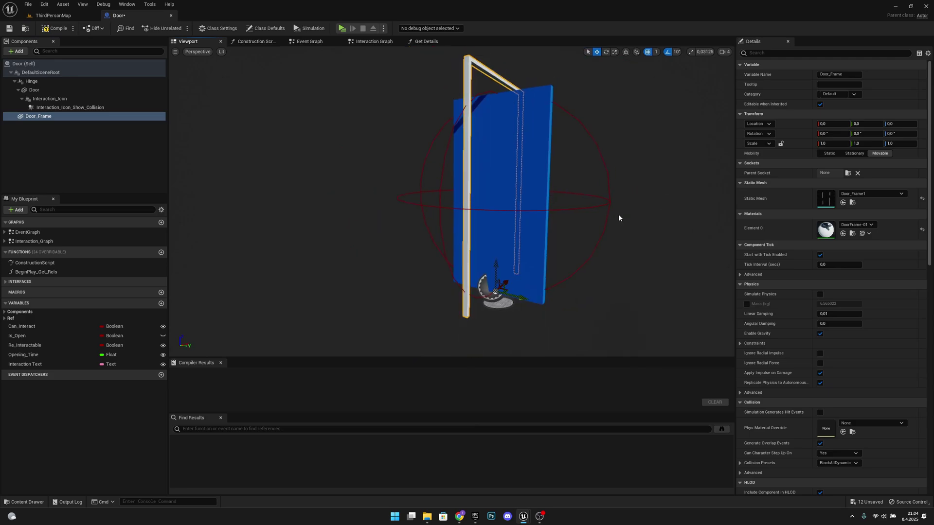
pyautogui.press('e')
pyautogui.moveTo(515, 308); pyautogui.dragTo(538, 298)
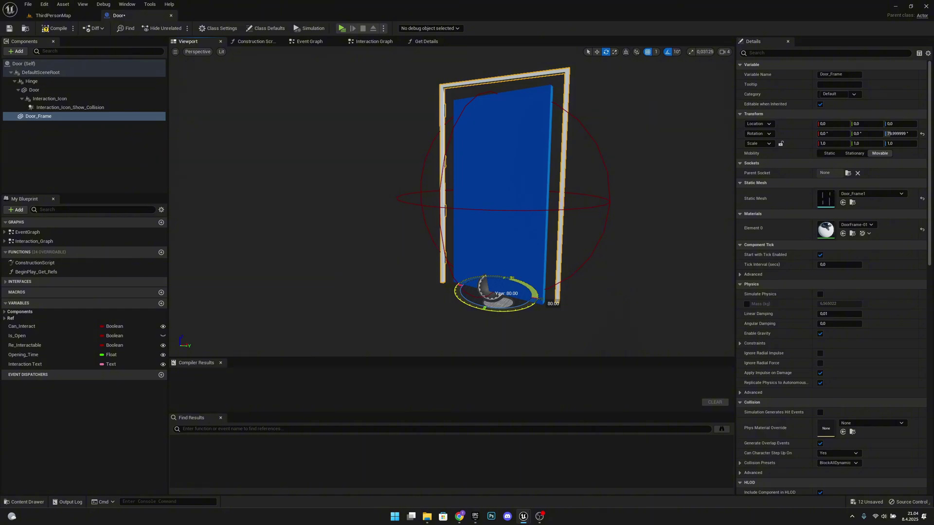
pyautogui.click(901, 134)
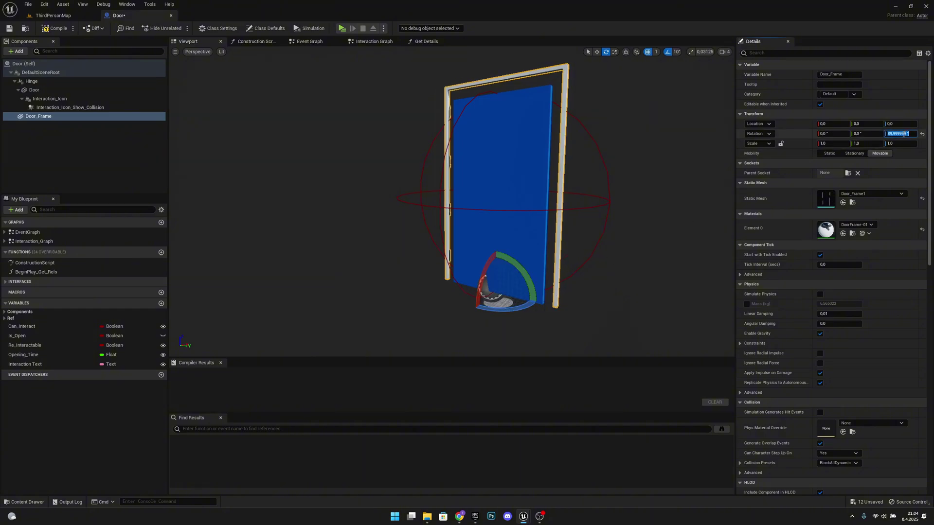
pyautogui.write('90')
pyautogui.press('Return')
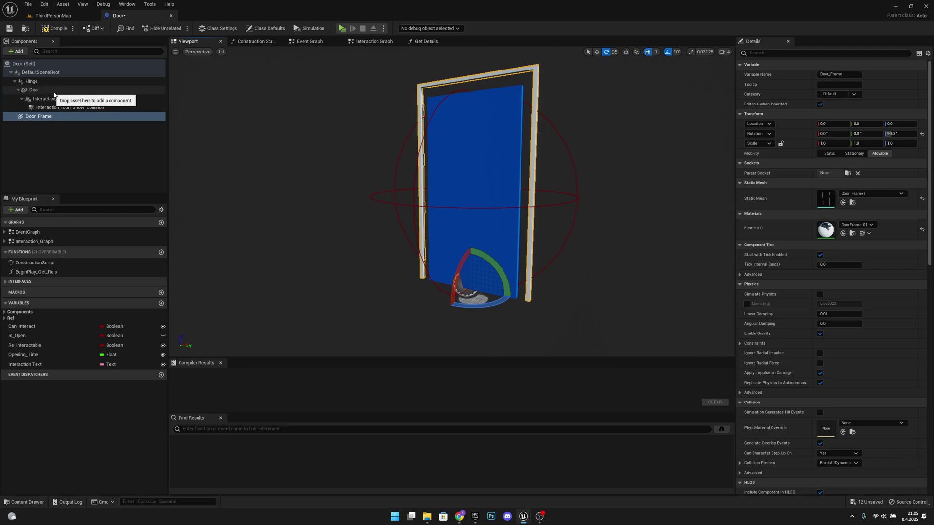
# Step: Set the Door component's X and Z scale to 1 and replace its cube with the Door1 static mesh
pyautogui.click(42, 92)
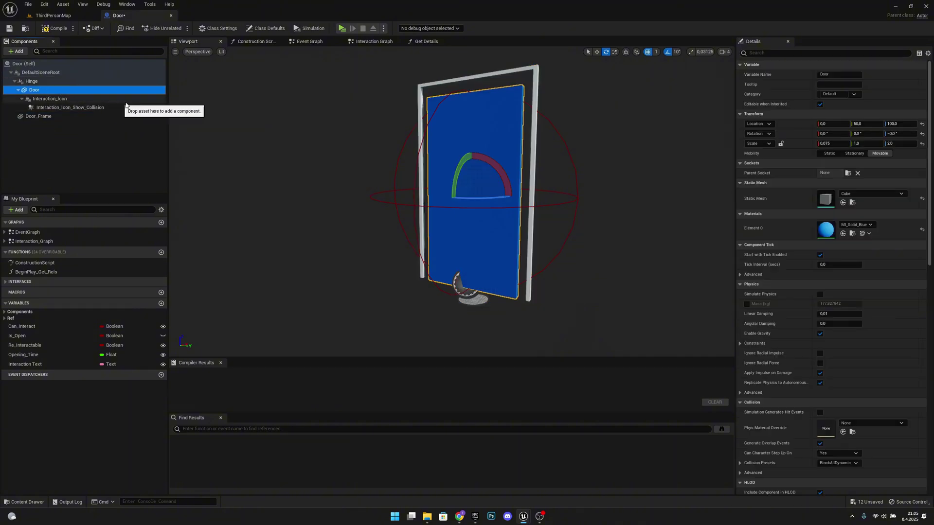
pyautogui.click(837, 144)
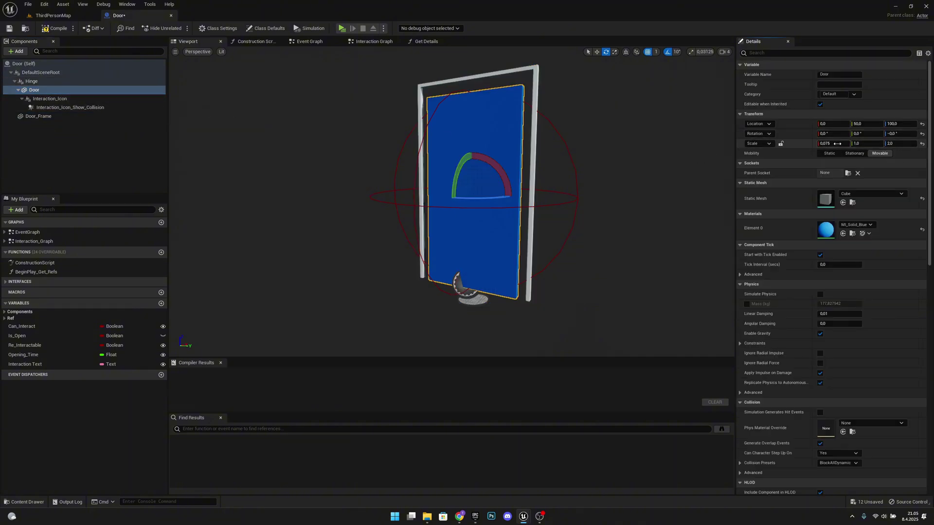
pyautogui.write('1')
pyautogui.click(900, 144)
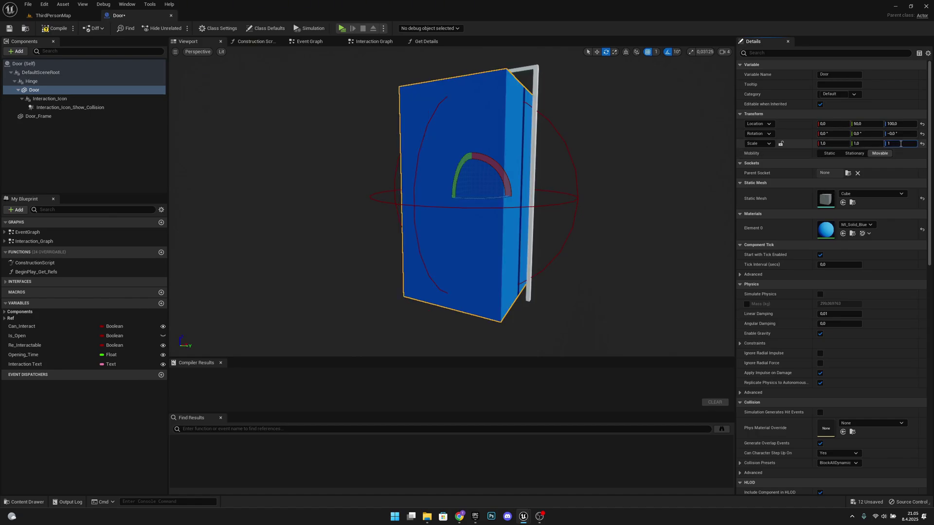
pyautogui.write('1')
pyautogui.press('Return')
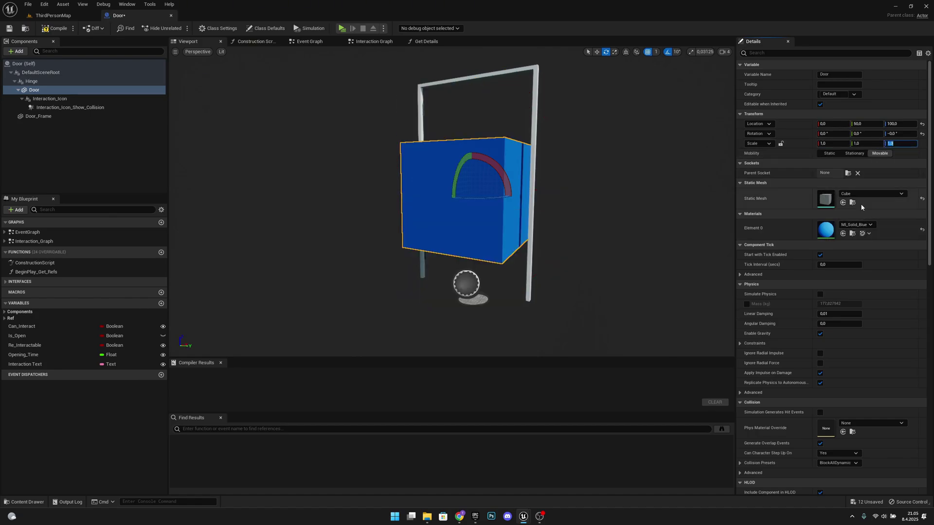
pyautogui.click(860, 194)
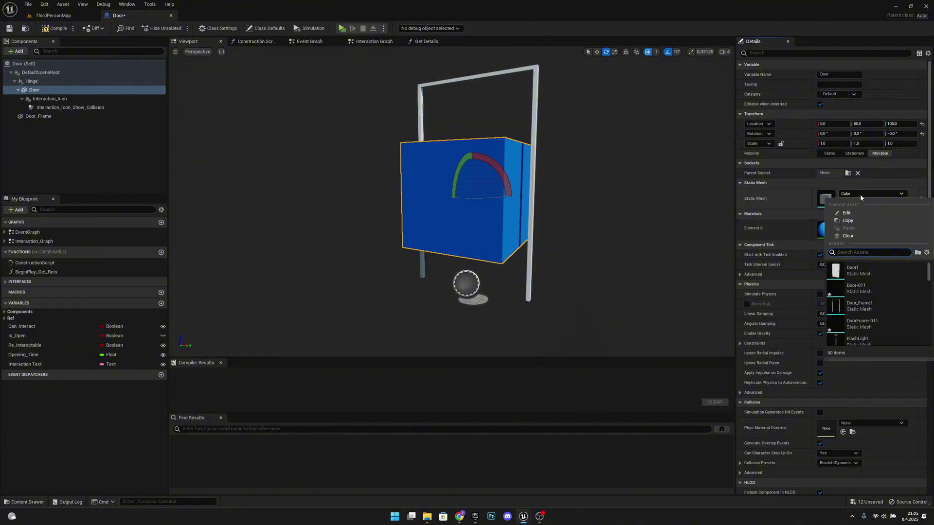
pyautogui.click(872, 270)
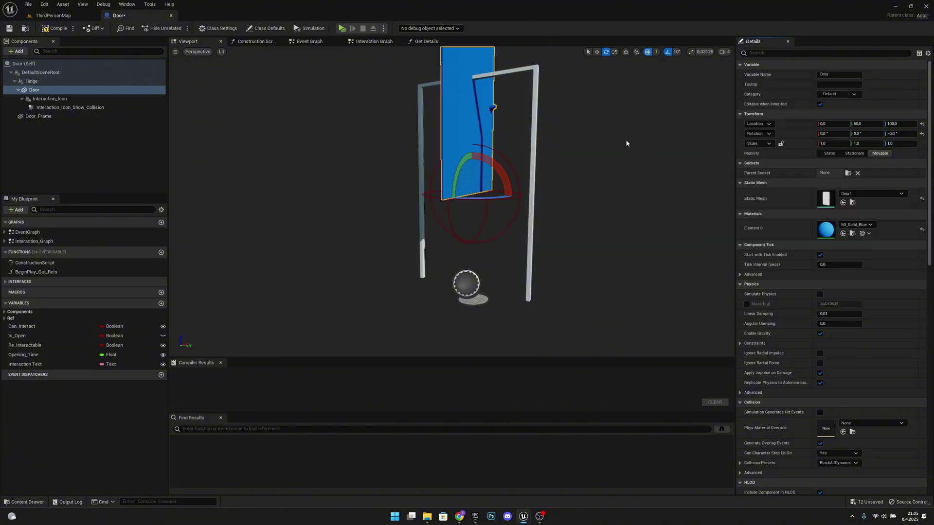
# Step: Set the Door component's Z rotation to 90° and its Z location to 0 to fit it in the frame
pyautogui.moveTo(626, 143); pyautogui.dragTo(628, 142, button='right')
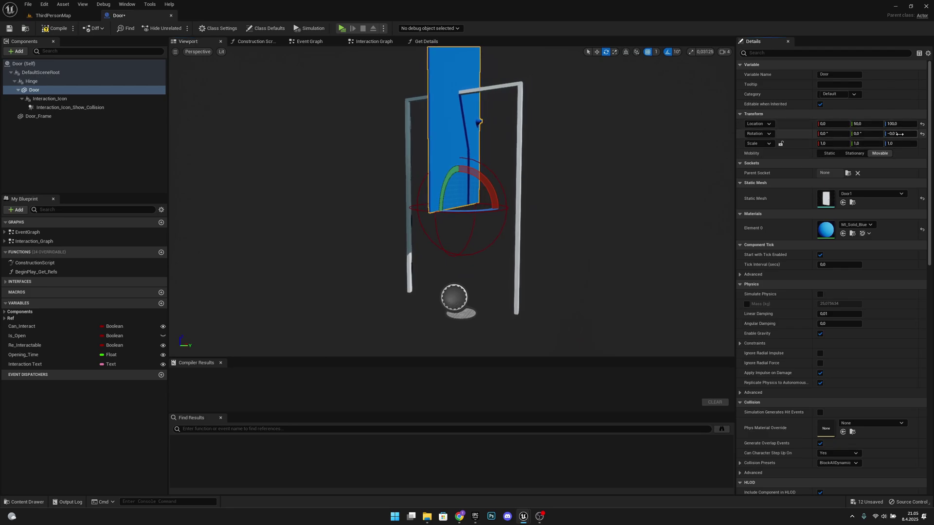
pyautogui.click(900, 134)
pyautogui.write('90')
pyautogui.press('Return')
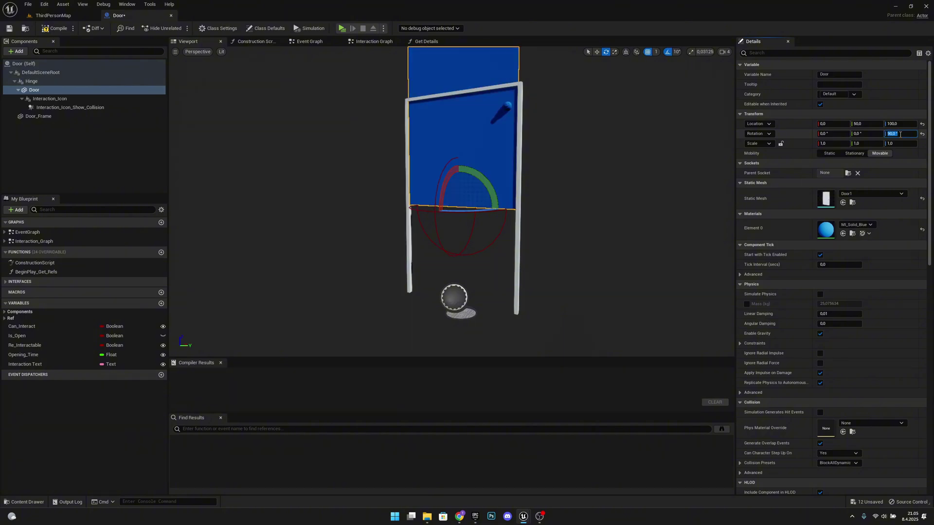
pyautogui.click(901, 125)
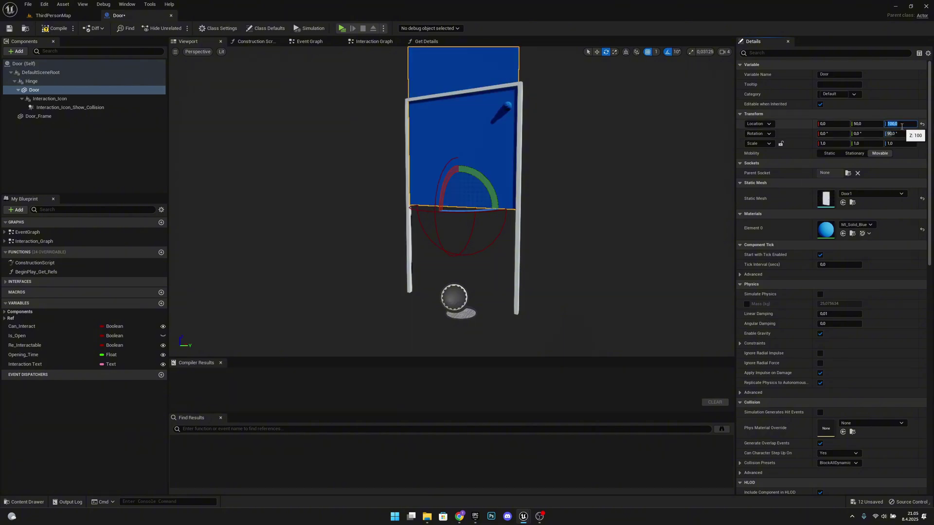
pyautogui.write('0')
pyautogui.press('Return')
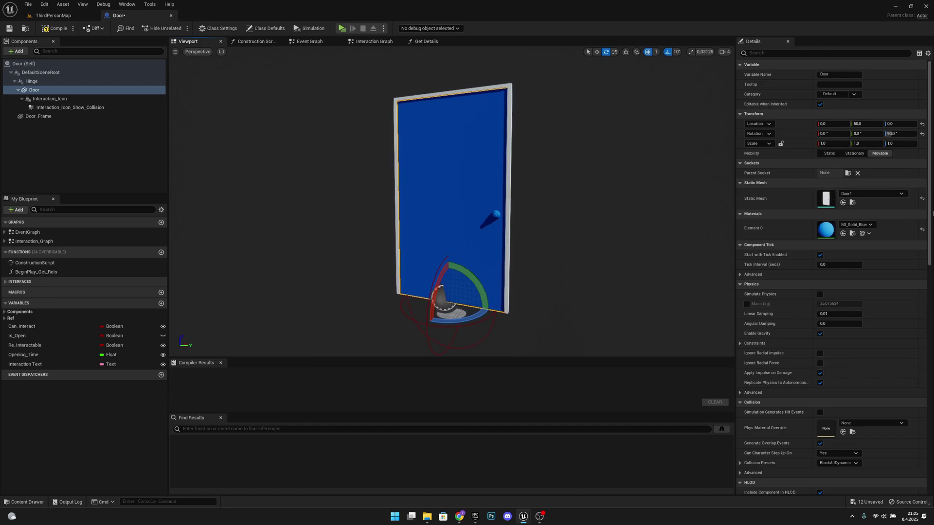
# Step: Replace the Door component's blue material with the Door-01 material
pyautogui.click(869, 225)
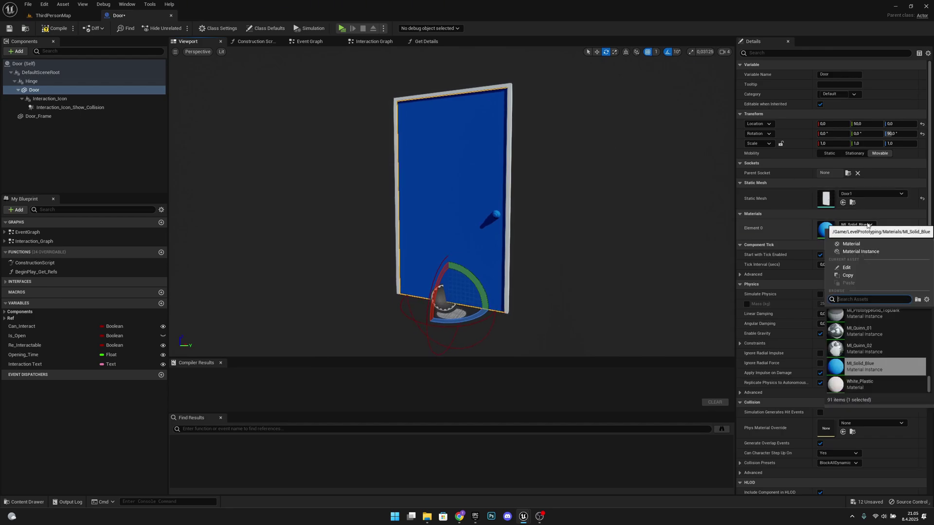
pyautogui.write('door1')
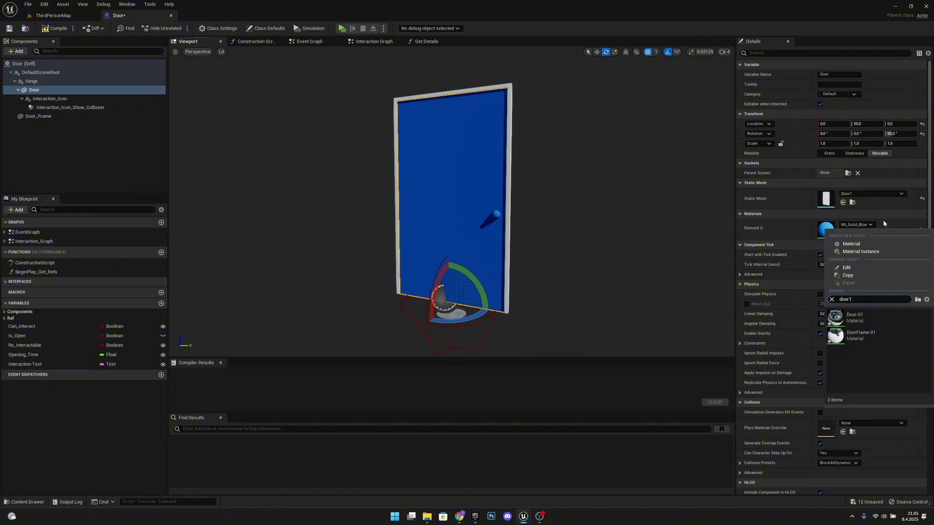
pyautogui.click(855, 317)
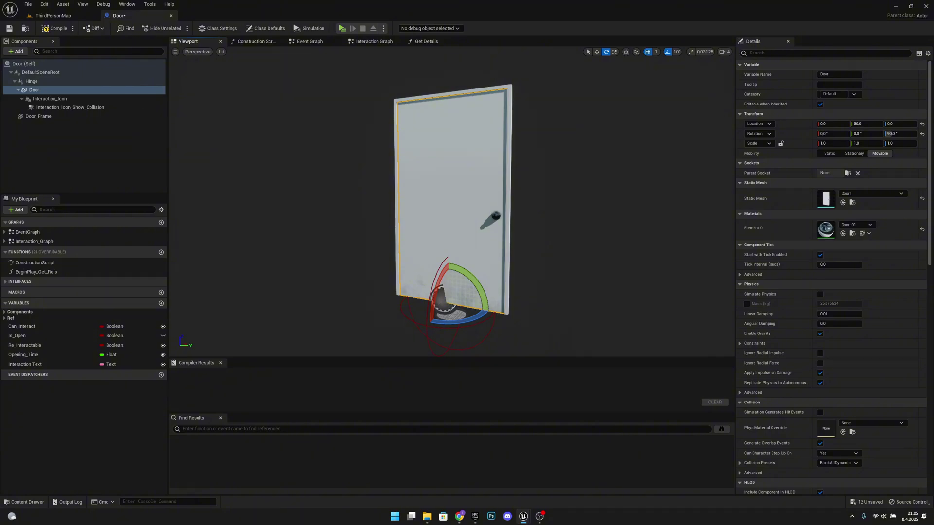
# Step: Set the Hinge component's Y location to -57 to move the pivot towards the door's edge
pyautogui.moveTo(645, 218); pyautogui.dragTo(672, 218, button='right')
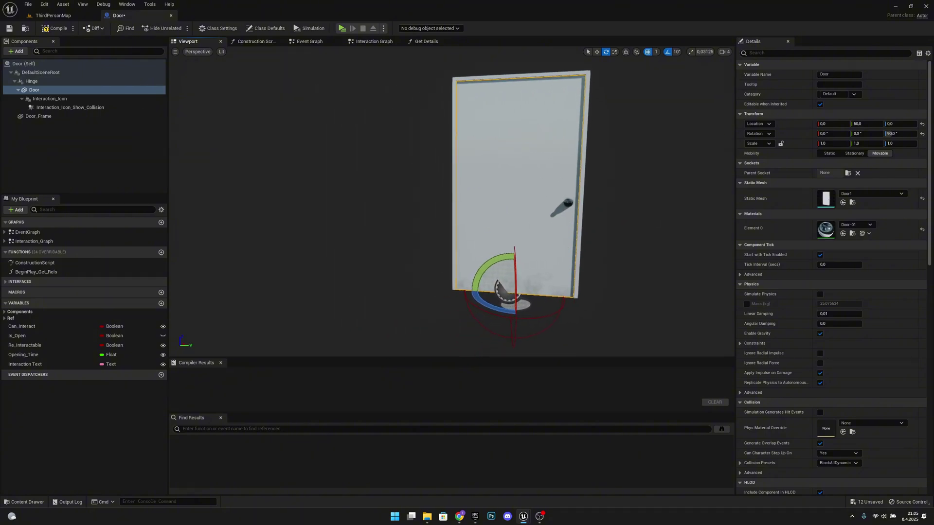
pyautogui.click(44, 81)
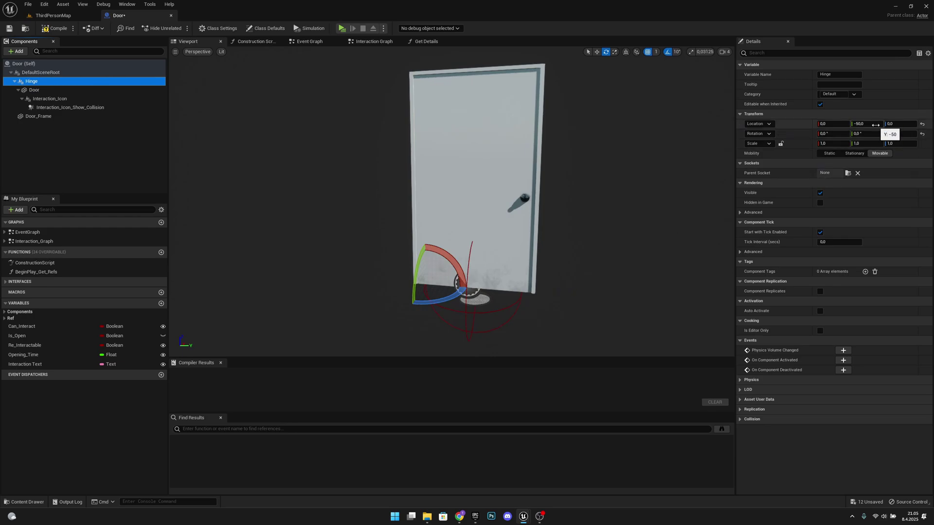
pyautogui.click(875, 124)
pyautogui.write('-5')
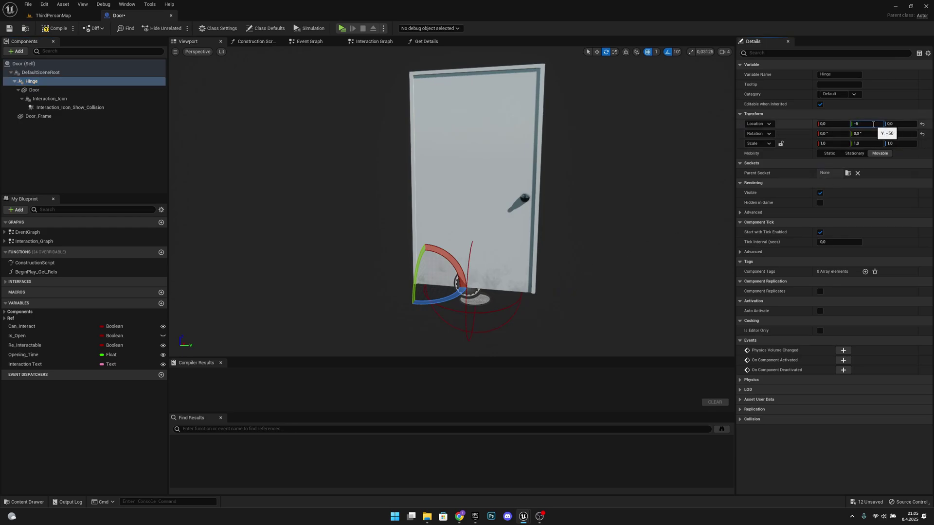
pyautogui.write('7')
pyautogui.press('Return')
# Step: Set the Door component's Y location to 57 to bring it back inside the frame, and reselect the Hinge
pyautogui.click(53, 90)
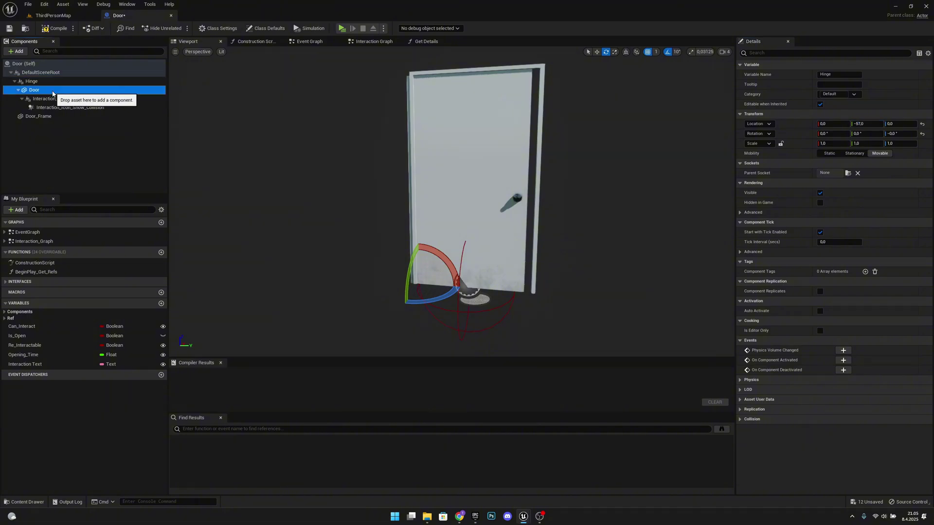
pyautogui.click(866, 123)
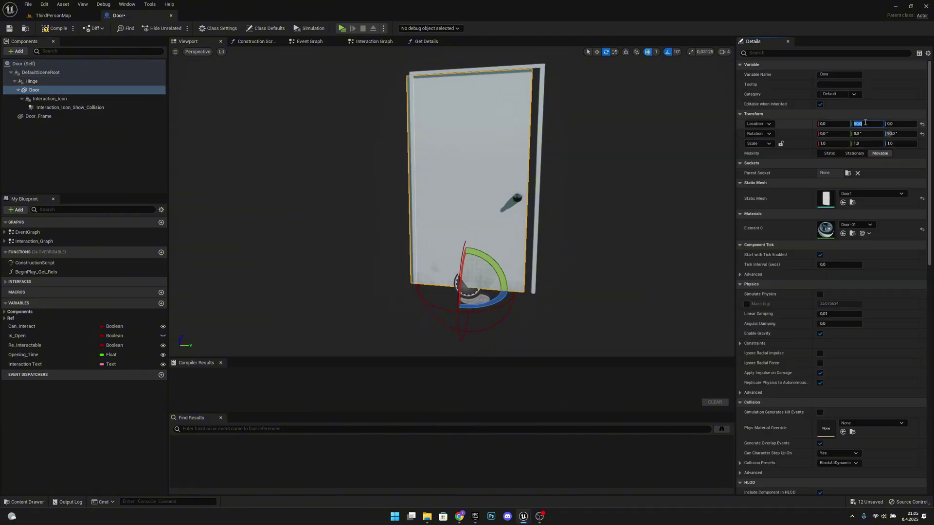
pyautogui.write('57')
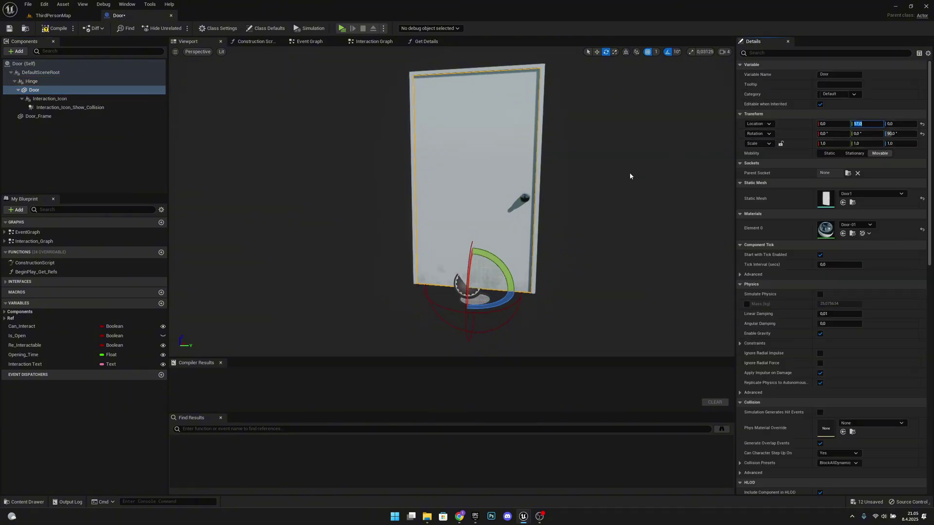
pyautogui.press('Return')
pyautogui.click(30, 81)
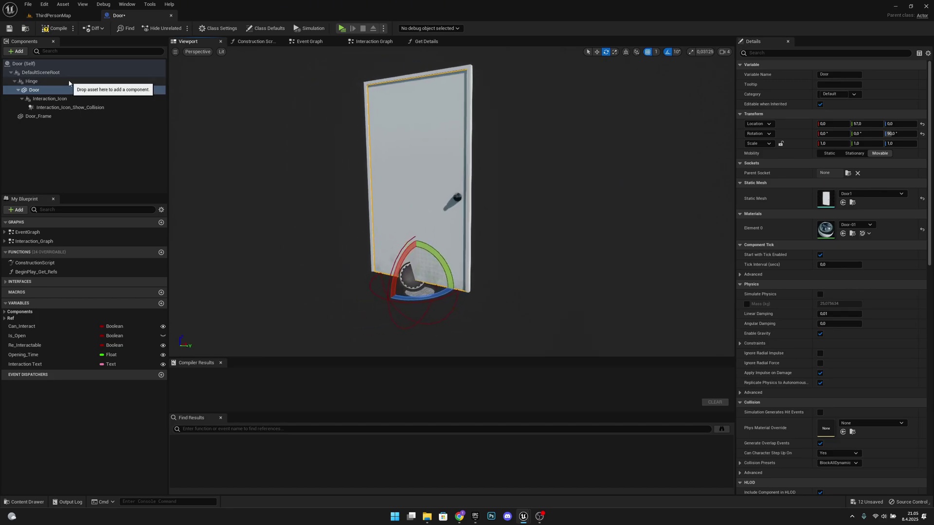
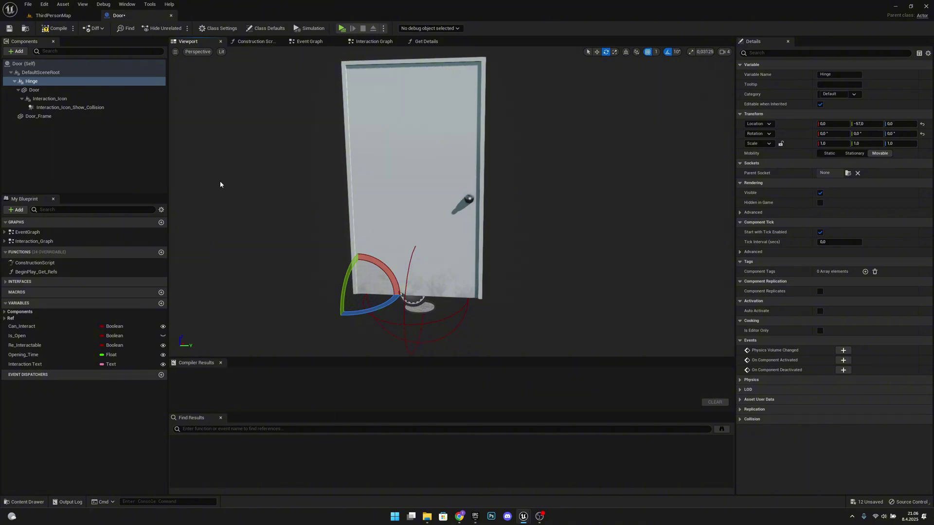
# Step: Add a Sphere Collision component under the Door component, keeping its default name
pyautogui.click(64, 91)
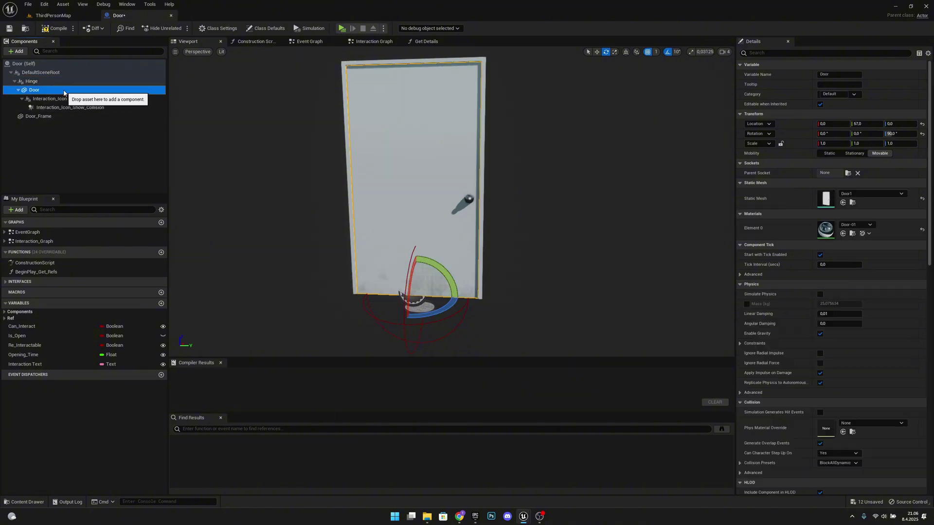
pyautogui.click(18, 51)
pyautogui.write('c')
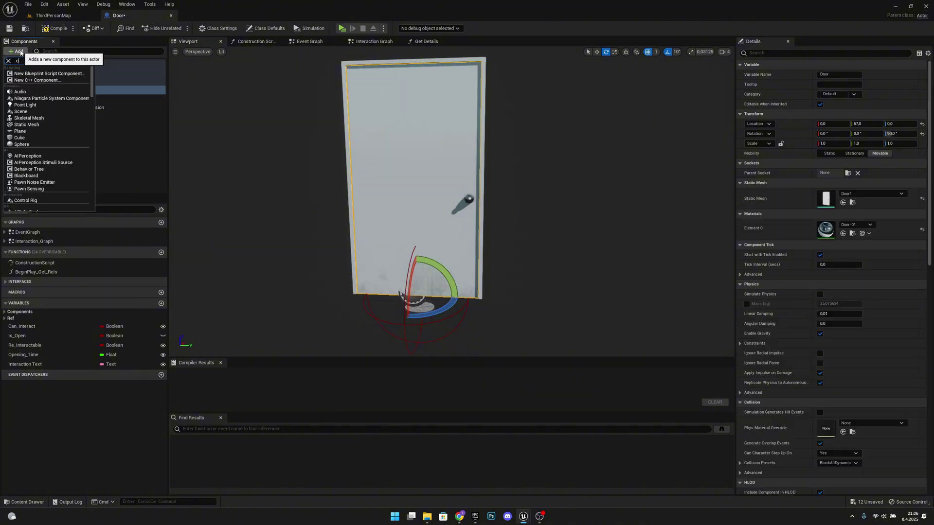
pyautogui.write('ollision')
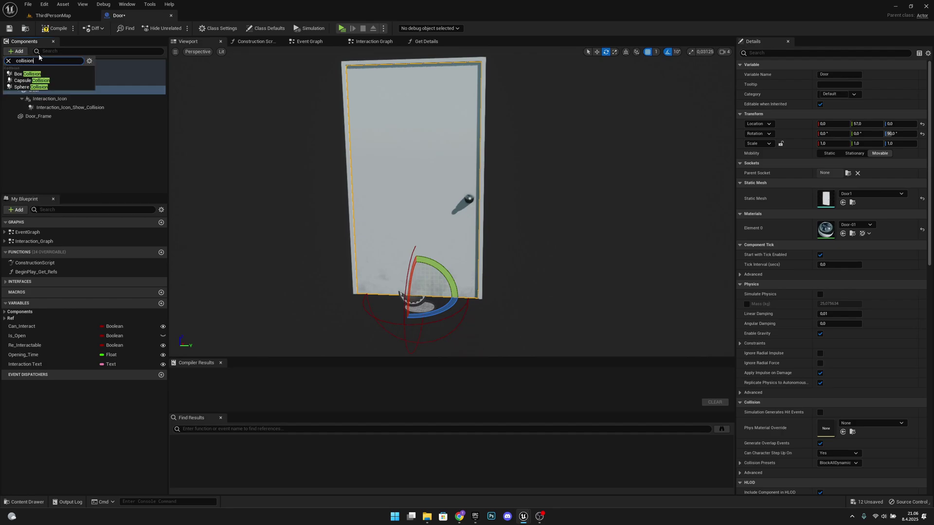
pyautogui.click(31, 87)
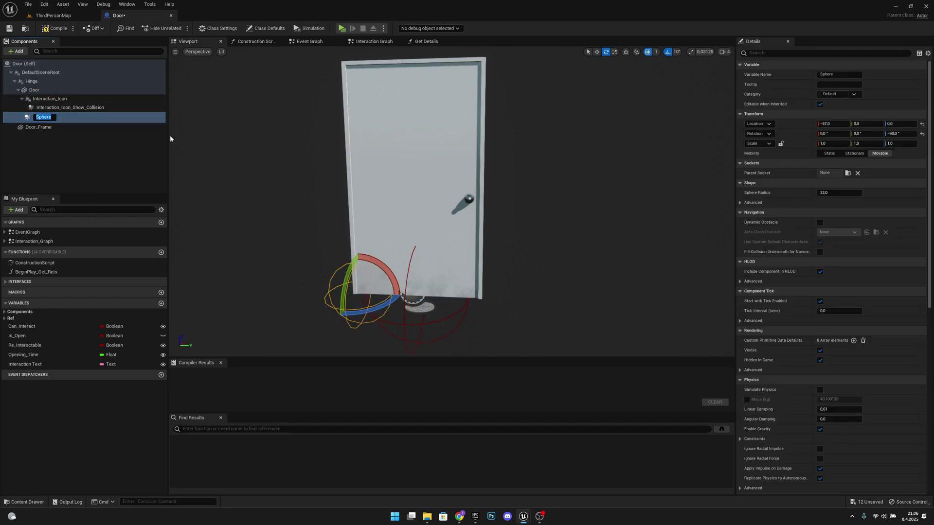
pyautogui.press('Return')
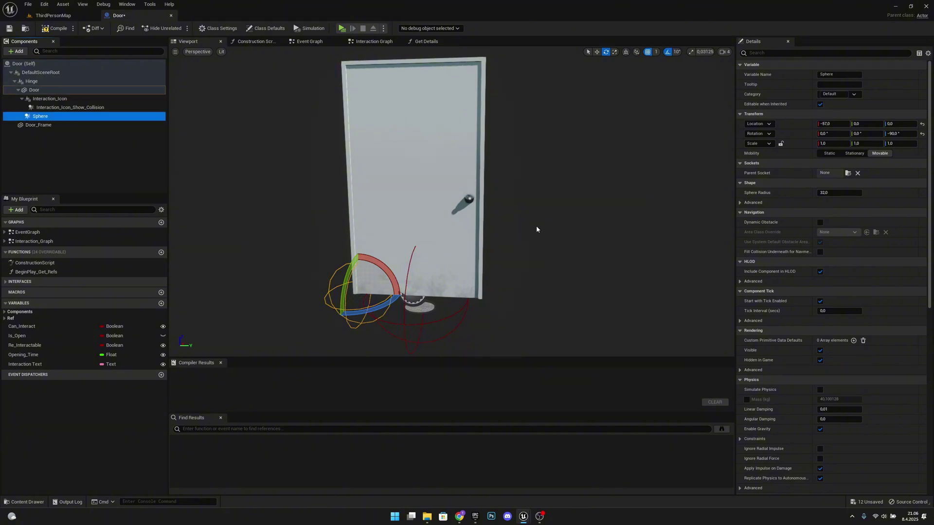
# Step: Set the Sphere component's location to X 50 and Z 95 so it sits at the door knob
pyautogui.click(833, 124)
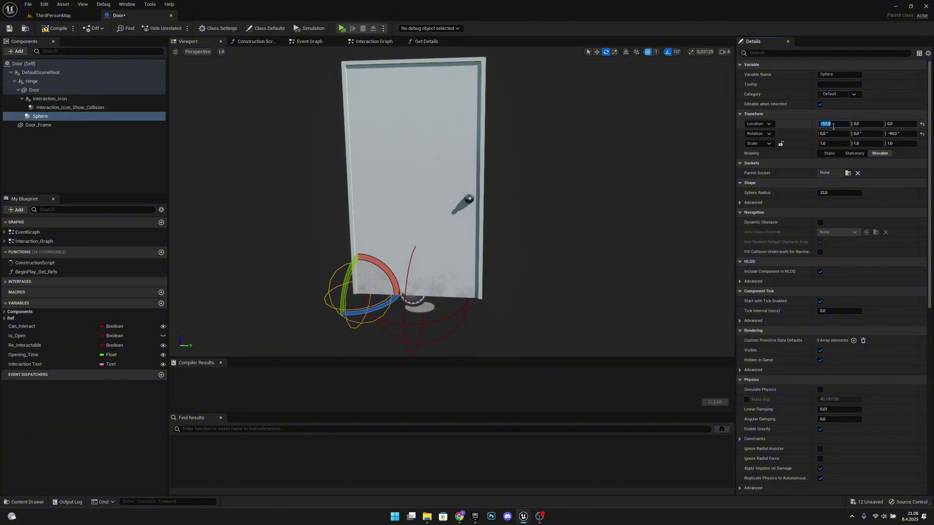
pyautogui.press('Return')
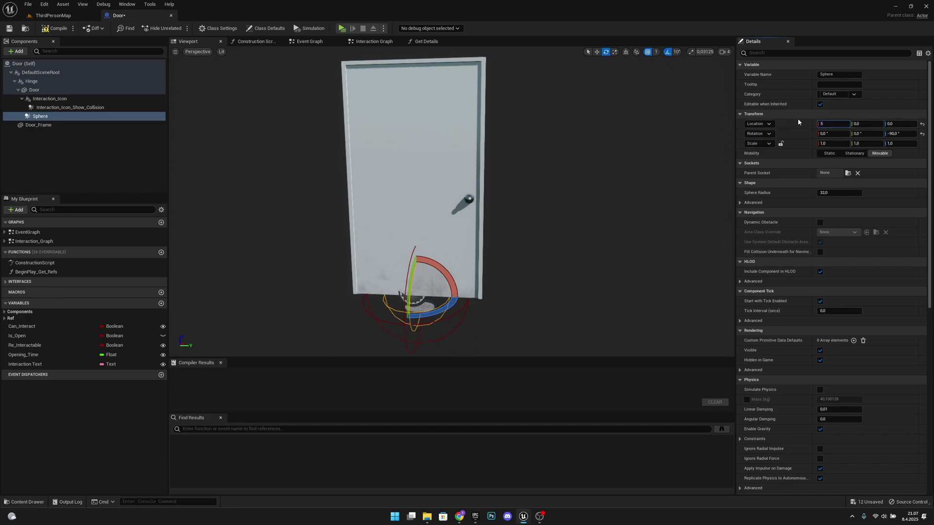
pyautogui.write('0')
pyautogui.press('Return')
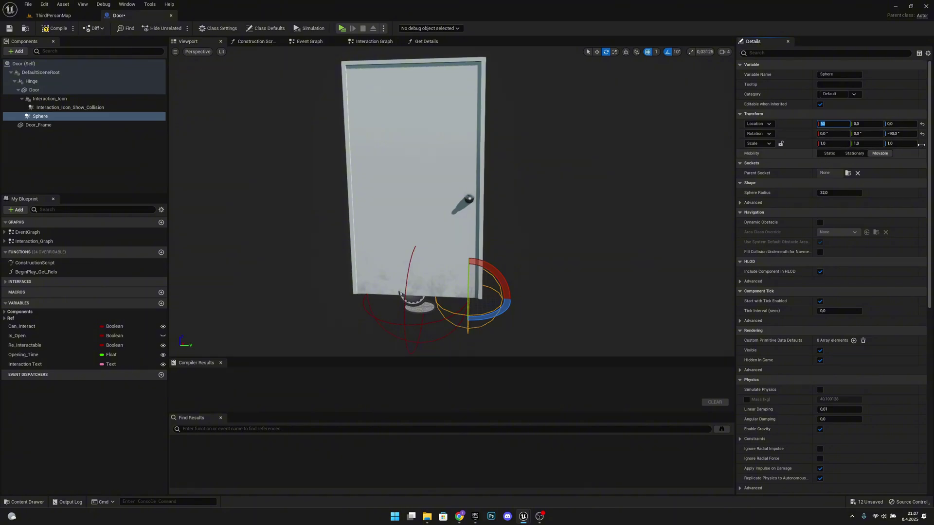
pyautogui.click(904, 124)
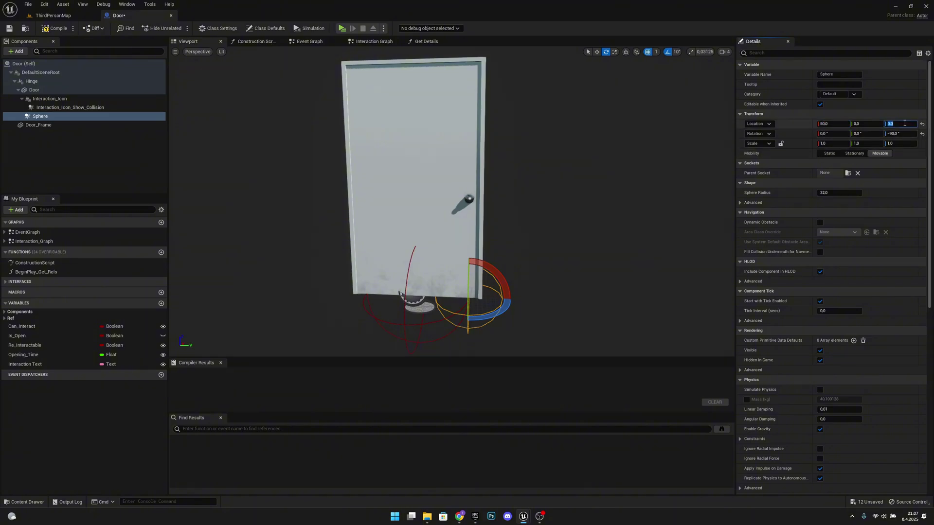
pyautogui.press('Return')
pyautogui.moveTo(560, 160); pyautogui.dragTo(558, 200, button='right')
pyautogui.press('w')
pyautogui.press('d')
pyautogui.press('a')
pyautogui.press('w')
pyautogui.press('d')
pyautogui.press('w')
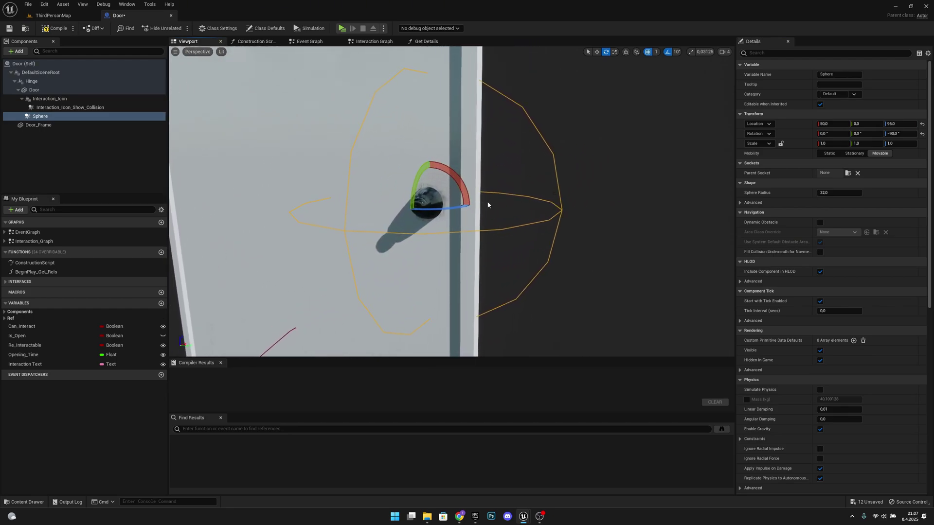
# Step: Set the Sphere component's Sphere Radius to 8 so it closely surrounds the door knob
pyautogui.click(838, 192)
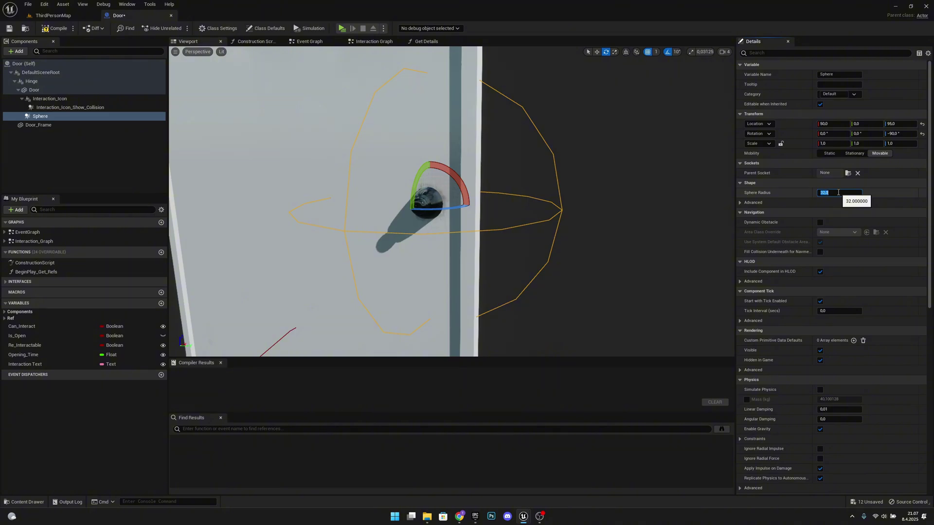
pyautogui.write('8')
pyautogui.press('Return')
pyautogui.moveTo(404, 150)
pyautogui.mouseDown(button='right')
pyautogui.moveTo(292, 151)
pyautogui.moveTo(525, 151)
pyautogui.moveTo(341, 150)
pyautogui.moveTo(413, 151)
pyautogui.moveTo(401, 151)
pyautogui.mouseUp(button='right')
pyautogui.press('d')
pyautogui.press('d')
pyautogui.press('a')
pyautogui.press('a')
pyautogui.press('d')
pyautogui.moveTo(459, 208); pyautogui.dragTo(462, 207, button='right')
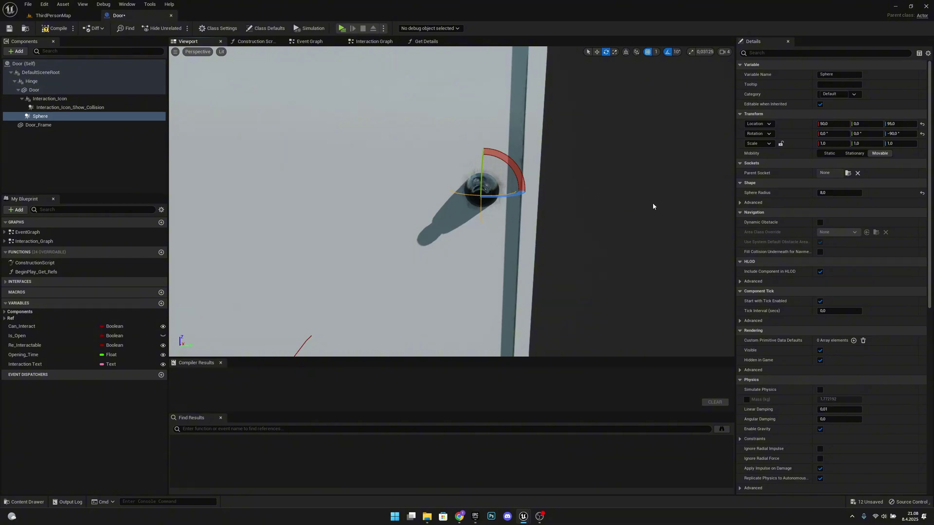
# Step: Rename the Sphere component as Interaction_Collision
pyautogui.click(61, 117)
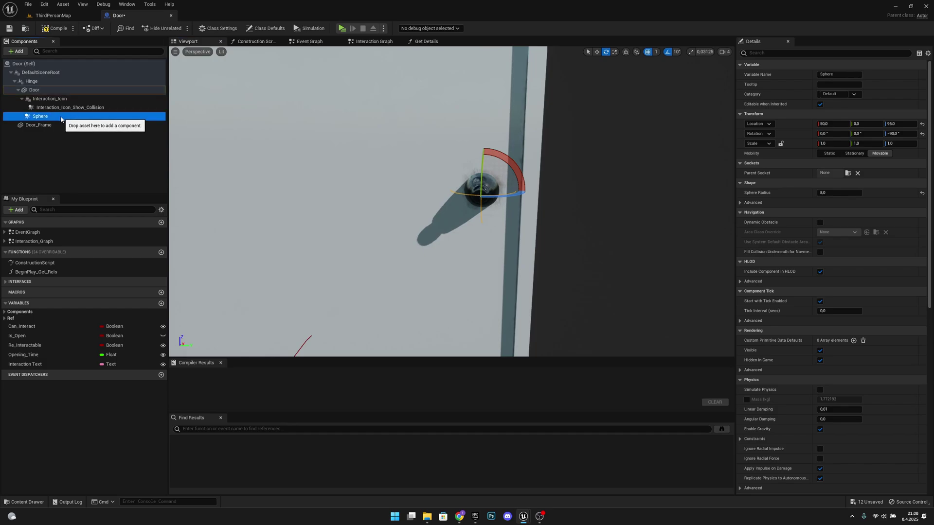
pyautogui.press('F2')
pyautogui.write('Inte')
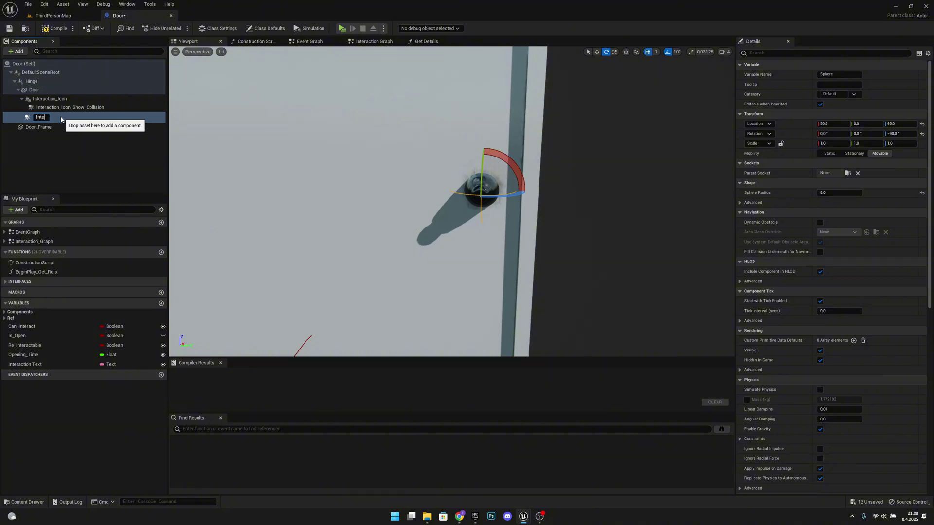
pyautogui.write('raction_Col')
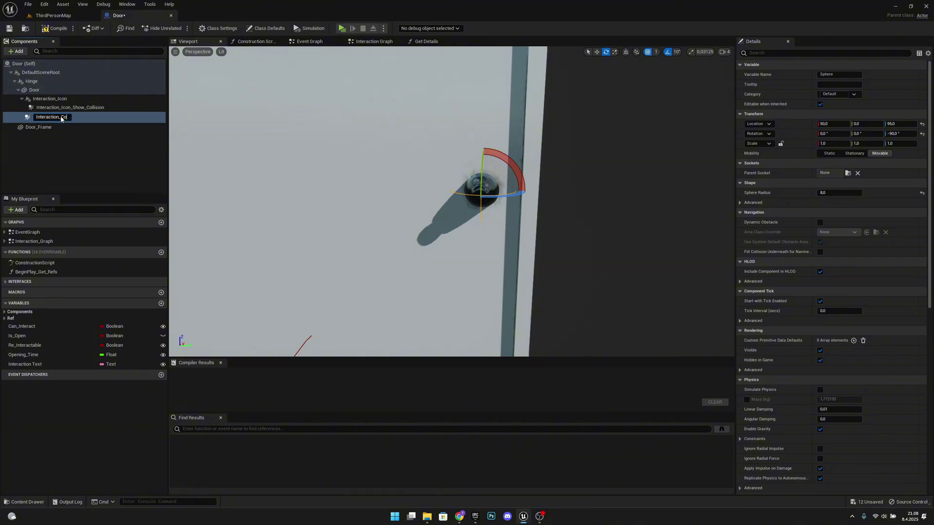
pyautogui.write('lision')
pyautogui.press('Return')
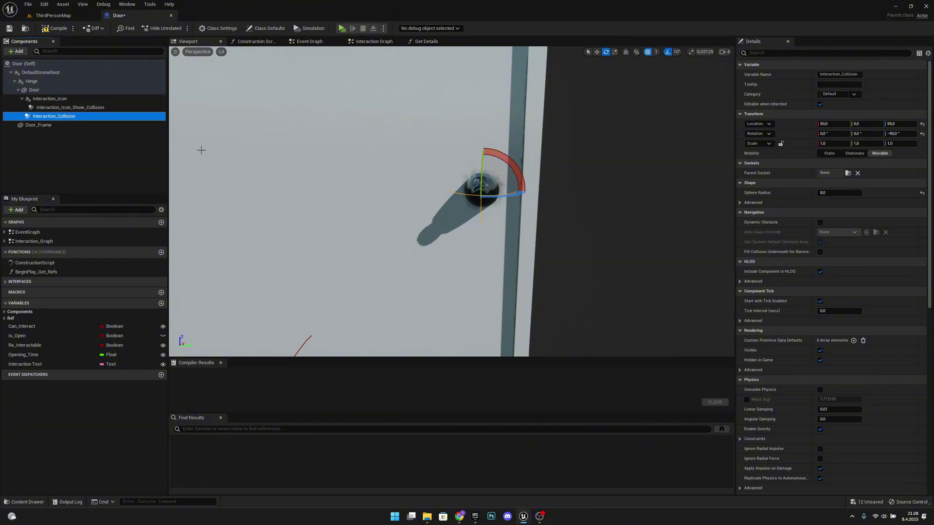
pyautogui.moveTo(48, 116)
pyautogui.mouseDown()
pyautogui.moveTo(40, 92)
pyautogui.moveTo(40, 110)
pyautogui.mouseUp()
# Step: Set the Interaction_Icon component's location to X 50 and Z 95 to align it with the door knob
pyautogui.click(69, 99)
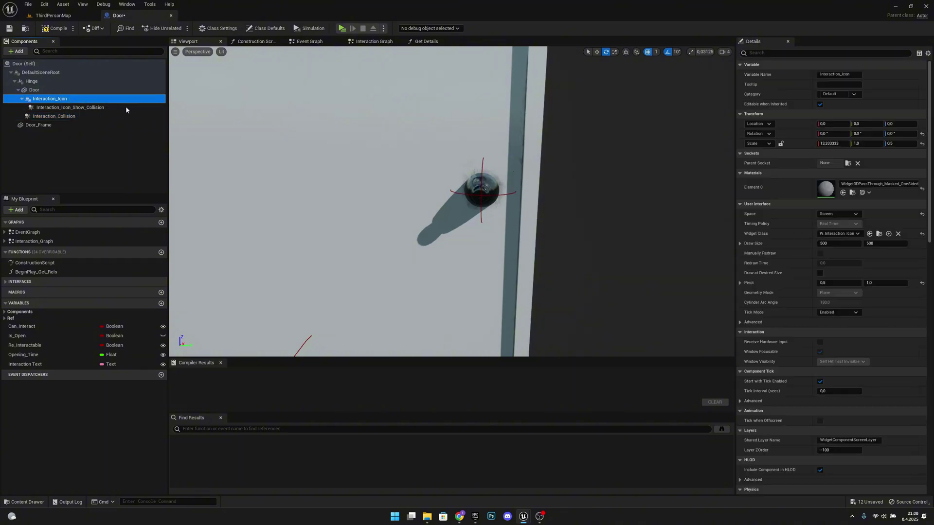
pyautogui.click(830, 123)
pyautogui.write('50')
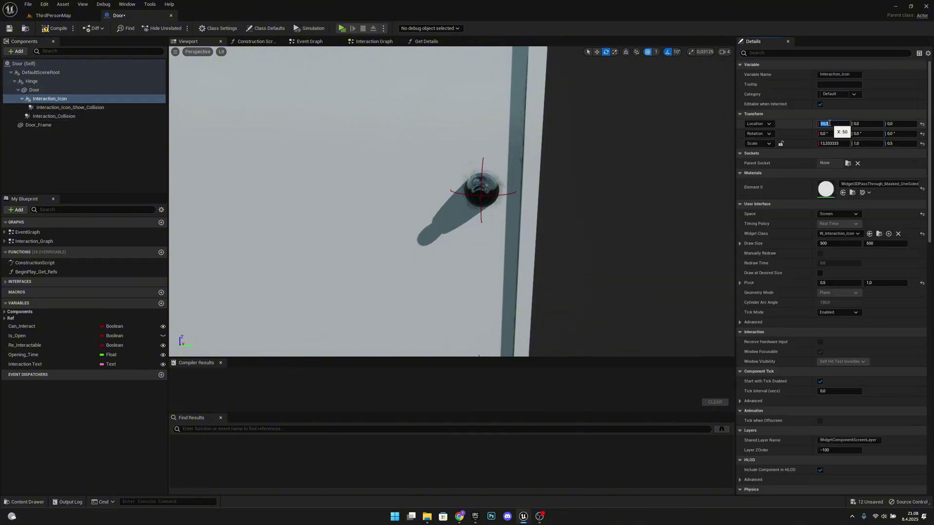
pyautogui.press('Return')
pyautogui.click(905, 125)
pyautogui.press('Return')
pyautogui.moveTo(583, 161); pyautogui.dragTo(476, 165, button='right')
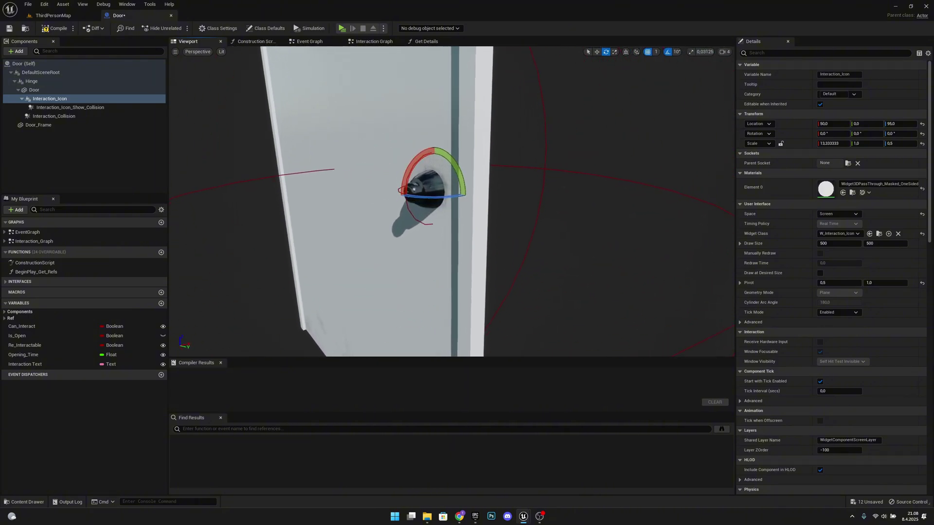
pyautogui.moveTo(497, 204); pyautogui.dragTo(615, 178, button='right')
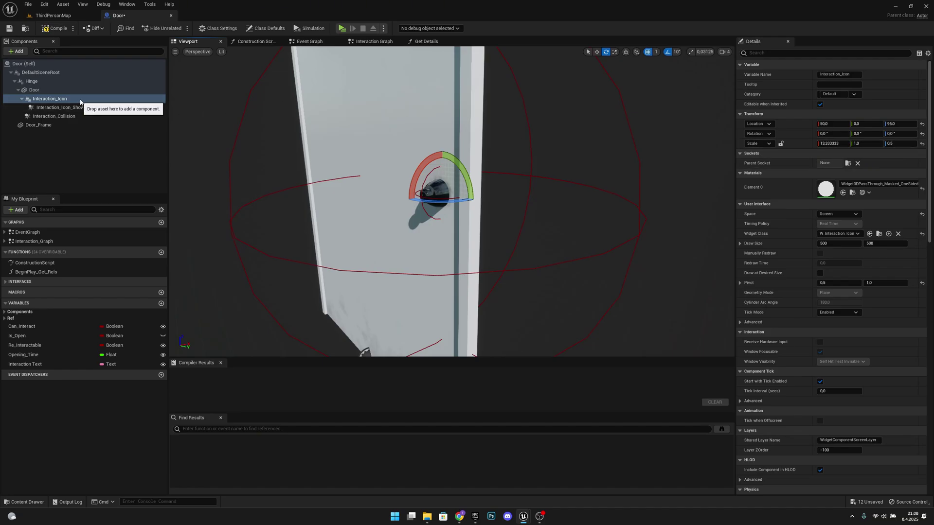
pyautogui.moveTo(492, 217); pyautogui.dragTo(487, 212, button='right')
pyautogui.press('w')
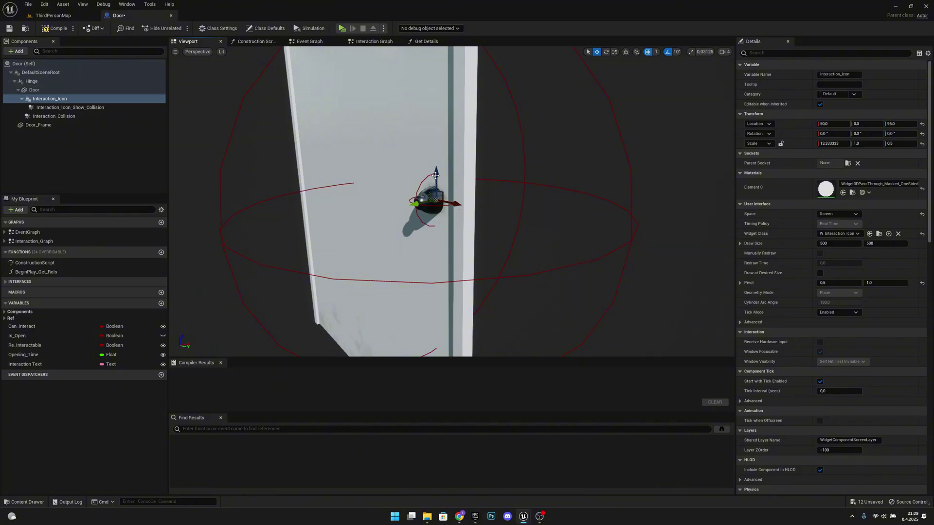
pyautogui.click(63, 99)
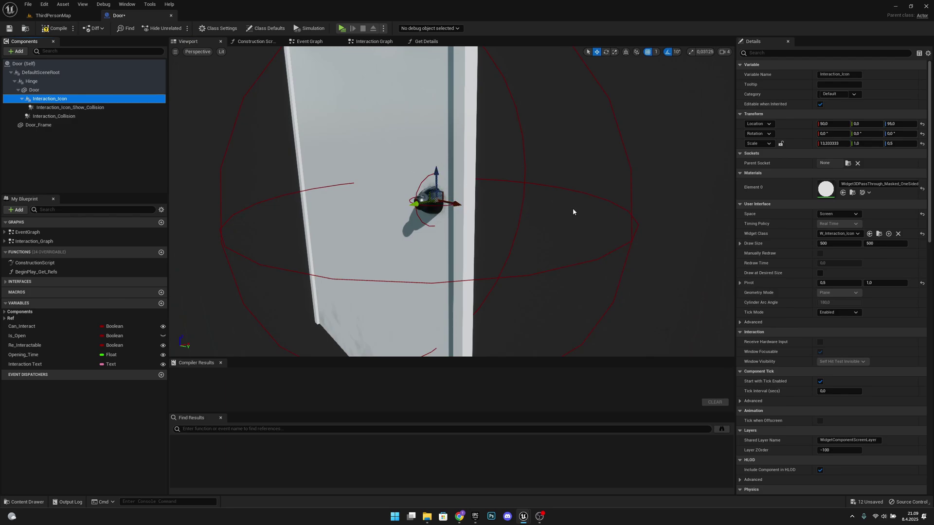
# Step: Set the Interaction_Icon_Show_Collision component's Sphere Radius to 125, and compile and save the Door blueprint
pyautogui.click(106, 109)
pyautogui.moveTo(409, 194); pyautogui.dragTo(442, 190, button='right')
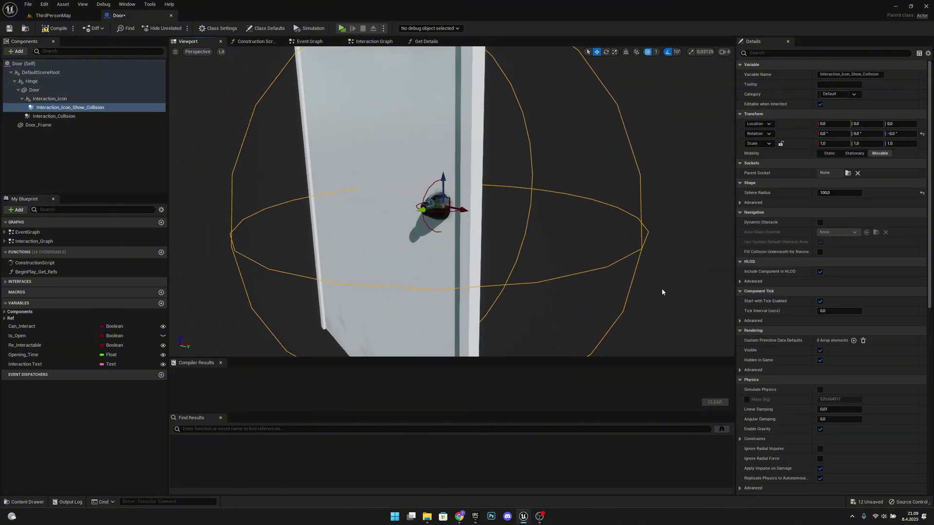
pyautogui.click(842, 195)
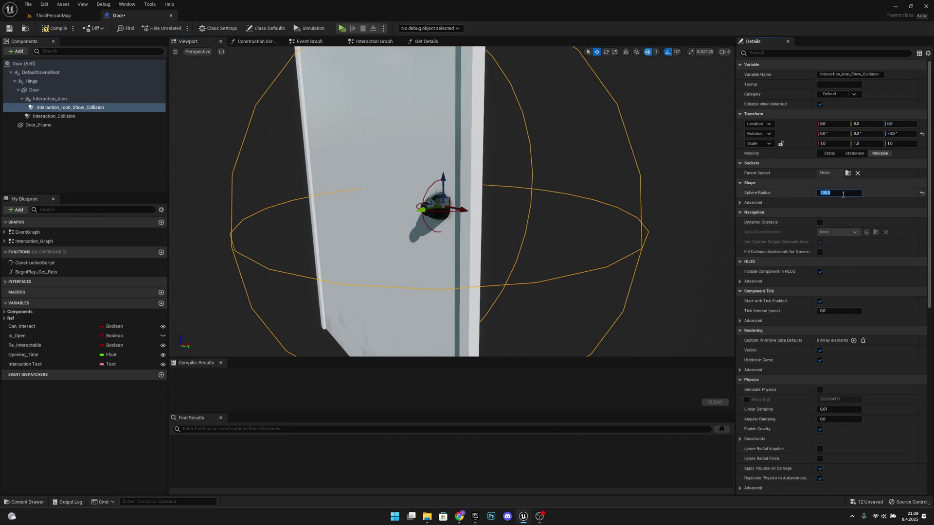
pyautogui.write('125')
pyautogui.press('Return')
pyautogui.press('s')
pyautogui.moveTo(578, 232)
pyautogui.mouseDown(button='right')
pyautogui.moveTo(564, 231)
pyautogui.moveTo(578, 232)
pyautogui.mouseUp(button='right')
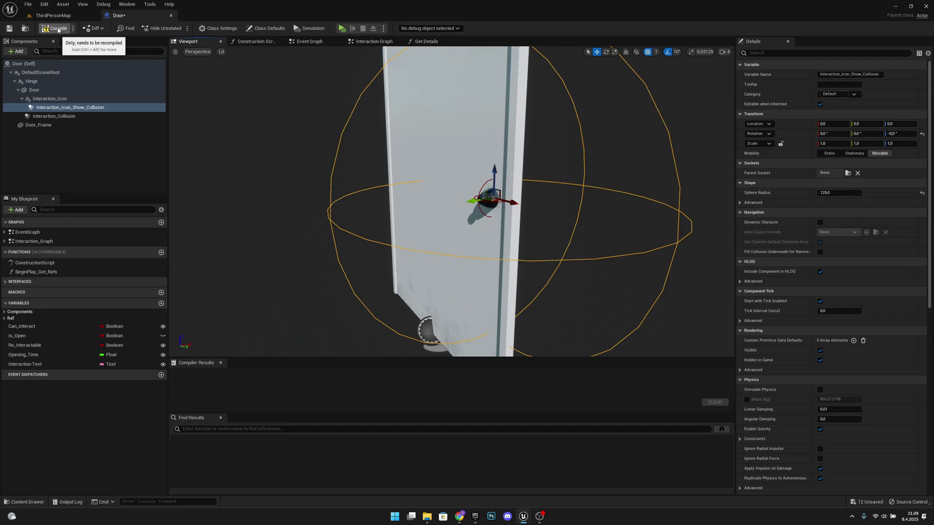
pyautogui.click(58, 30)
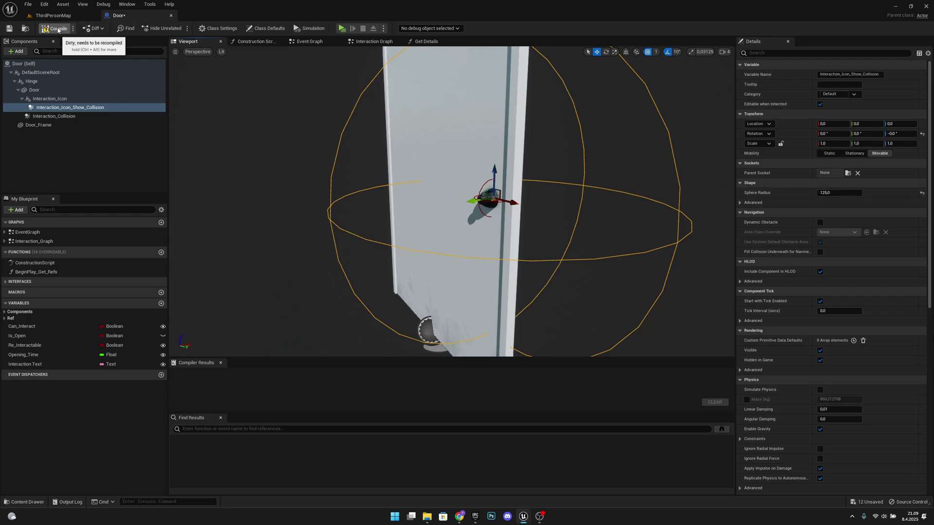
pyautogui.click(10, 30)
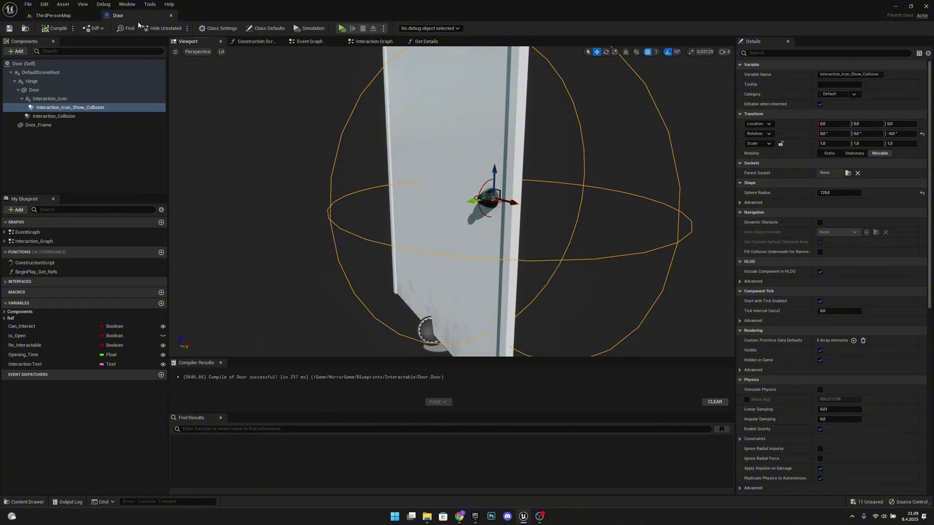
# Step: Return to the ThirdPersonMap level and open the BP_Player_Character blueprint from the Blueprints folder
pyautogui.click(56, 15)
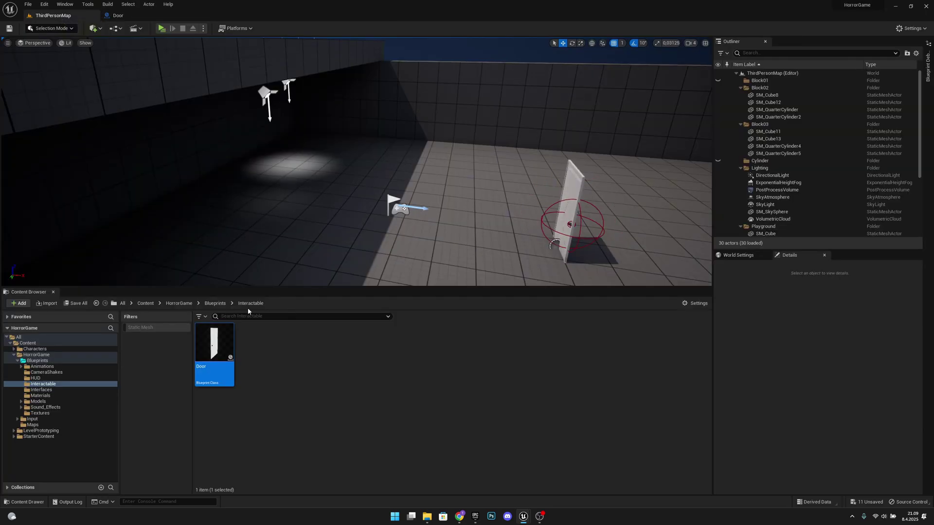
pyautogui.click(214, 303)
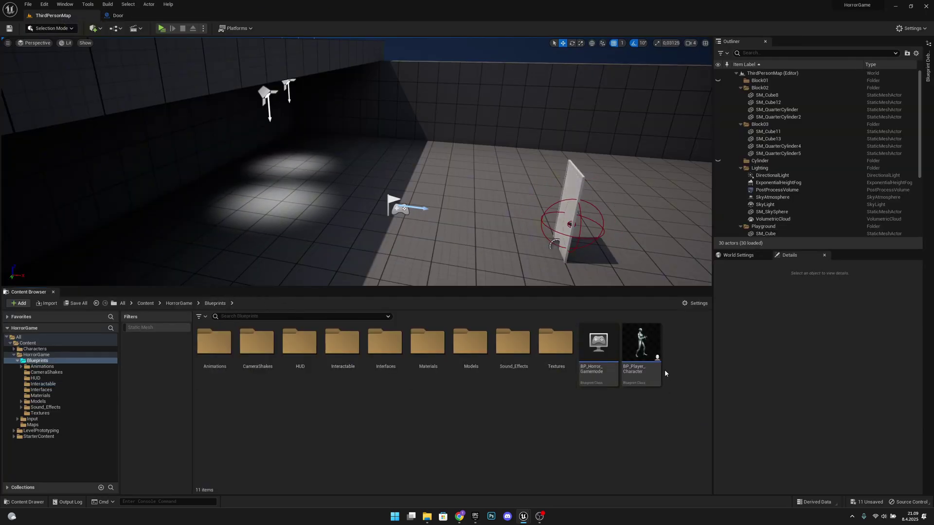
pyautogui.doubleClick(641, 343)
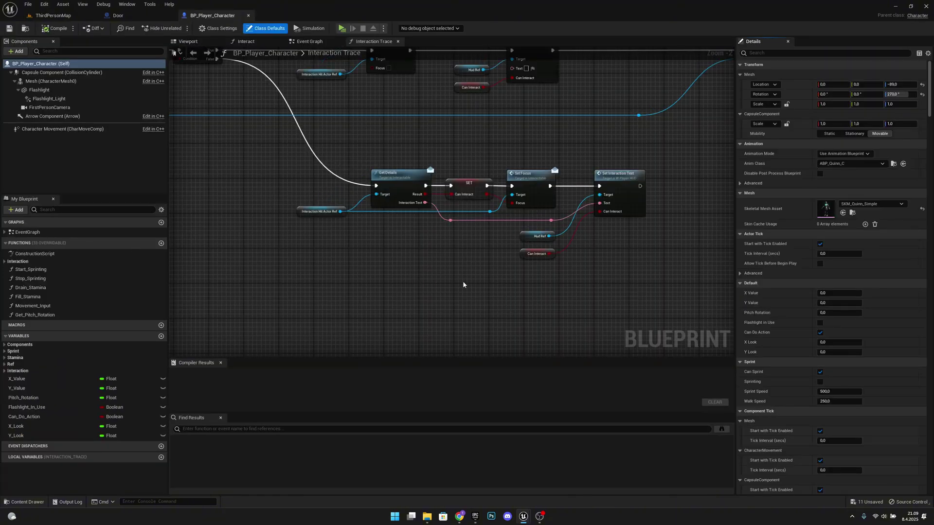
# Step: In the Interaction Trace function, move all nodes following Break Hit Result farther right to make room for new nodes
pyautogui.moveTo(410, 277); pyautogui.dragTo(621, 277, button='right')
pyautogui.scroll(-3, 620, 277)
pyautogui.moveTo(465, 252)
pyautogui.mouseDown(button='right')
pyautogui.moveTo(594, 258)
pyautogui.moveTo(412, 247)
pyautogui.mouseUp(button='right')
pyautogui.moveTo(515, 246); pyautogui.dragTo(402, 229, button='right')
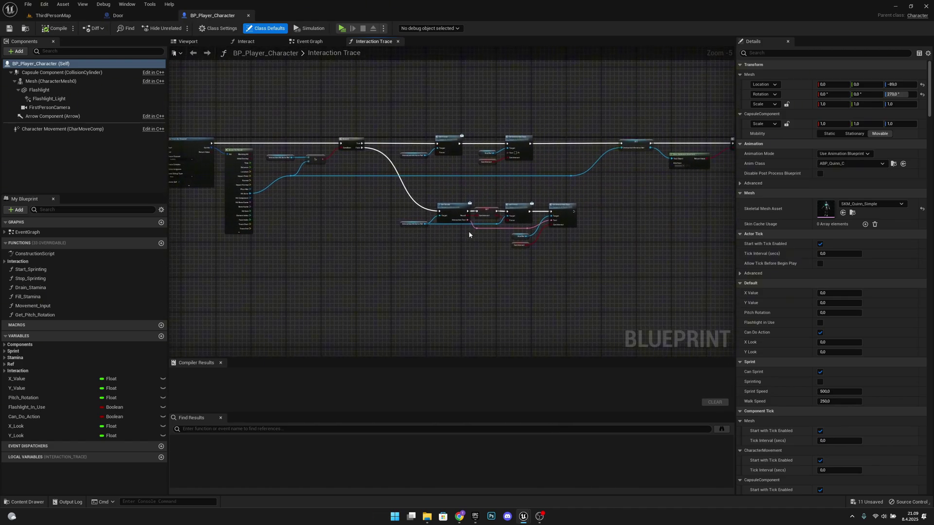
pyautogui.moveTo(518, 239)
pyautogui.mouseDown(button='right')
pyautogui.moveTo(410, 234)
pyautogui.moveTo(510, 229)
pyautogui.mouseUp(button='right')
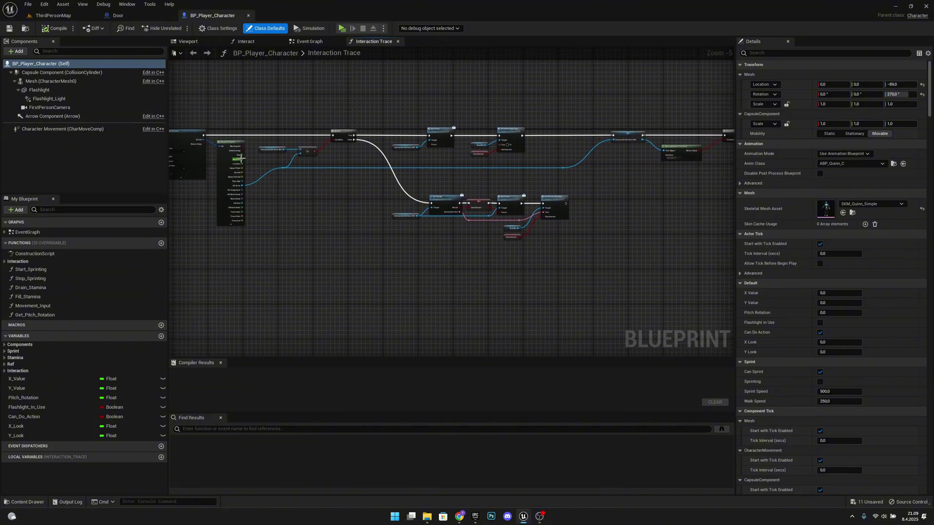
pyautogui.moveTo(573, 232); pyautogui.dragTo(522, 228, button='right')
pyautogui.scroll(-2, 522, 228)
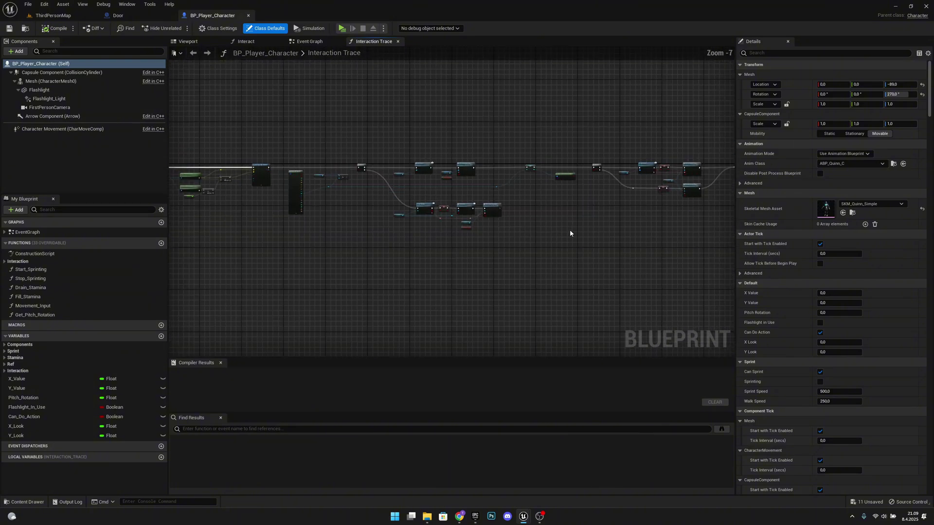
pyautogui.moveTo(682, 229); pyautogui.dragTo(232, 111)
pyautogui.moveTo(276, 155); pyautogui.dragTo(425, 156)
pyautogui.scroll(5, 312, 165)
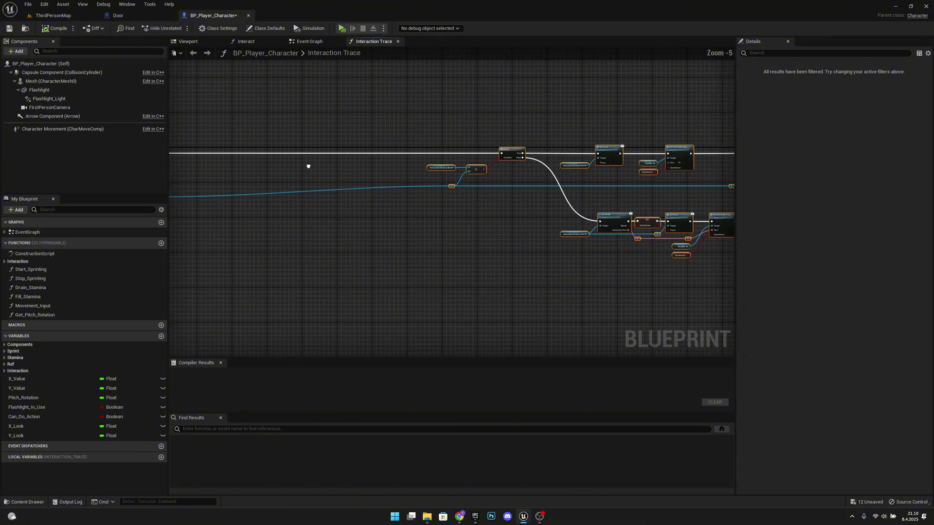
# Step: Add an Is Valid node fed by Break Hit Result's Hit Component and connect its execution input to Line Trace By Channel
pyautogui.moveTo(472, 204); pyautogui.dragTo(423, 215, button='right')
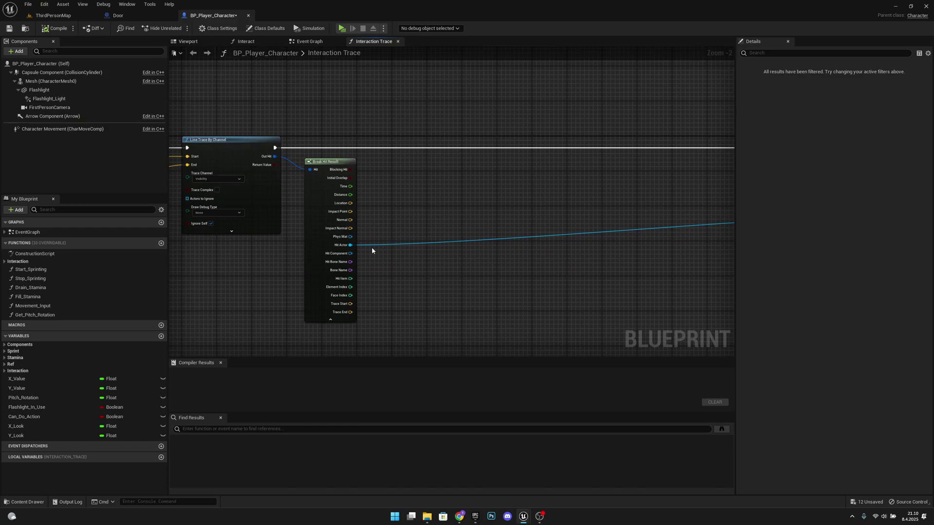
pyautogui.moveTo(350, 254); pyautogui.dragTo(409, 173)
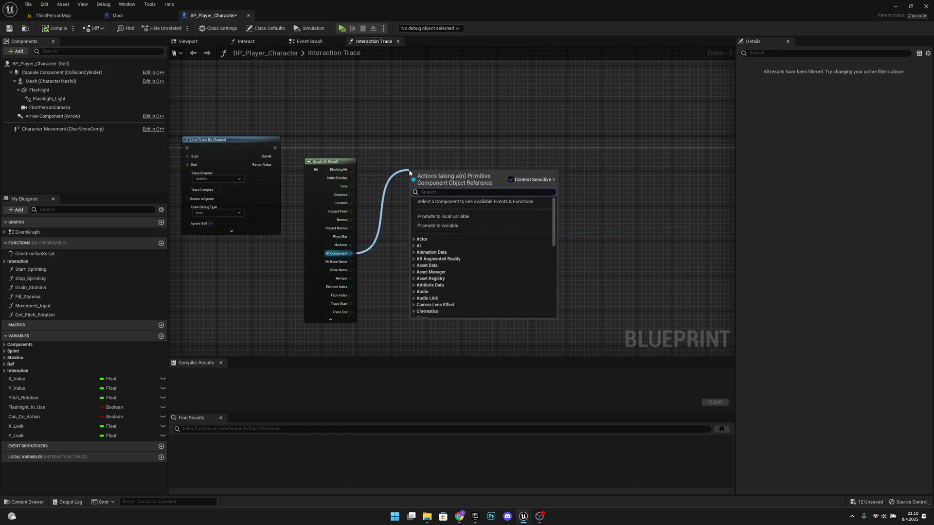
pyautogui.write('is valid')
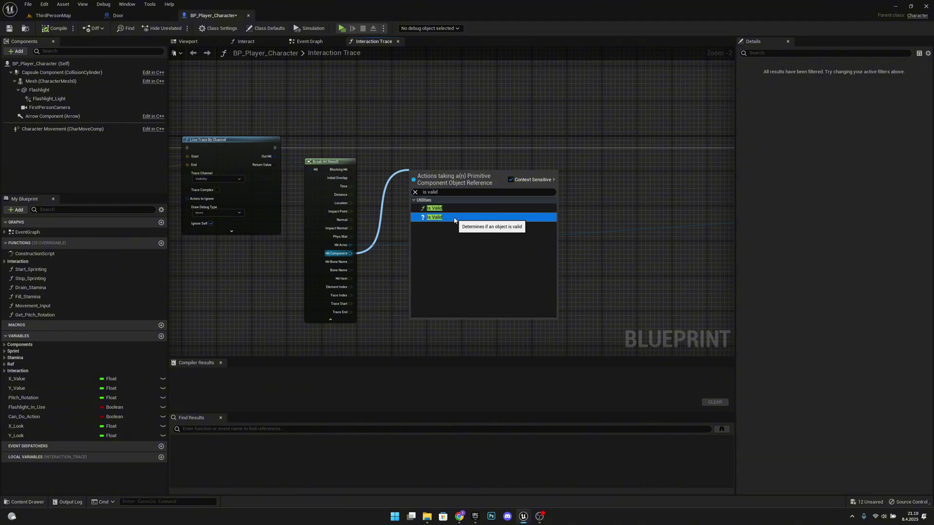
pyautogui.click(435, 218)
pyautogui.moveTo(422, 179)
pyautogui.mouseDown()
pyautogui.moveTo(413, 153)
pyautogui.moveTo(435, 149)
pyautogui.mouseUp()
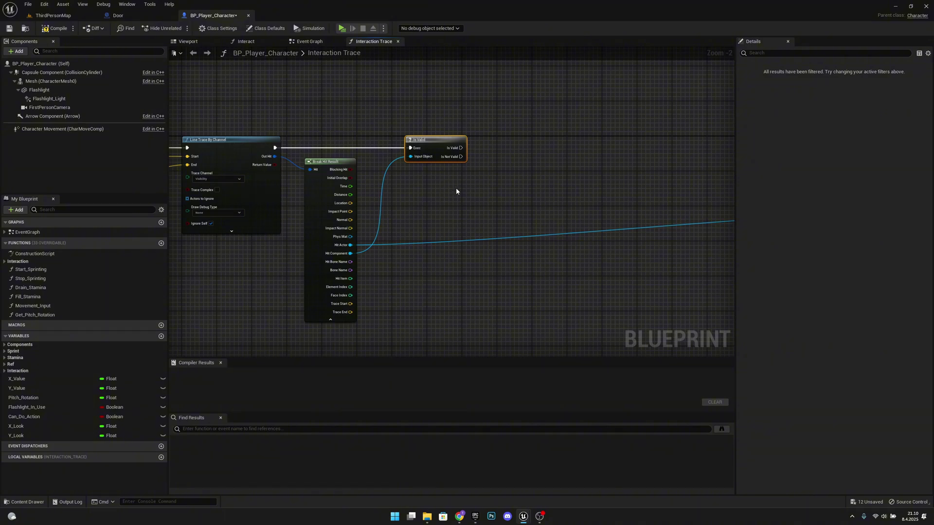
# Step: Add a Component Has Tag node with Break Hit Result's Hit Component as its target, below Is Valid
pyautogui.moveTo(351, 253); pyautogui.dragTo(416, 190)
pyautogui.write('has ')
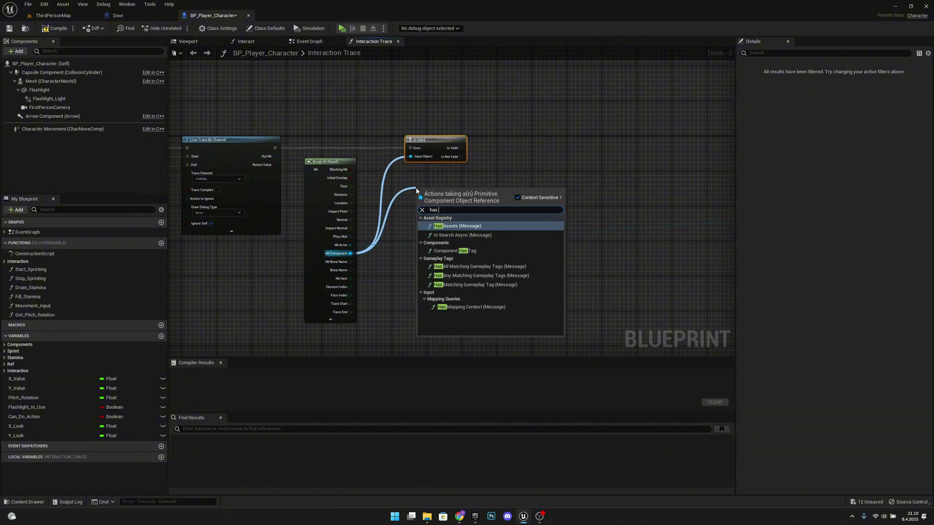
pyautogui.write('tag')
pyautogui.click(477, 227)
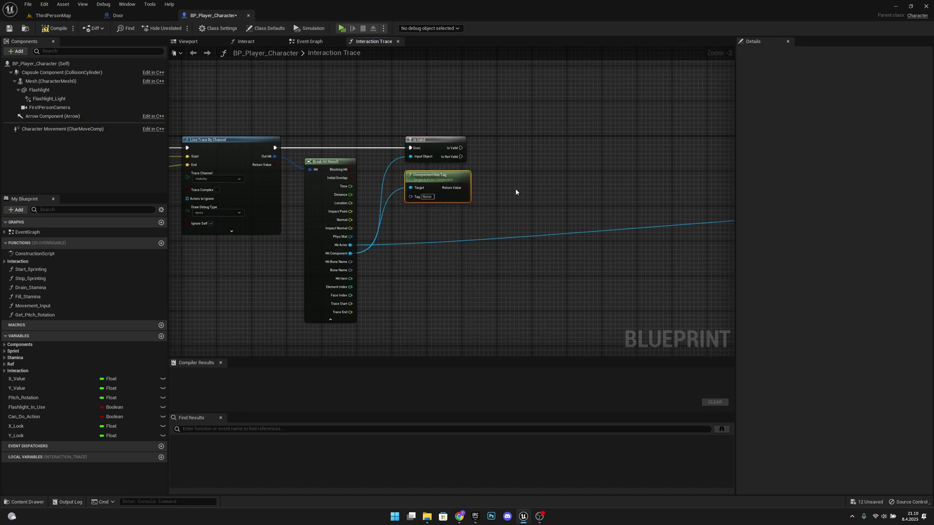
# Step: Add a Branch node after Is Valid's Is Valid output, with Component Has Tag's Return Value as its condition
pyautogui.click(503, 146)
pyautogui.moveTo(461, 149); pyautogui.dragTo(513, 155)
pyautogui.moveTo(524, 149); pyautogui.dragTo(464, 188)
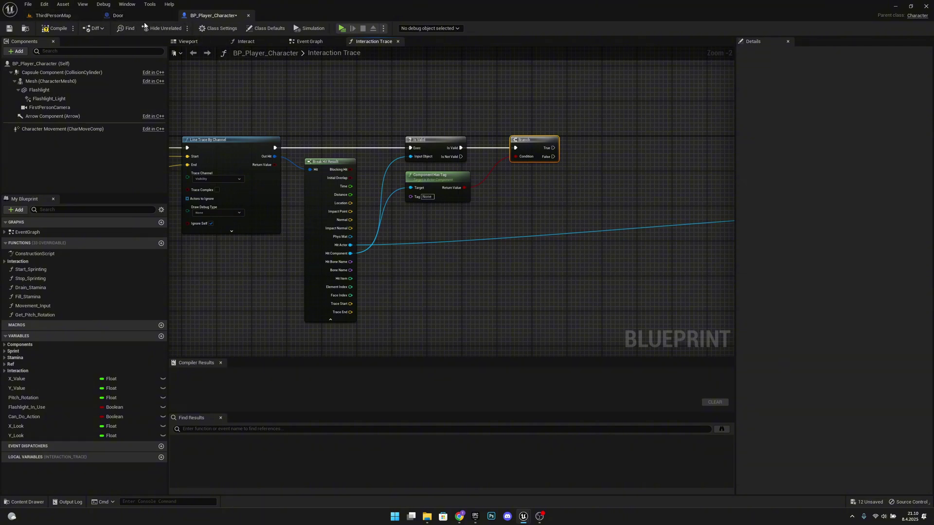
# Step: Set the Component Has Tag node's tag to Interact, copy that value, and compile and save BP_Player_Character
pyautogui.click(427, 197)
pyautogui.write('Interact')
pyautogui.press('Return')
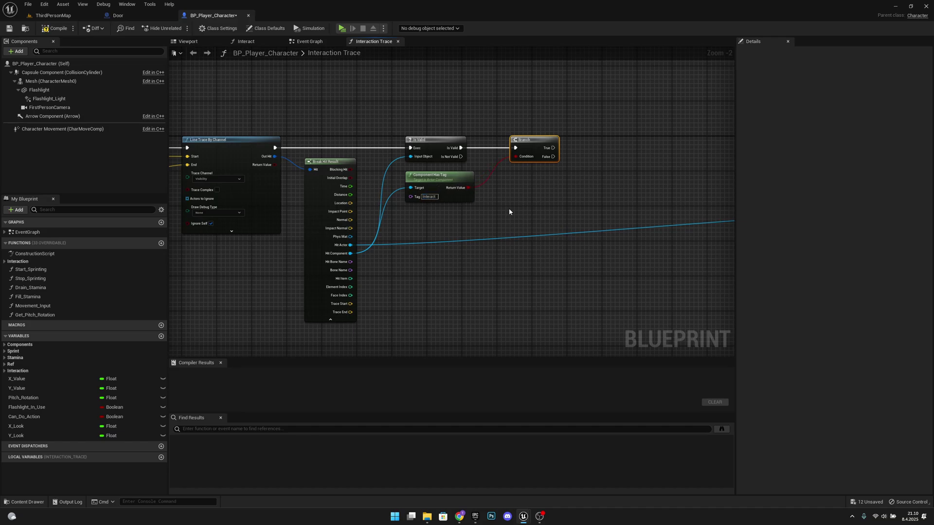
pyautogui.rightClick(433, 197)
pyautogui.click(453, 217)
pyautogui.click(55, 28)
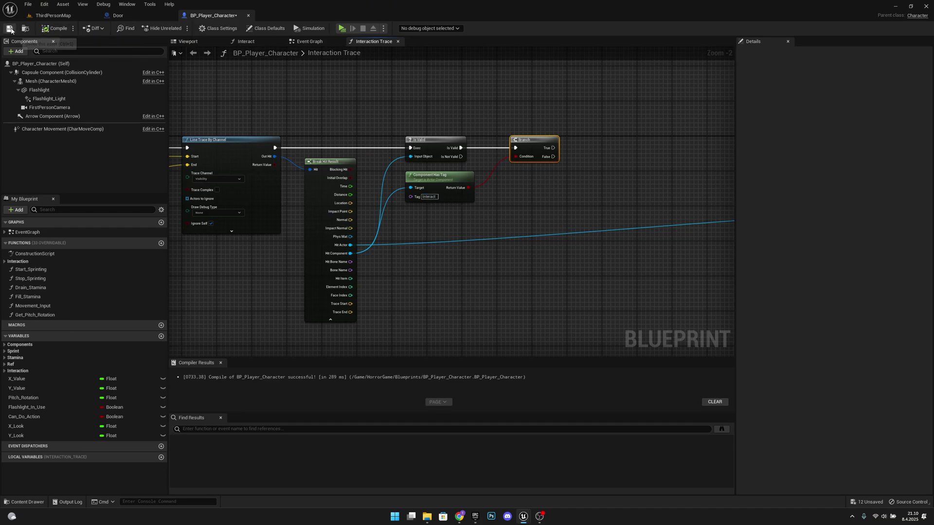
# Step: In the Door blueprint, add the component tag Interact to Interaction_Collision, and compile and save
pyautogui.click(138, 17)
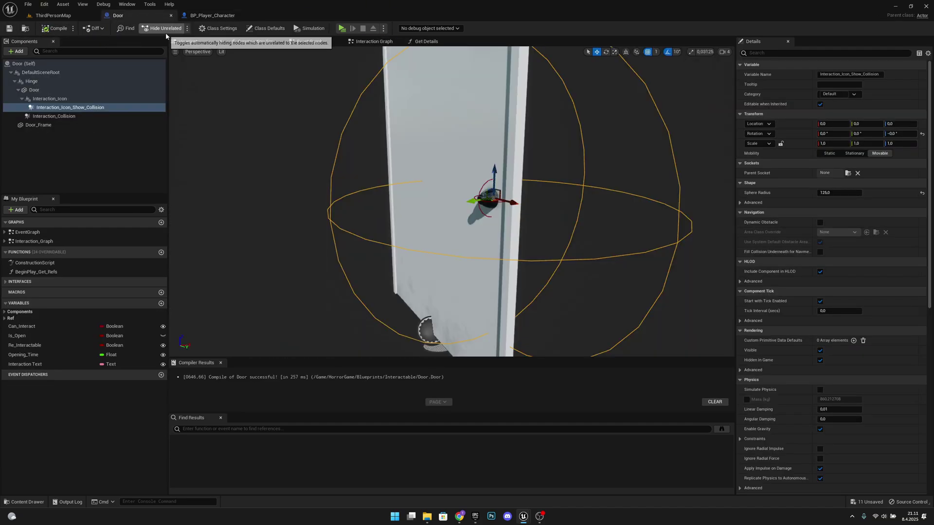
pyautogui.click(84, 118)
pyautogui.click(784, 53)
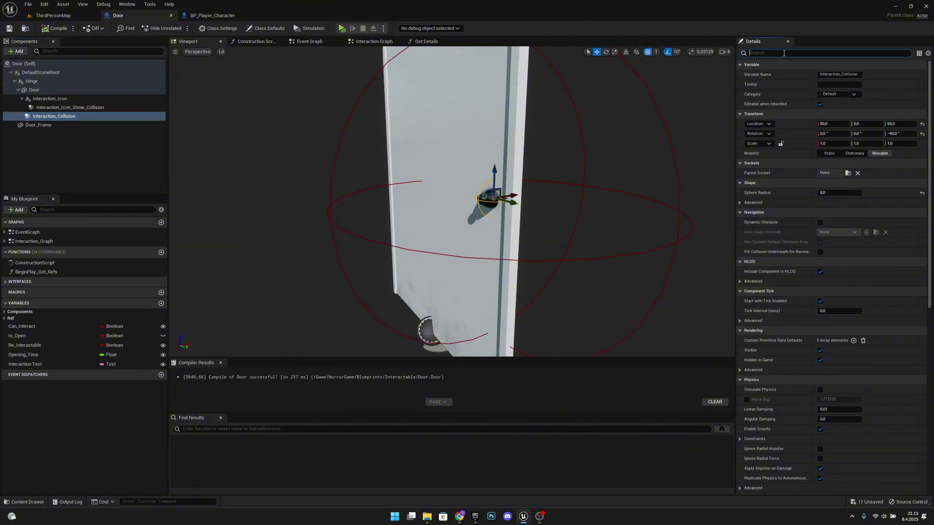
pyautogui.write('tag')
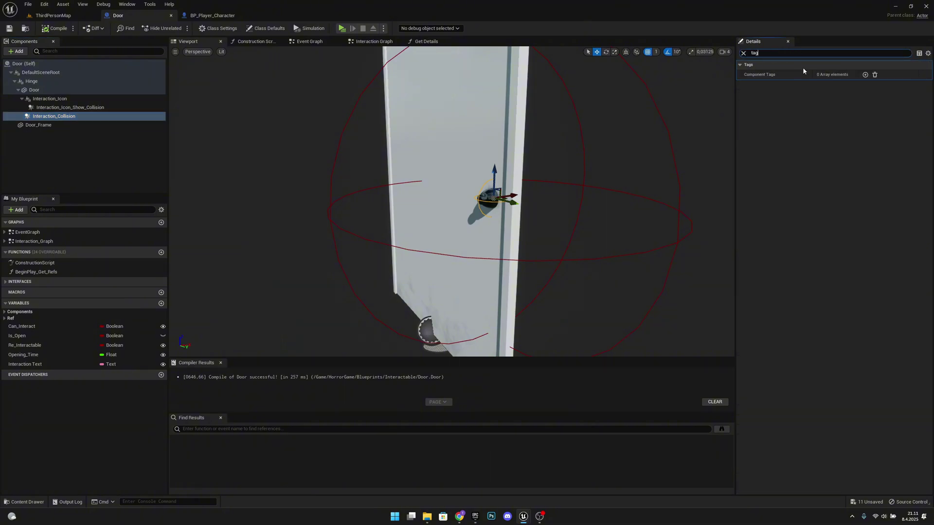
pyautogui.click(865, 75)
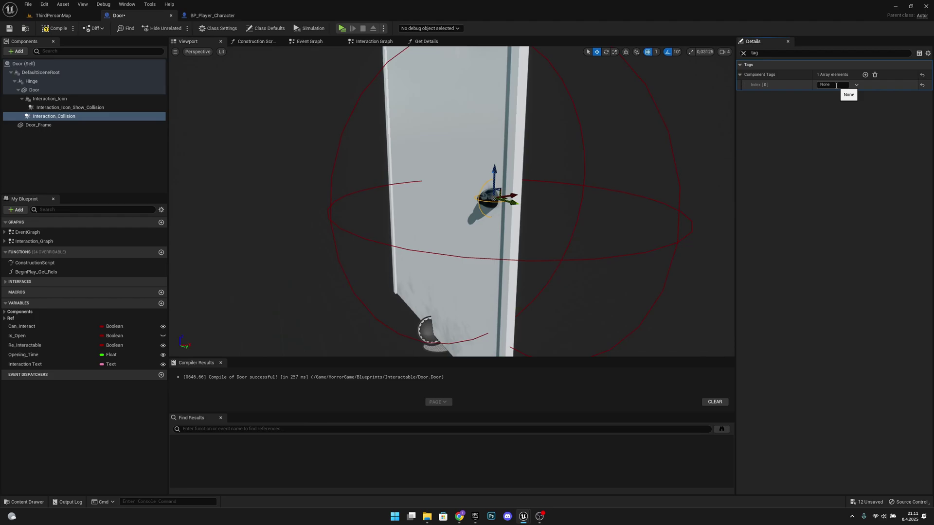
pyautogui.write('Interact')
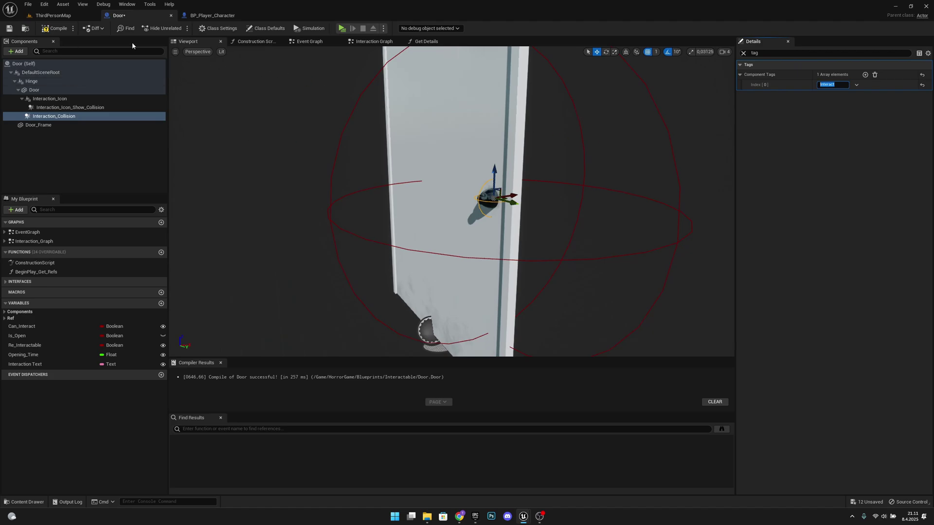
pyautogui.click(55, 27)
pyautogui.click(10, 28)
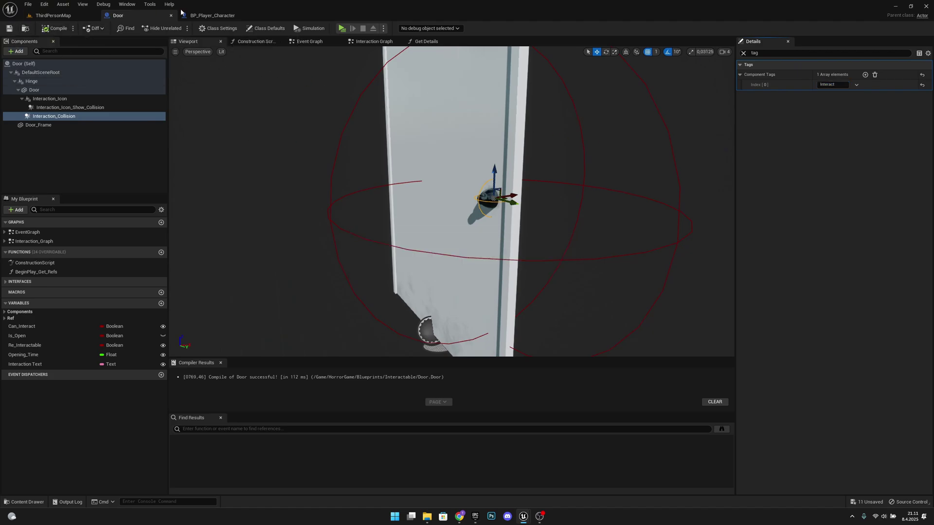
# Step: Back in BP_Player_Character's Interaction Trace, connect the tag Branch's True output to the existing Branch that compares the hit actors
pyautogui.click(208, 16)
pyautogui.moveTo(591, 185); pyautogui.dragTo(534, 192, button='right')
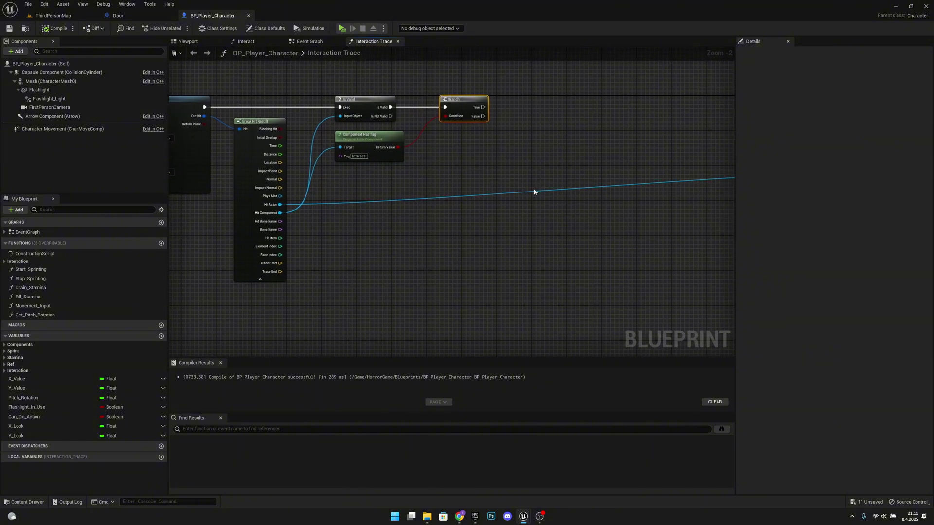
pyautogui.moveTo(444, 196); pyautogui.dragTo(405, 193, button='right')
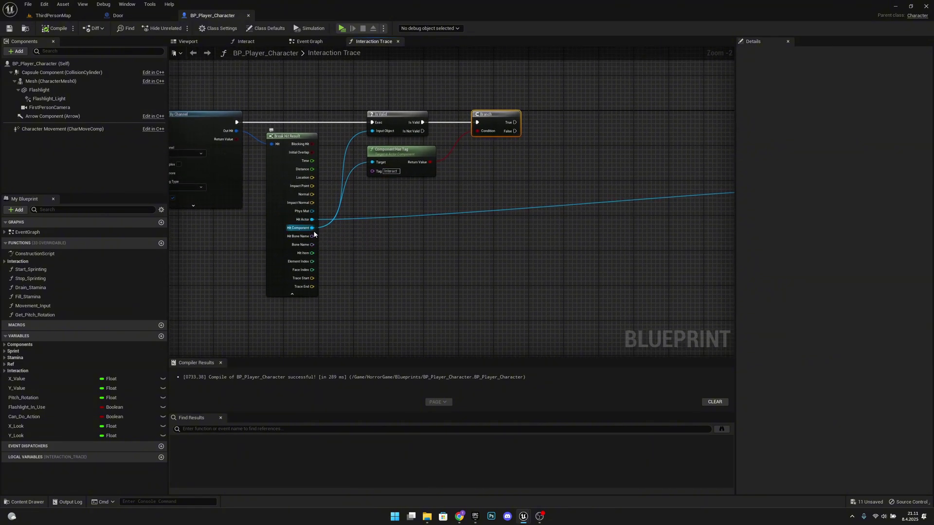
pyautogui.moveTo(570, 188); pyautogui.dragTo(460, 182, button='right')
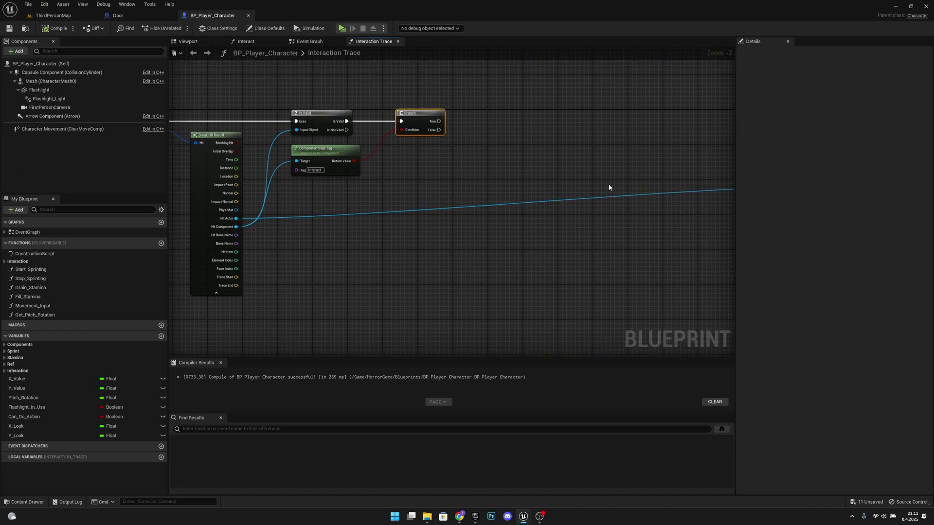
pyautogui.moveTo(608, 187); pyautogui.dragTo(494, 197, button='right')
pyautogui.scroll(-1, 494, 196)
pyautogui.moveTo(328, 139); pyautogui.dragTo(661, 136)
# Step: Select all nodes from the Interaction Hit Actor Ref comparison onward and shift them left, closer to the tag Branch
pyautogui.moveTo(411, 232)
pyautogui.mouseDown(button='right')
pyautogui.moveTo(548, 210)
pyautogui.moveTo(555, 198)
pyautogui.moveTo(538, 184)
pyautogui.moveTo(550, 173)
pyautogui.moveTo(427, 163)
pyautogui.moveTo(626, 171)
pyautogui.moveTo(388, 144)
pyautogui.moveTo(348, 202)
pyautogui.mouseUp(button='right')
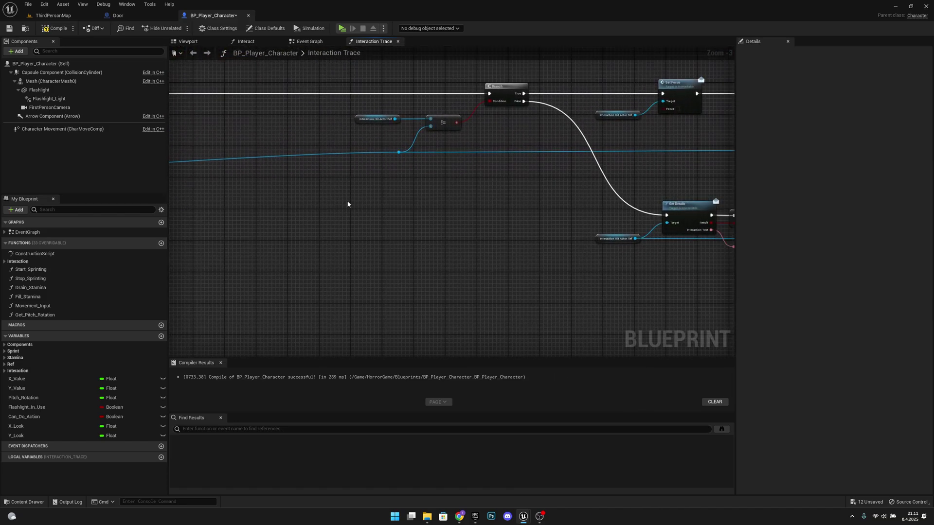
pyautogui.scroll(-4, 442, 224)
pyautogui.scroll(-1, 465, 255)
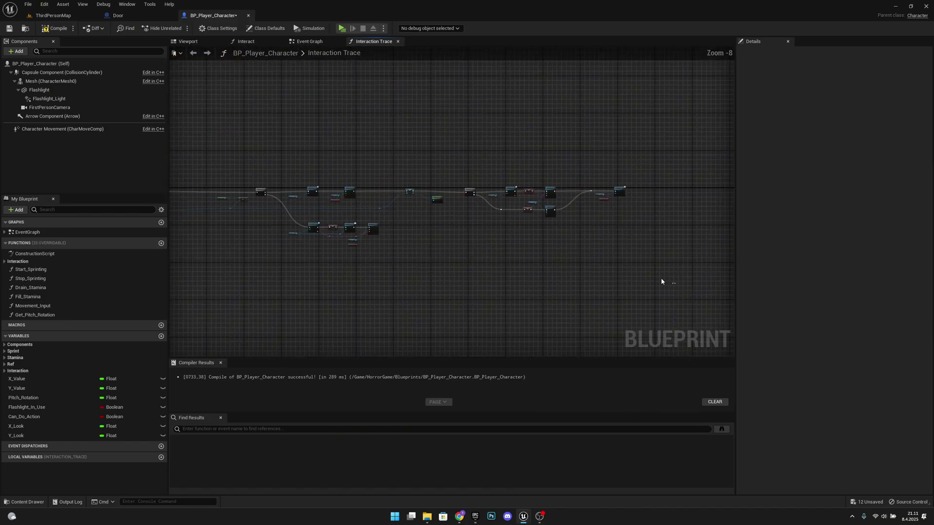
pyautogui.moveTo(673, 283); pyautogui.dragTo(198, 132)
pyautogui.moveTo(261, 219); pyautogui.dragTo(554, 209, button='right')
pyautogui.press('Left')
pyautogui.press('Left')
pyautogui.press('Left')
pyautogui.press('Left')
pyautogui.press('Left')
pyautogui.press('Left')
pyautogui.press('Left')
pyautogui.press('Left')
# Step: Add a SET node for the Can_Interact variable below the main execution line, leaving its value unchecked
pyautogui.scroll(4, 556, 210)
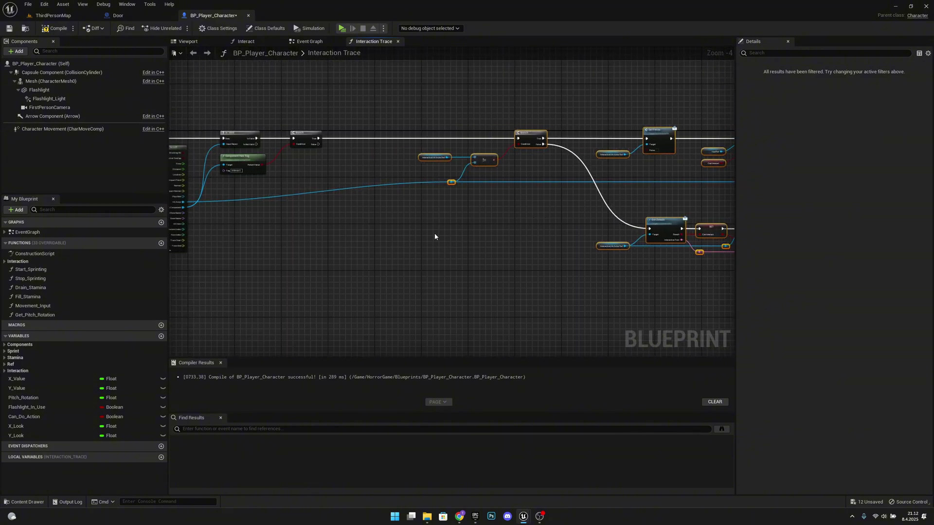
pyautogui.scroll(3, 486, 224)
pyautogui.moveTo(461, 210); pyautogui.dragTo(530, 234, button='right')
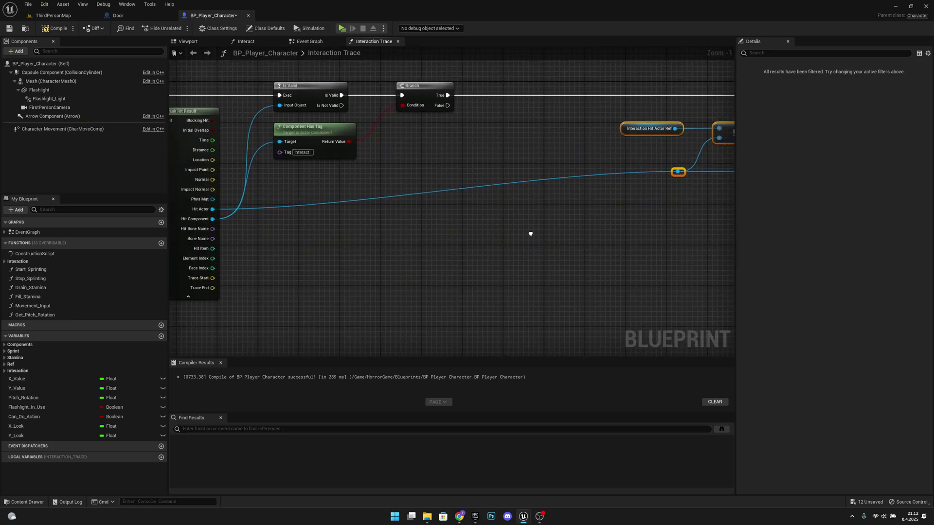
pyautogui.moveTo(243, 185); pyautogui.dragTo(274, 198, button='right')
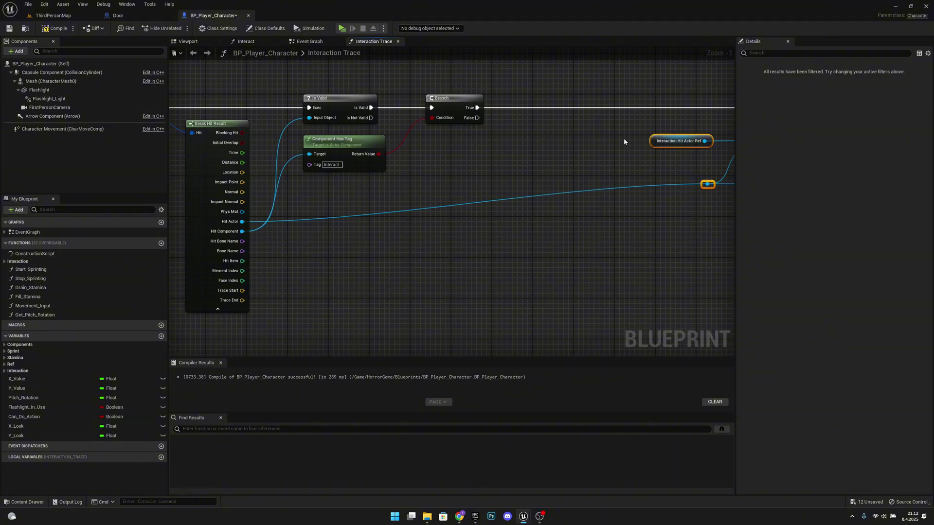
pyautogui.moveTo(555, 193)
pyautogui.mouseDown(button='right')
pyautogui.moveTo(548, 209)
pyautogui.moveTo(548, 190)
pyautogui.moveTo(564, 183)
pyautogui.mouseUp(button='right')
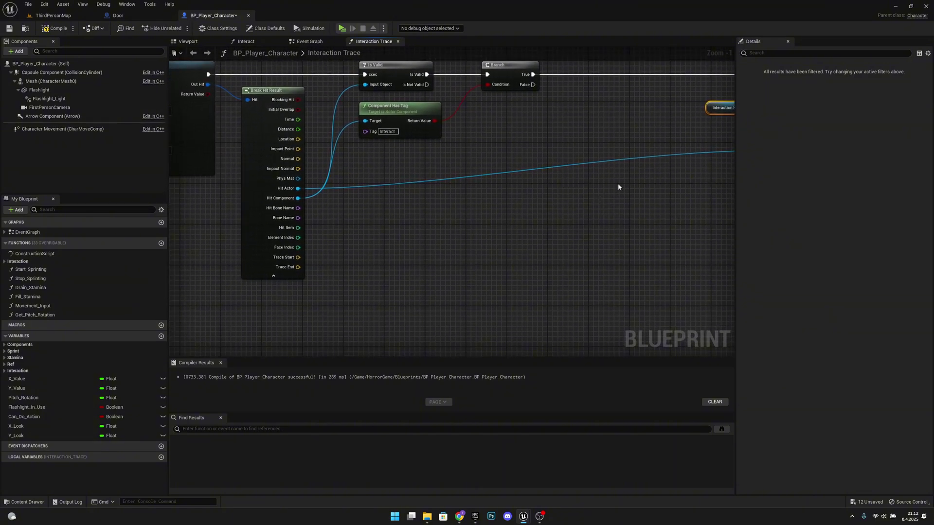
pyautogui.click(19, 371)
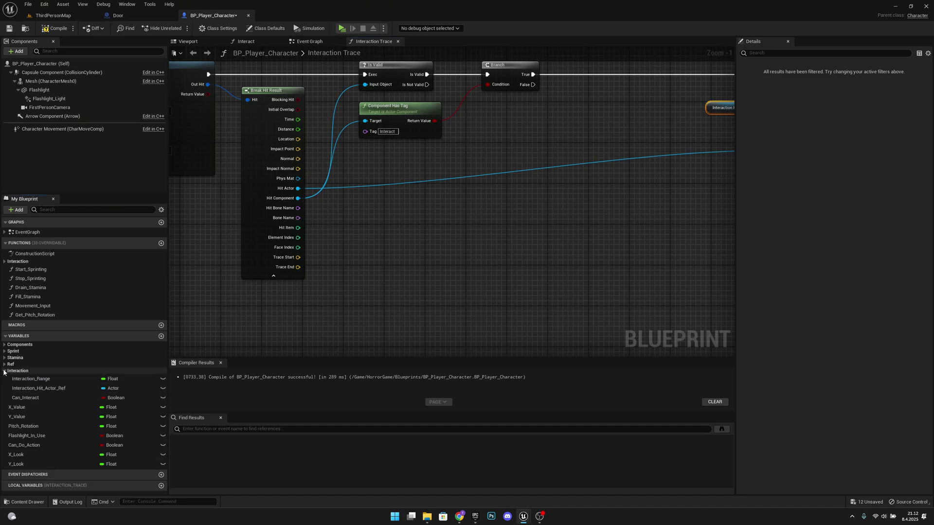
pyautogui.moveTo(64, 400); pyautogui.dragTo(503, 234)
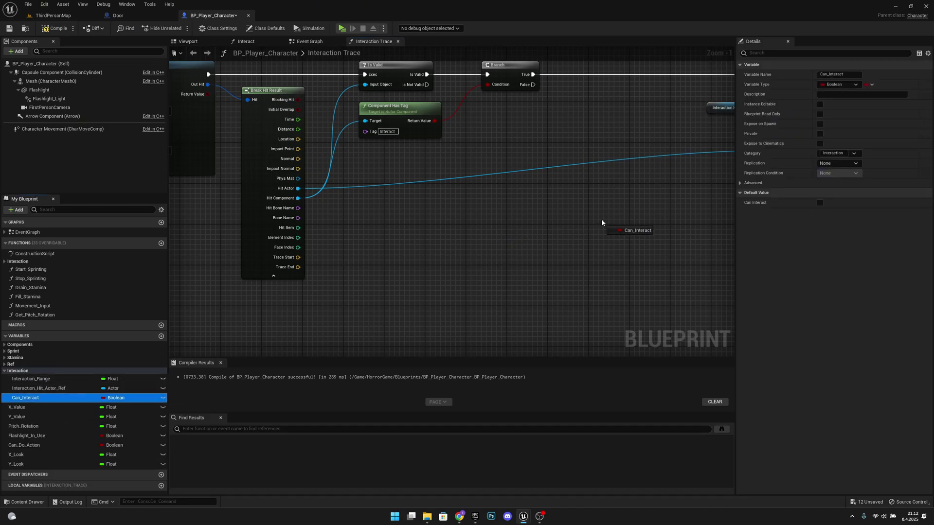
pyautogui.moveTo(632, 230); pyautogui.dragTo(633, 230)
pyautogui.click(652, 248)
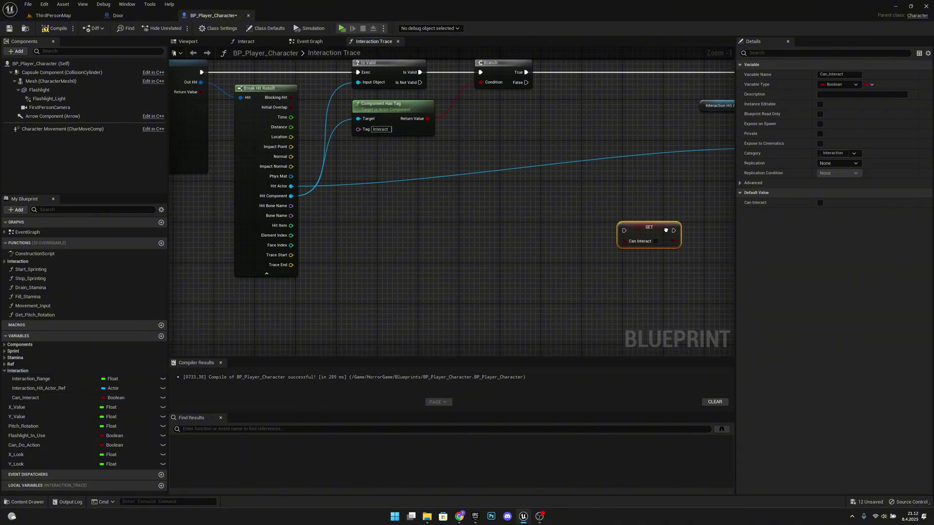
# Step: Position the SET Can Interact node between the two Branches and connect the tag Branch's False output to it
pyautogui.scroll(-3, 652, 248)
pyautogui.moveTo(651, 248); pyautogui.dragTo(454, 223, button='right')
pyautogui.scroll(1, 446, 226)
pyautogui.moveTo(345, 221); pyautogui.dragTo(349, 221)
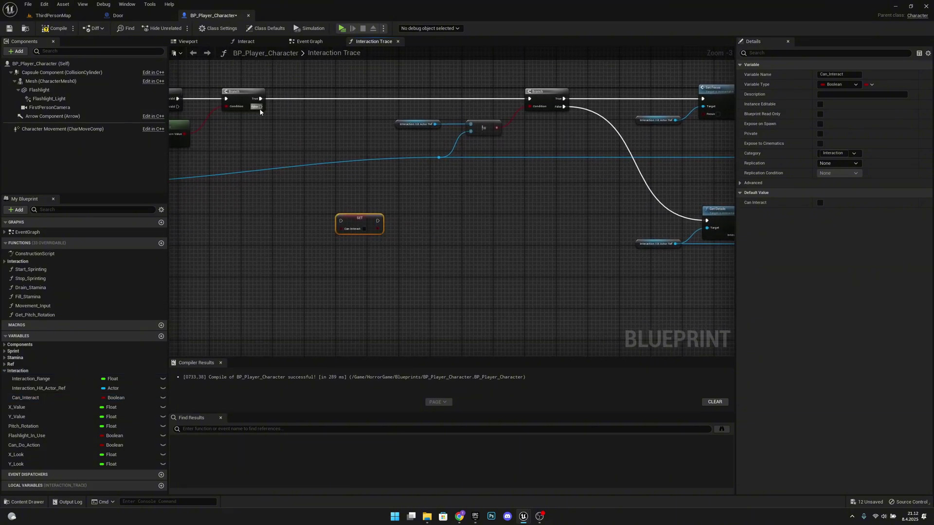
pyautogui.moveTo(261, 106); pyautogui.dragTo(343, 225)
# Step: Add an Interaction_Hit_Actor_Ref getter targeting a new Set Focus message node, and place that node directly after SET Can Interact
pyautogui.moveTo(39, 388); pyautogui.dragTo(427, 237)
pyautogui.click(360, 263)
pyautogui.write('set focus')
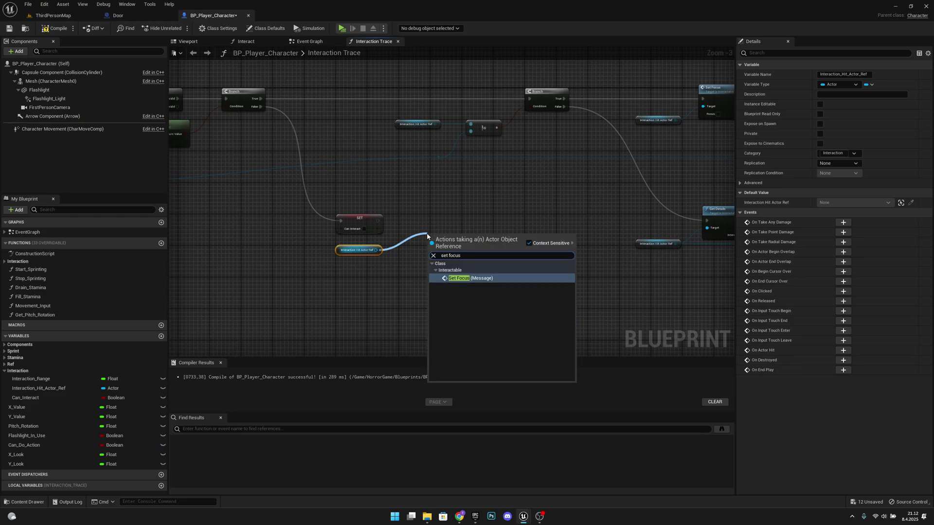
pyautogui.press('Return')
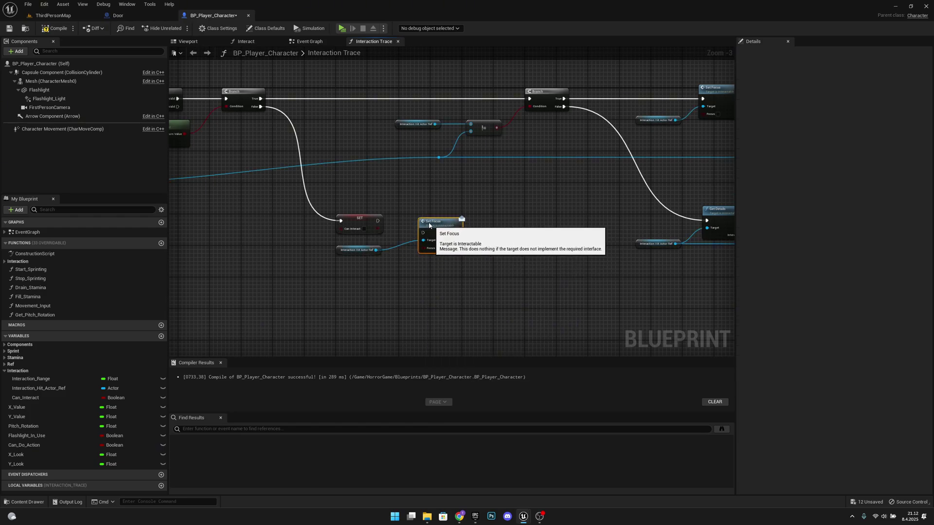
pyautogui.moveTo(427, 218); pyautogui.dragTo(402, 258)
pyautogui.click(497, 241)
# Step: Add a Hud_Ref getter below Set Focus and align it with the Interaction Hit Actor Ref getter along their bottom edges
pyautogui.moveTo(559, 261); pyautogui.dragTo(553, 257, button='right')
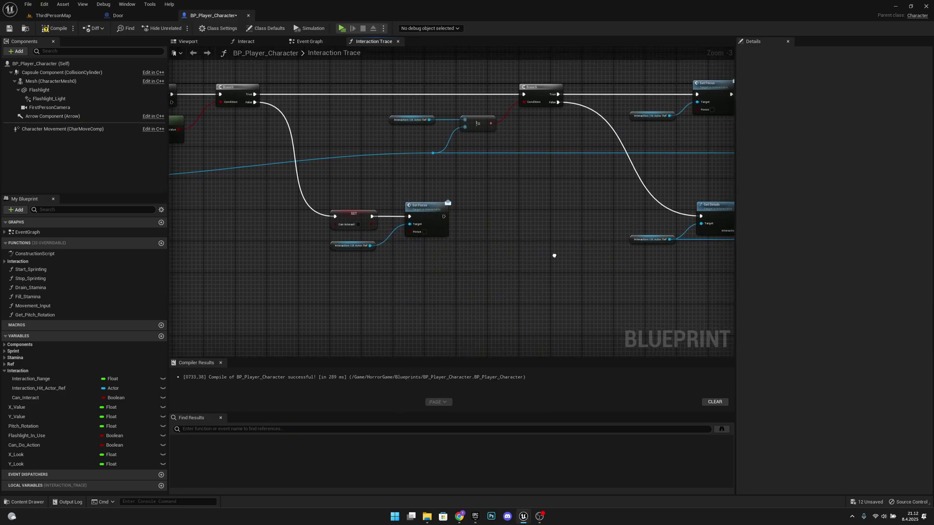
pyautogui.moveTo(508, 278); pyautogui.dragTo(490, 263, button='right')
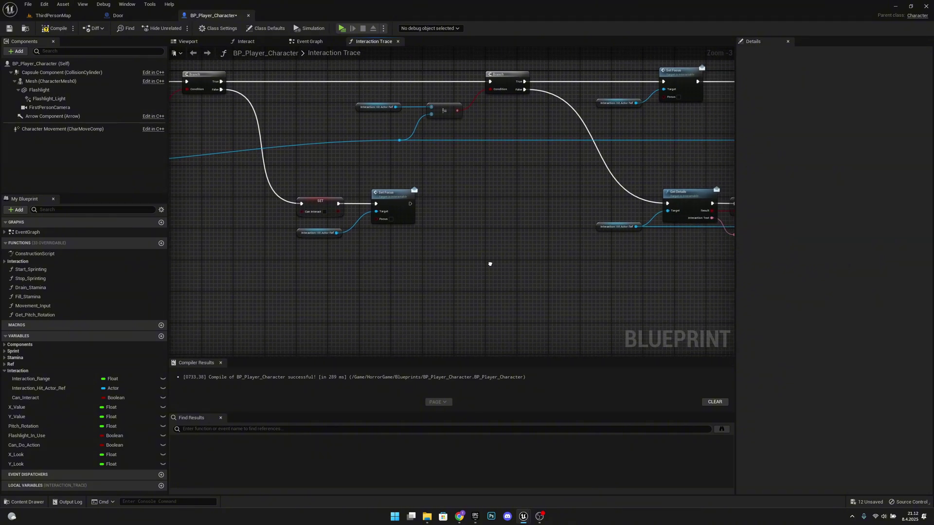
pyautogui.click(11, 364)
pyautogui.click(22, 372)
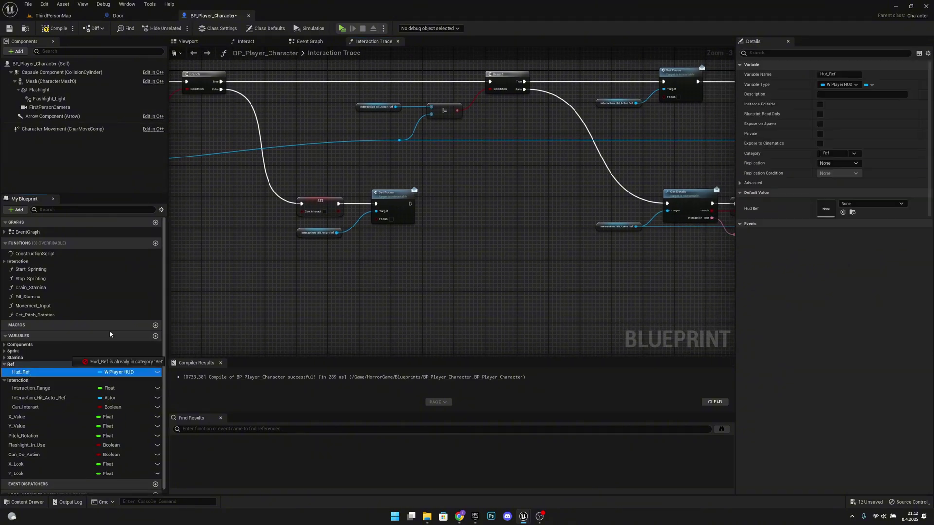
pyautogui.moveTo(22, 372); pyautogui.dragTo(446, 251)
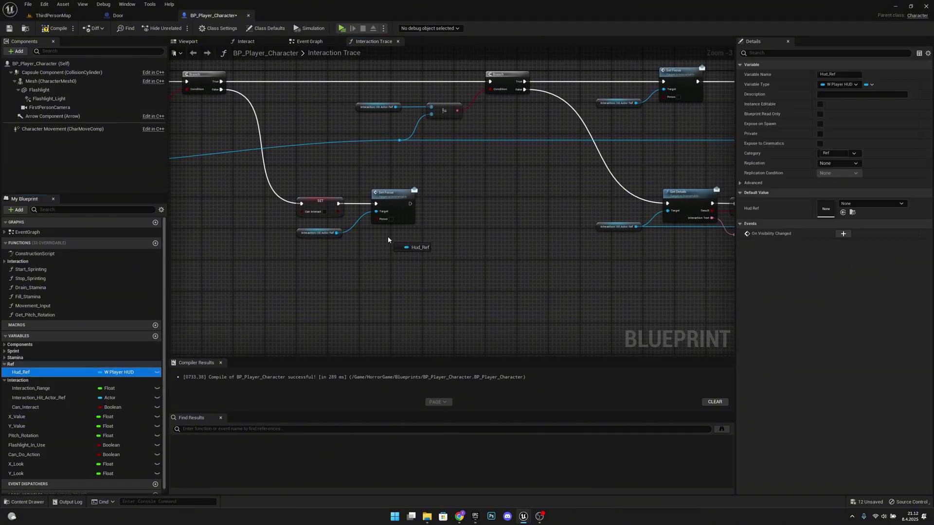
pyautogui.moveTo(388, 239); pyautogui.dragTo(377, 241)
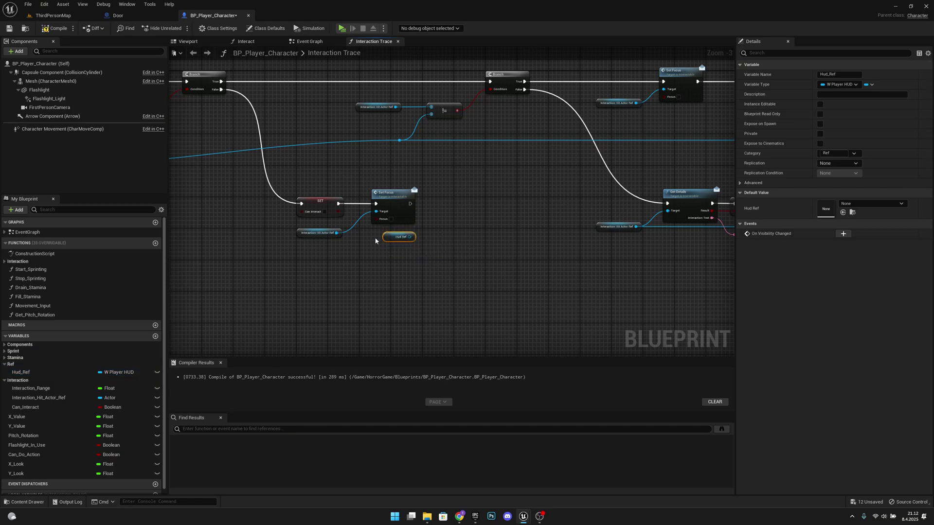
pyautogui.moveTo(309, 234); pyautogui.dragTo(417, 271)
pyautogui.hotkey('shift', 's')
pyautogui.click(436, 251)
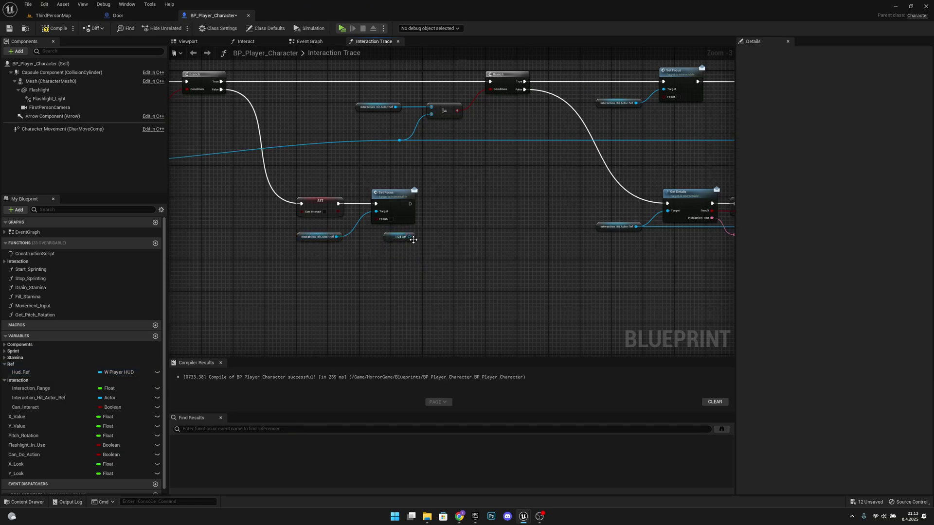
# Step: Add a Set Interaction Text node targeting Hud Ref, line it up with Set Focus, and connect Set Focus's execution output to it
pyautogui.moveTo(410, 237); pyautogui.dragTo(463, 219)
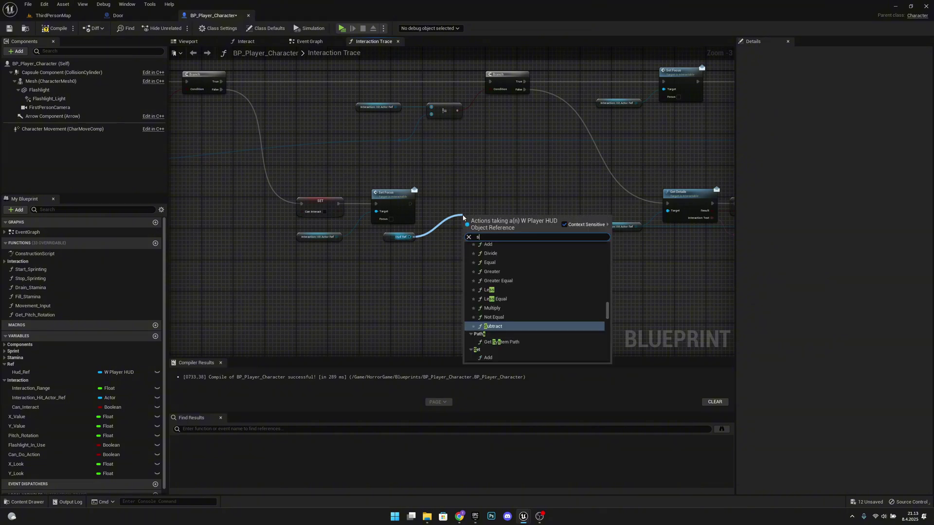
pyautogui.write('set inter')
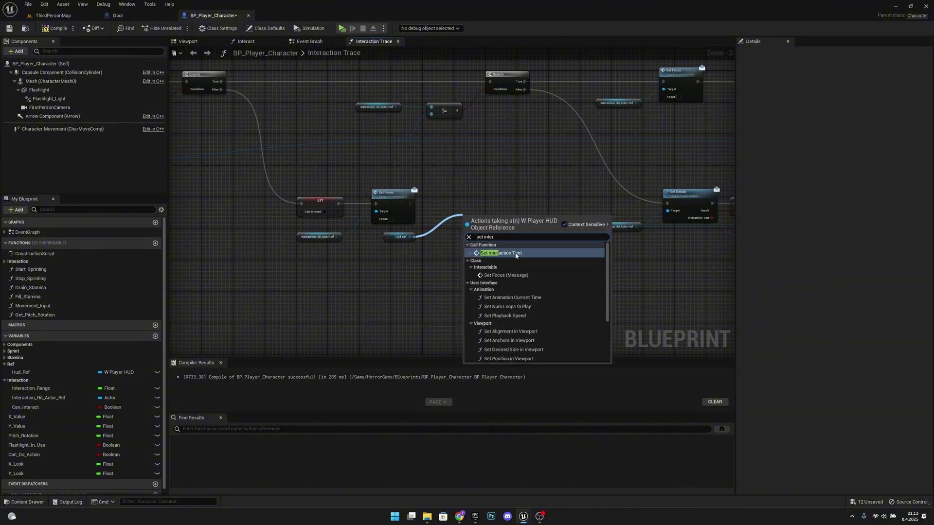
pyautogui.click(516, 254)
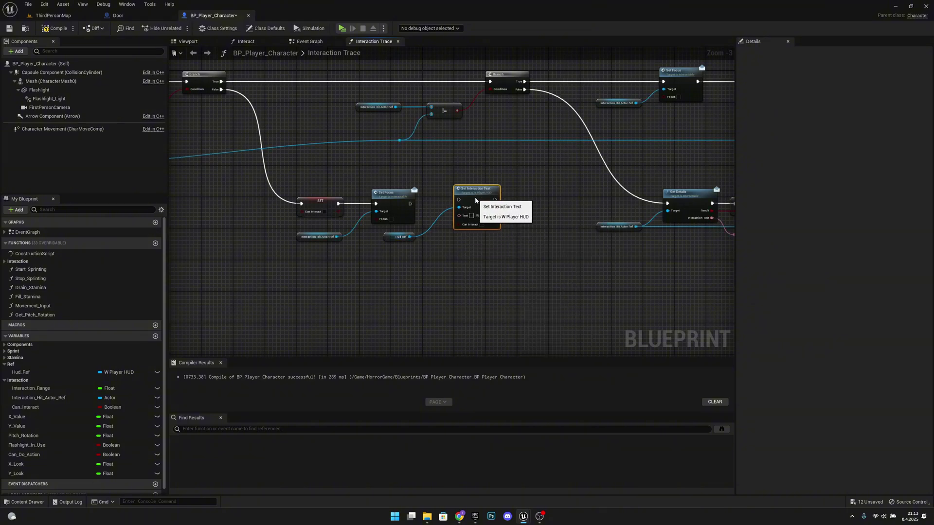
pyautogui.moveTo(475, 198); pyautogui.dragTo(476, 203)
pyautogui.moveTo(410, 204); pyautogui.dragTo(465, 205)
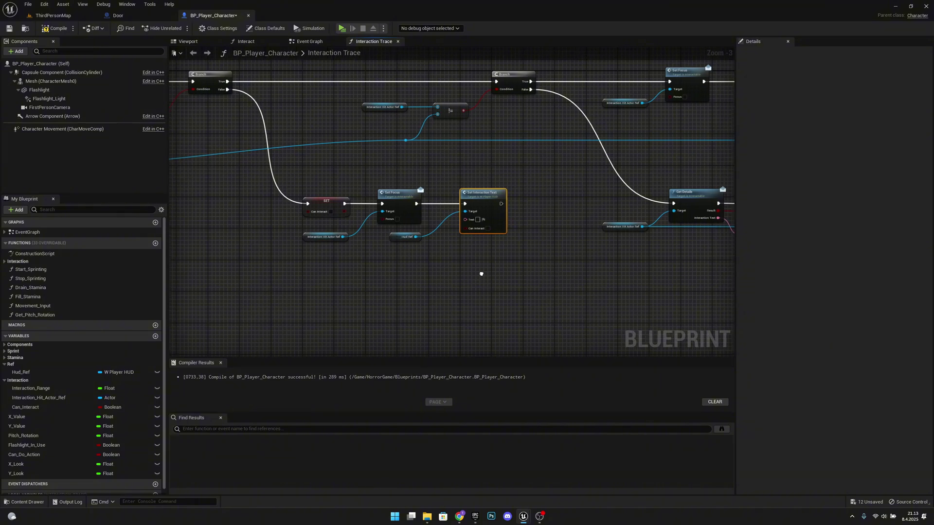
pyautogui.scroll(-1, 522, 263)
pyautogui.moveTo(360, 235); pyautogui.dragTo(448, 245, button='right')
pyautogui.scroll(2, 403, 165)
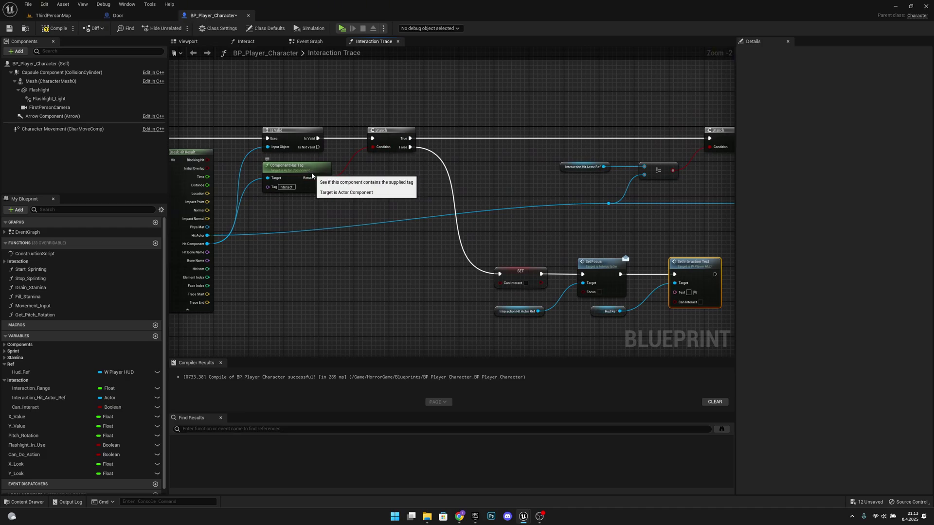
# Step: Connect the Is Valid node's Is Not Valid output to SET Can Interact, then compile the blueprint and save all assets
pyautogui.moveTo(313, 174); pyautogui.dragTo(504, 278)
pyautogui.moveTo(506, 279); pyautogui.dragTo(470, 254, button='right')
pyautogui.scroll(-2, 410, 199)
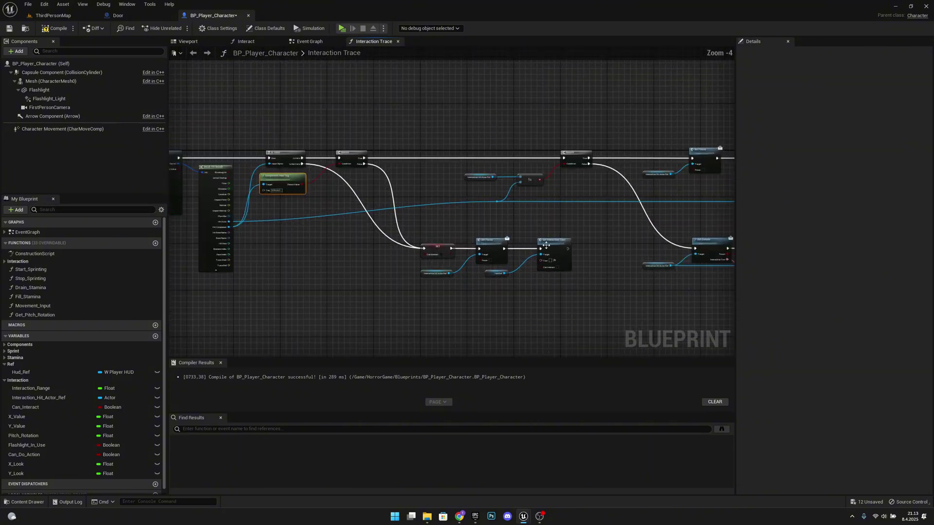
pyautogui.click(62, 26)
pyautogui.click(28, 4)
pyautogui.click(53, 40)
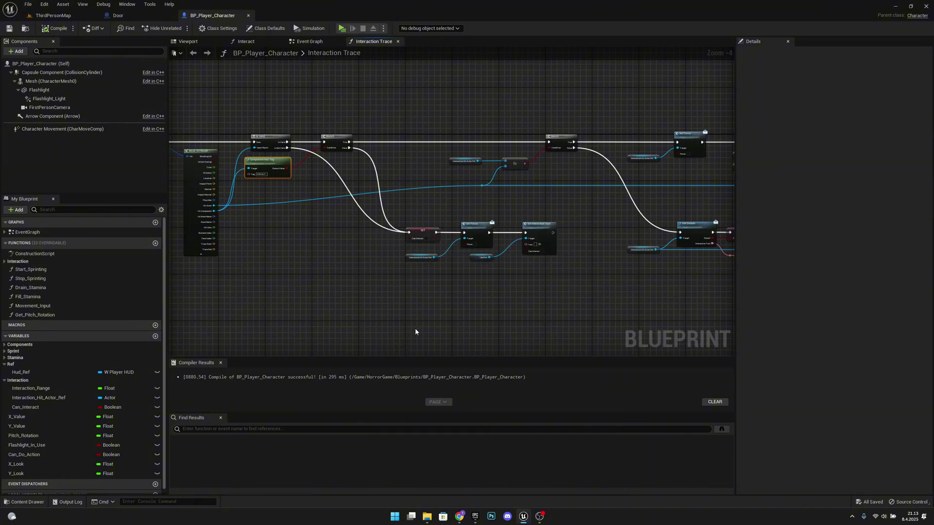
# Step: Increase the default value of the Interaction_Range variable and compile the character blueprint
pyautogui.click(48, 388)
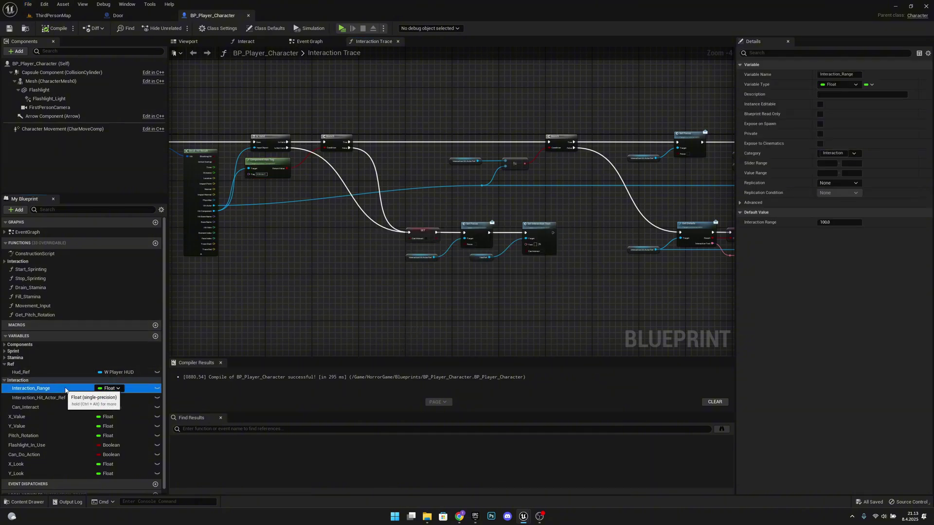
pyautogui.click(853, 222)
pyautogui.press('Return')
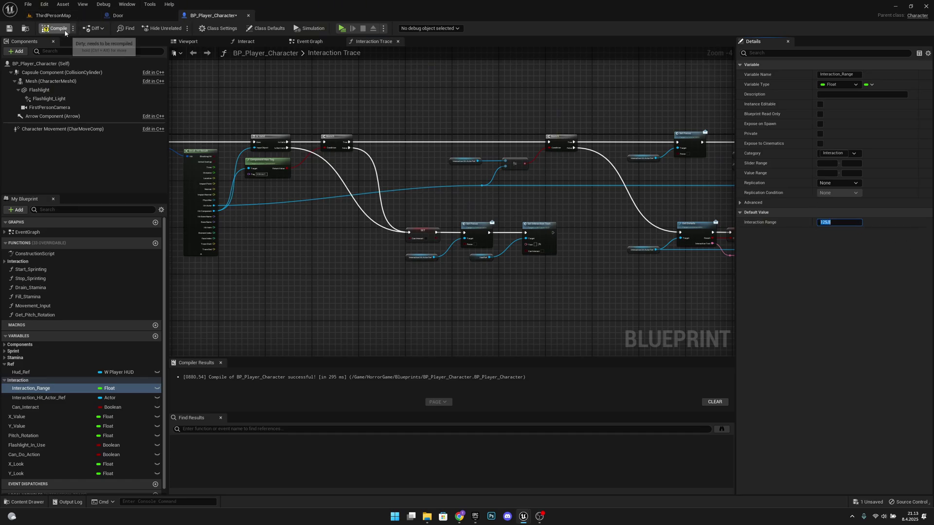
# Step: Play-test ThirdPersonMap by walking up to the door and looking at its handle, then end the session
pyautogui.click(53, 15)
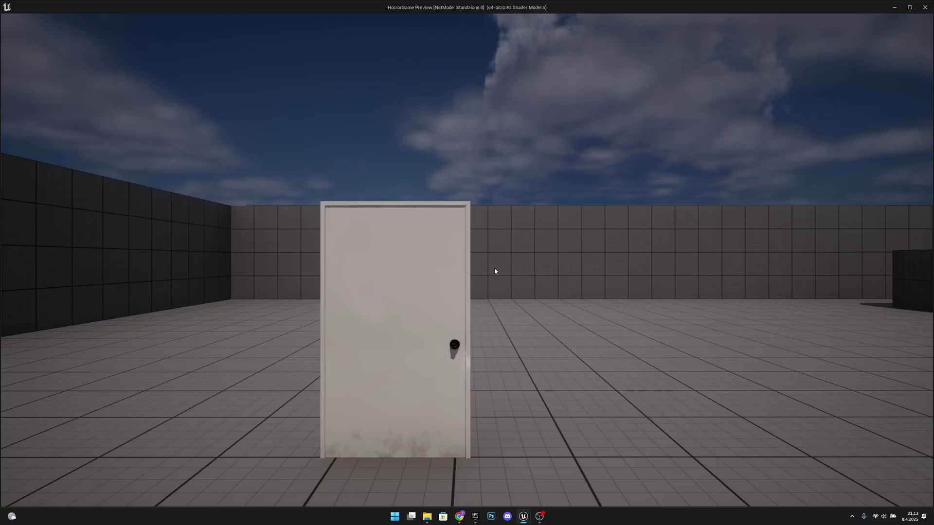
pyautogui.click(494, 271)
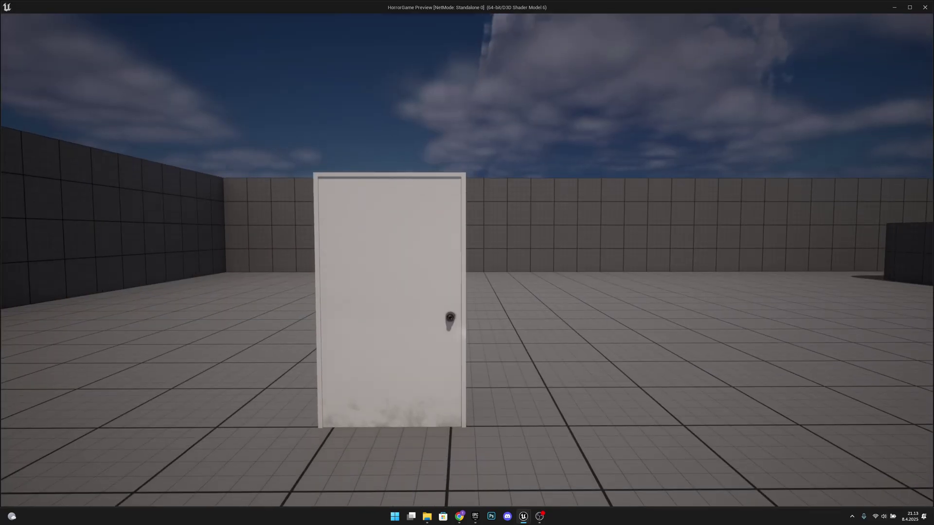
pyautogui.press('w')
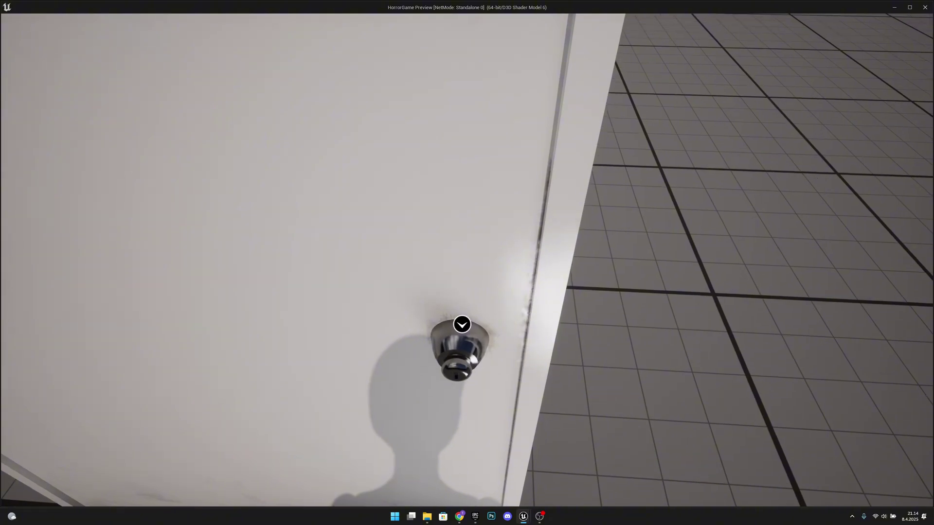
pyautogui.press('Escape')
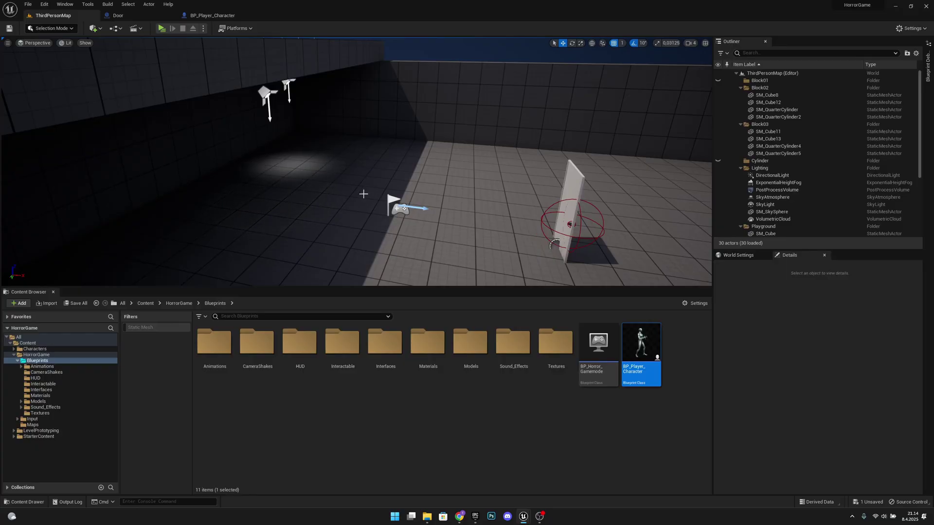
# Step: In the Door blueprint, set Interaction_Collision's collision preset to Custom with the Visibility trace response on Block, and compile
pyautogui.click(125, 15)
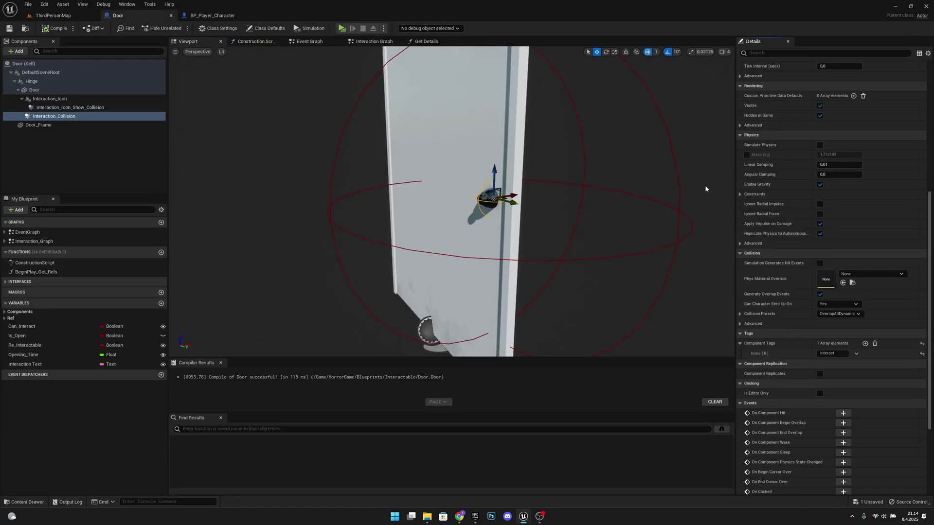
pyautogui.click(51, 118)
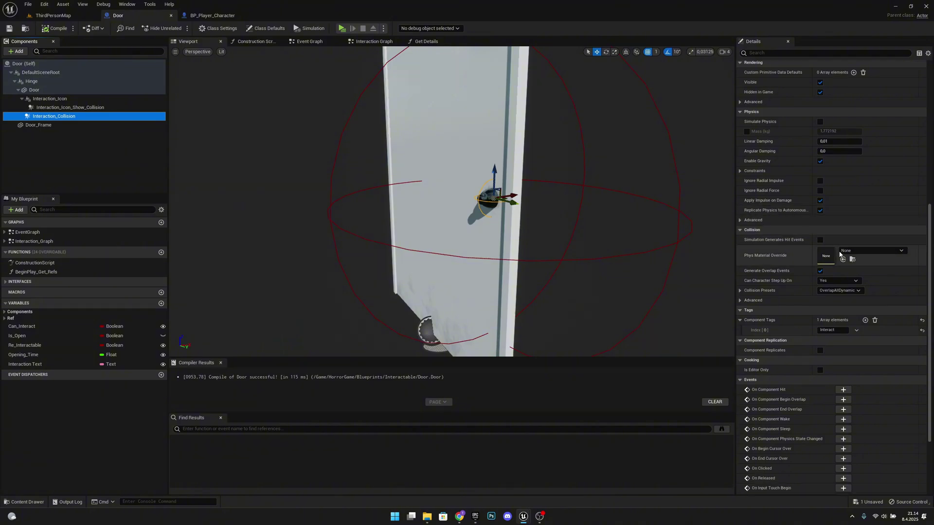
pyautogui.scroll(-1, 826, 273)
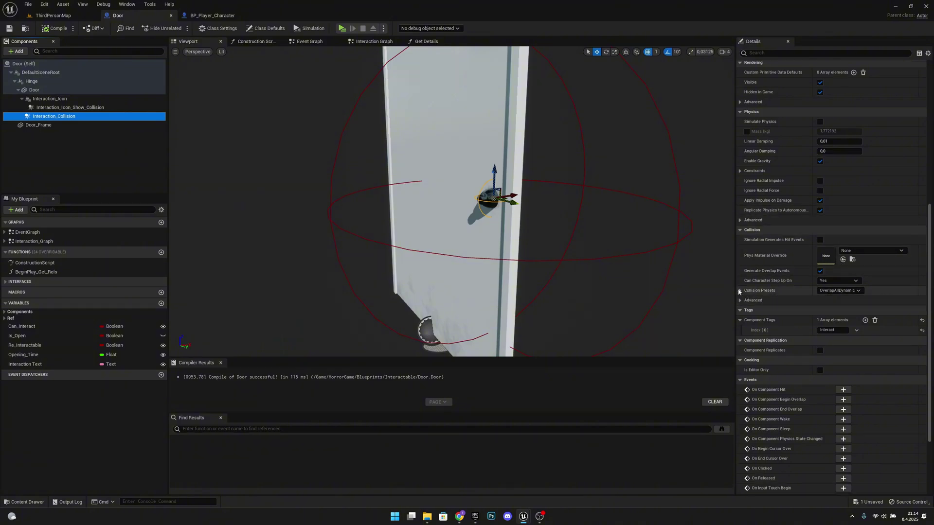
pyautogui.click(739, 291)
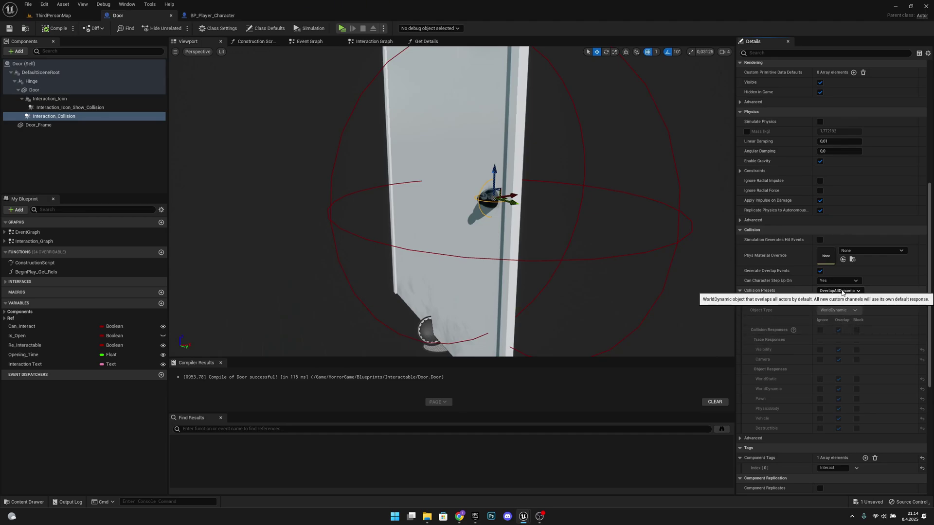
pyautogui.click(842, 291)
pyautogui.click(843, 298)
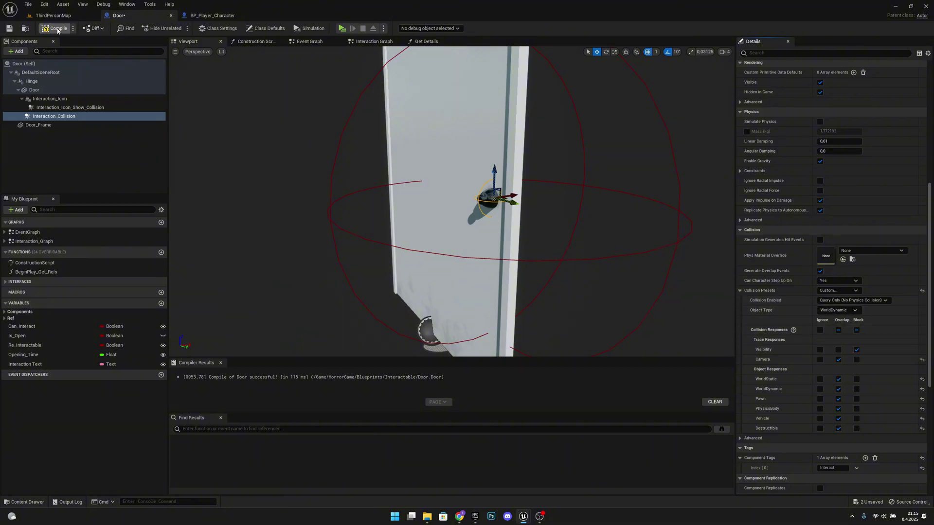
# Step: Play-test ThirdPersonMap again: approach the door, aim at its handle, and open and close it several times
pyautogui.click(73, 15)
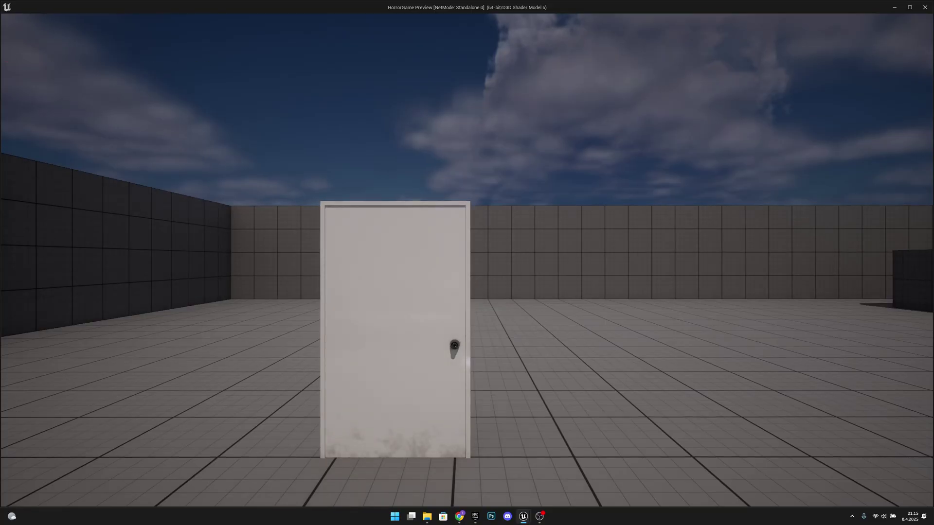
pyautogui.press('w')
pyautogui.press('w')
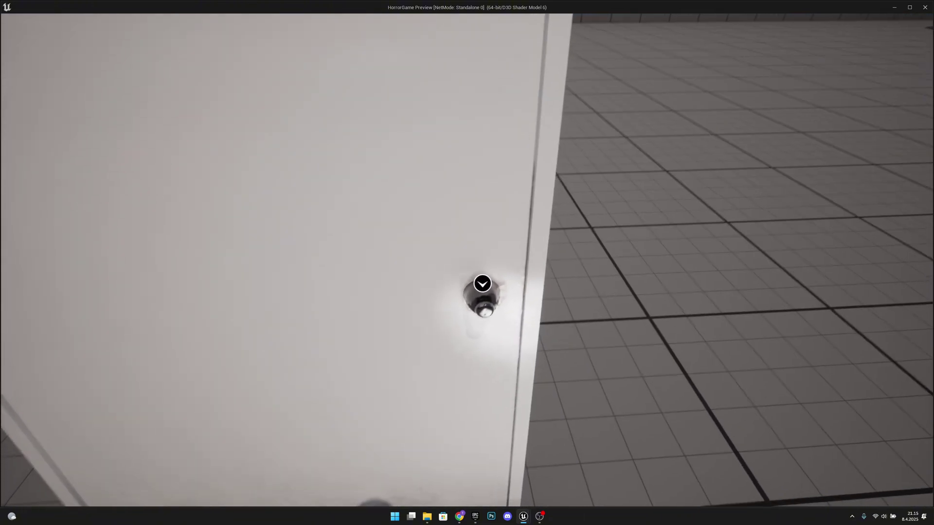
pyautogui.press('w')
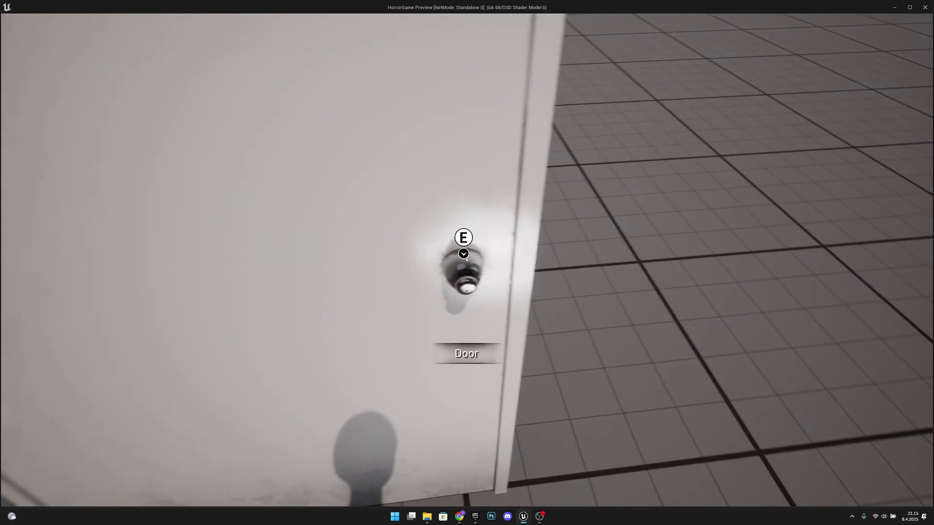
pyautogui.press('e')
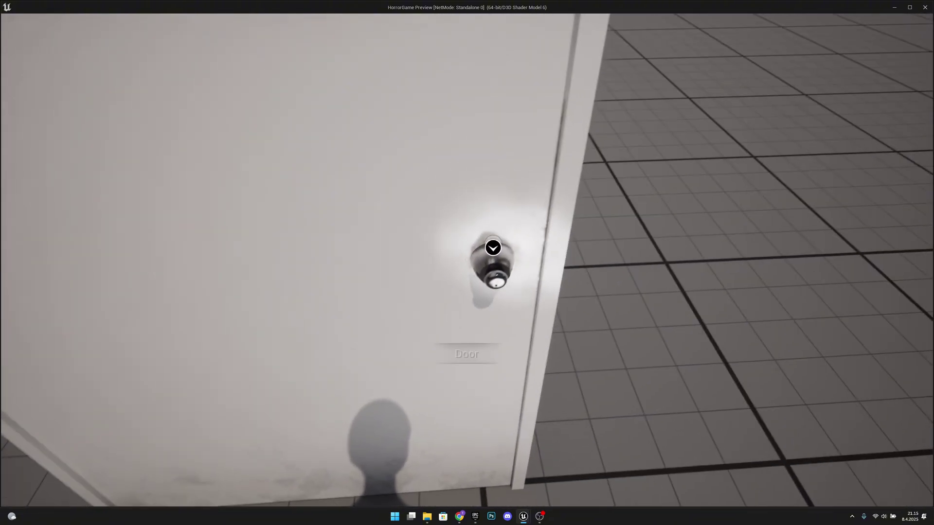
pyautogui.press('d')
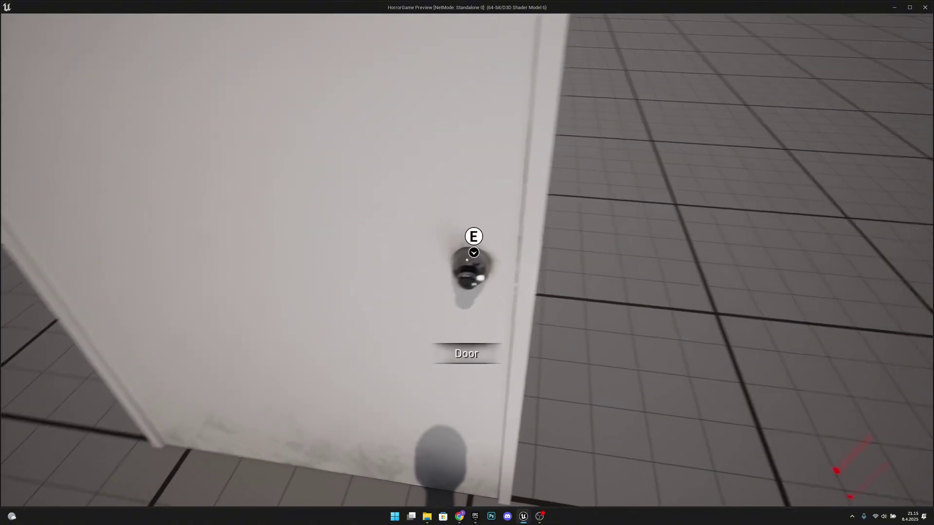
pyautogui.press('s')
pyautogui.press('w')
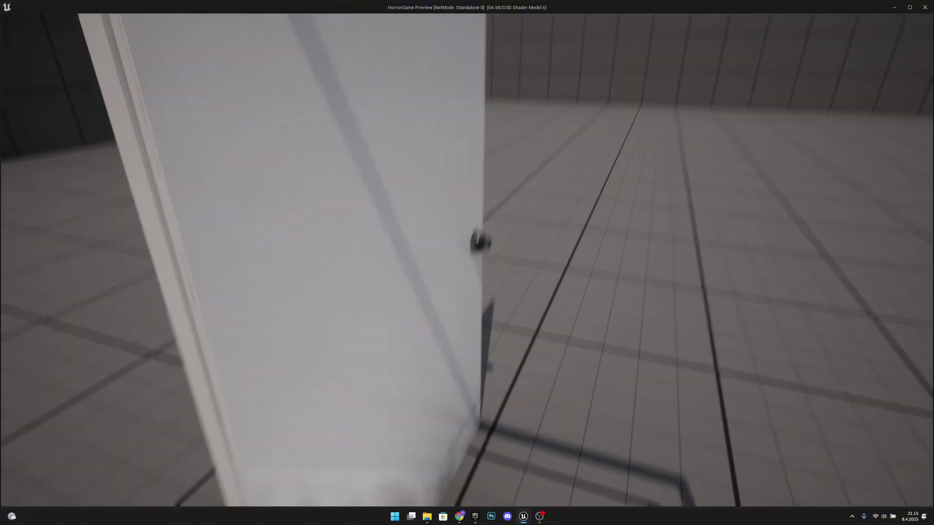
pyautogui.press('d')
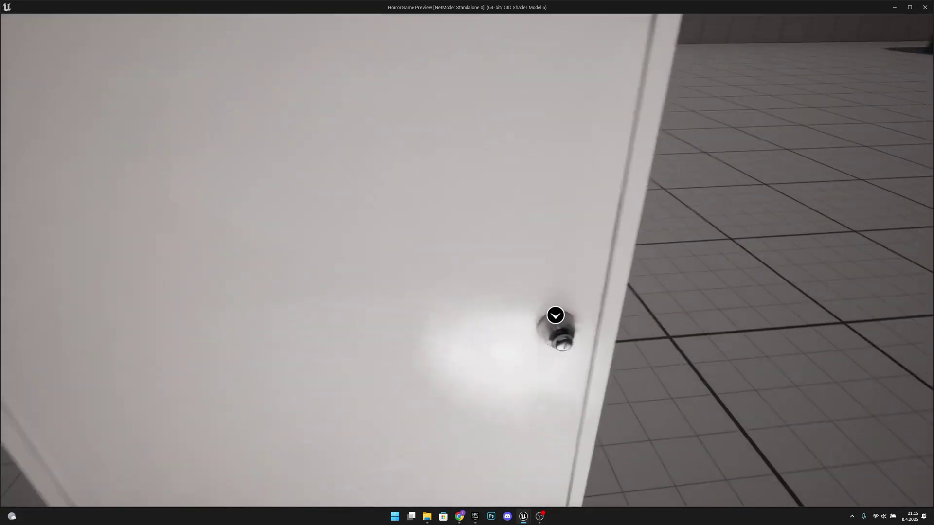
pyautogui.press('e')
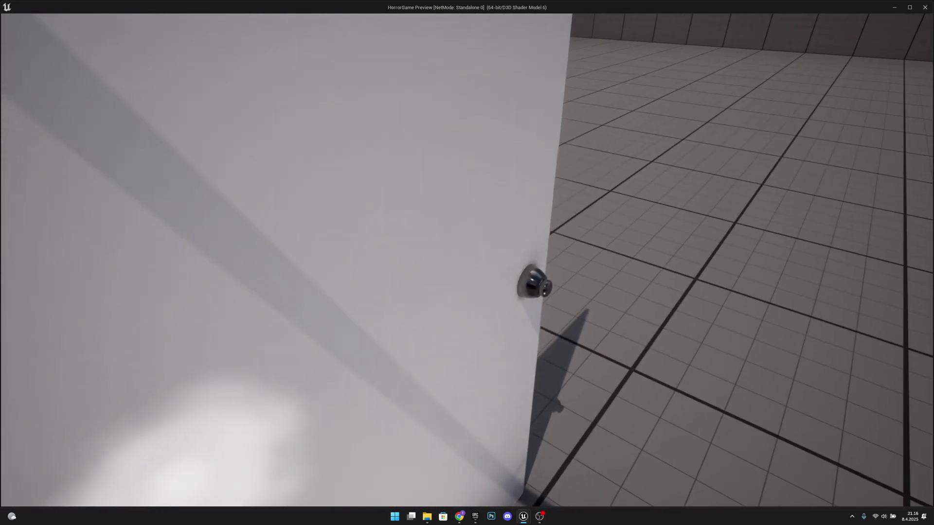
pyautogui.press('e')
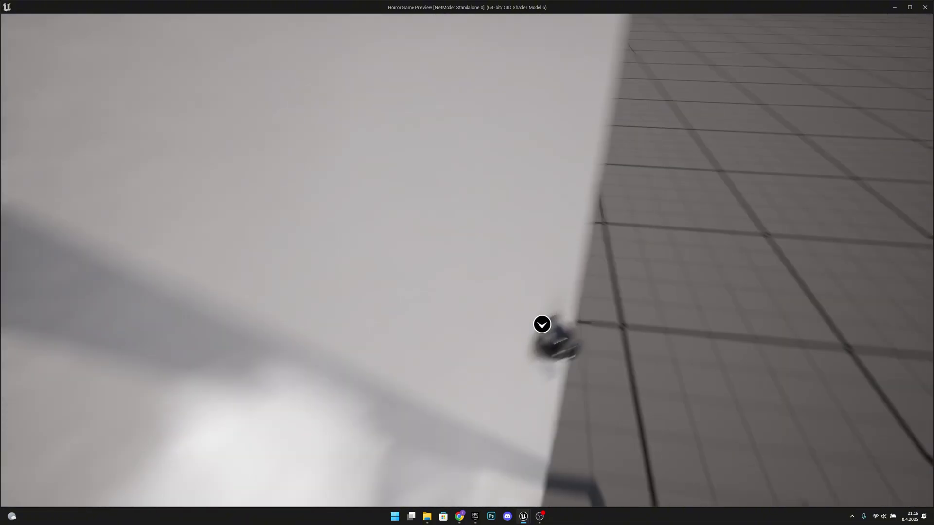
pyautogui.press('s')
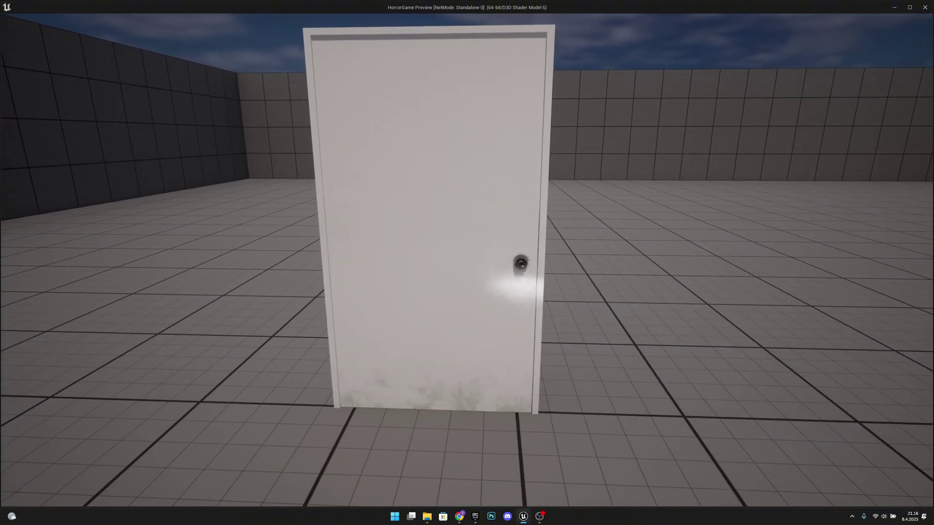